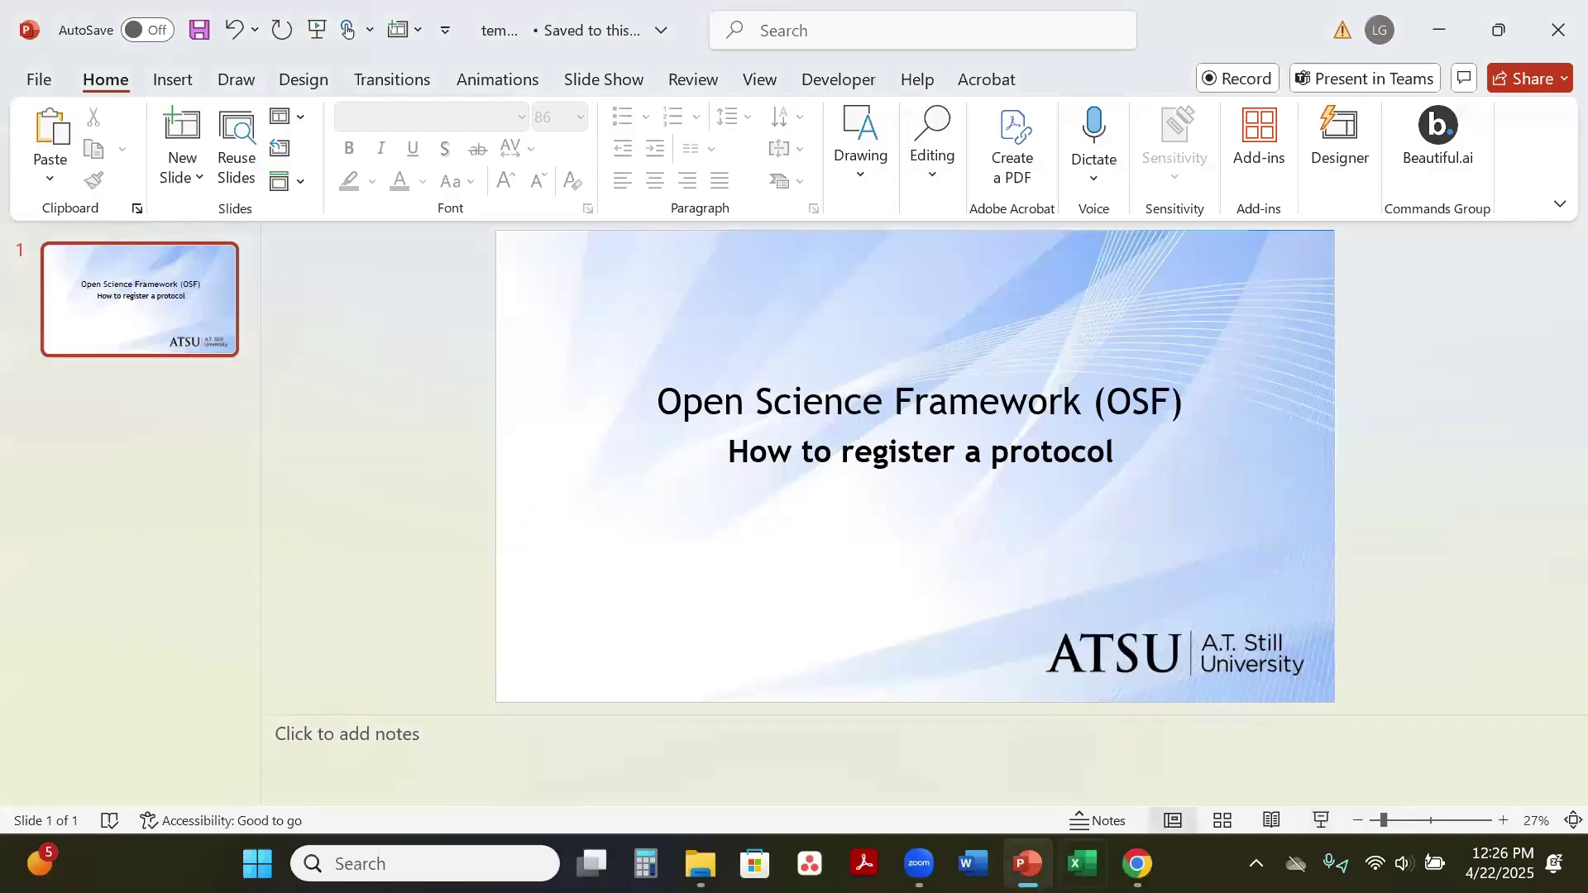
Step: Google 'open science framework' in a new tab, then close it to return to OSF
click(1443, 36)
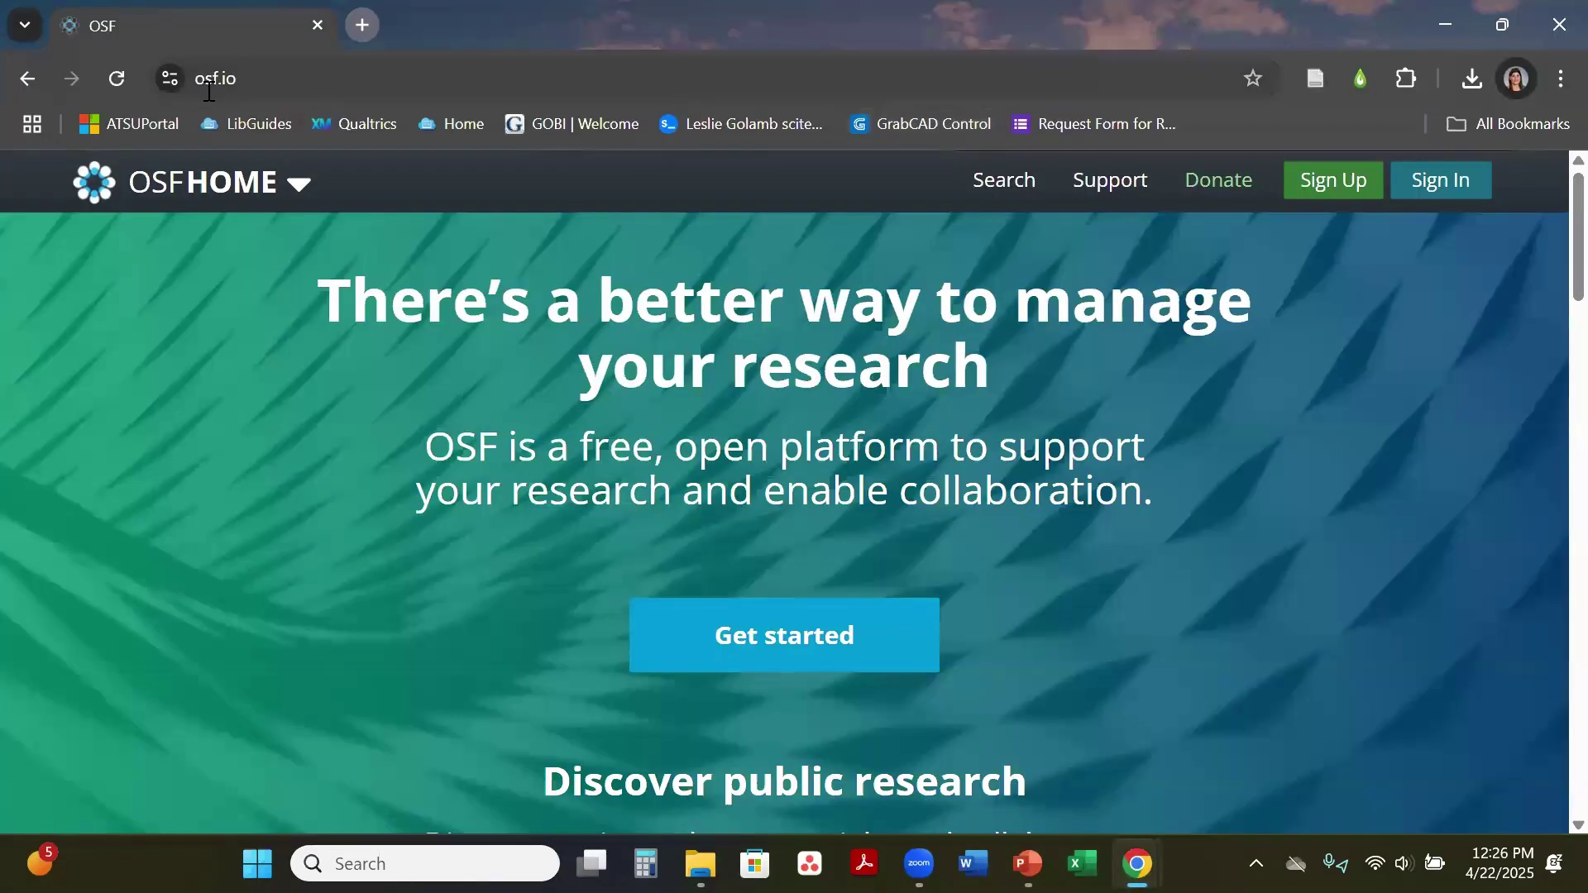
click(362, 25)
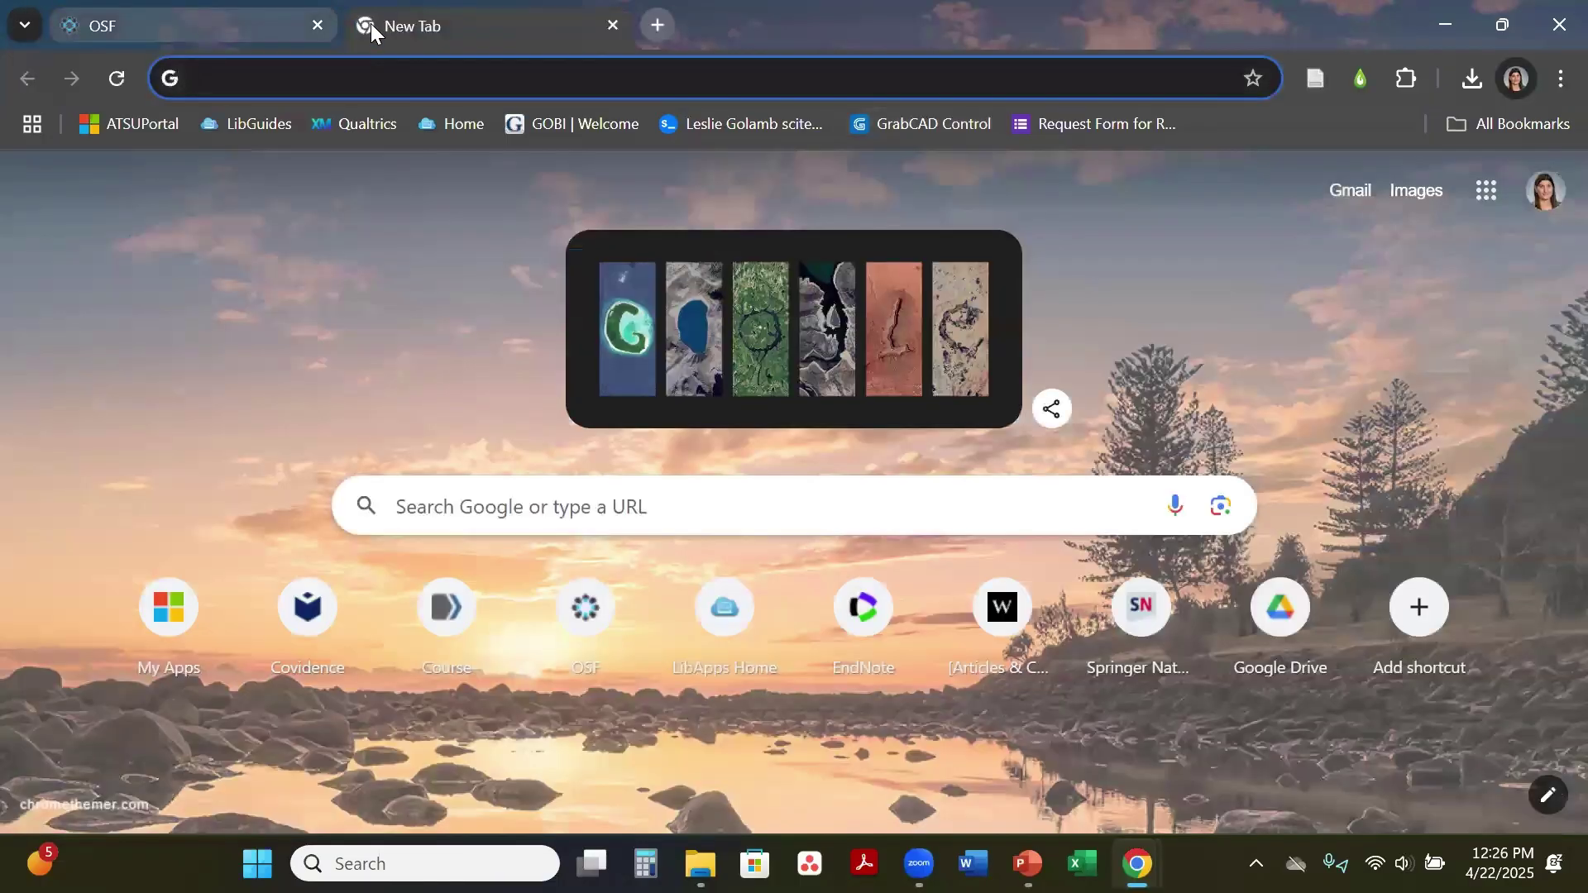
text(open sci)
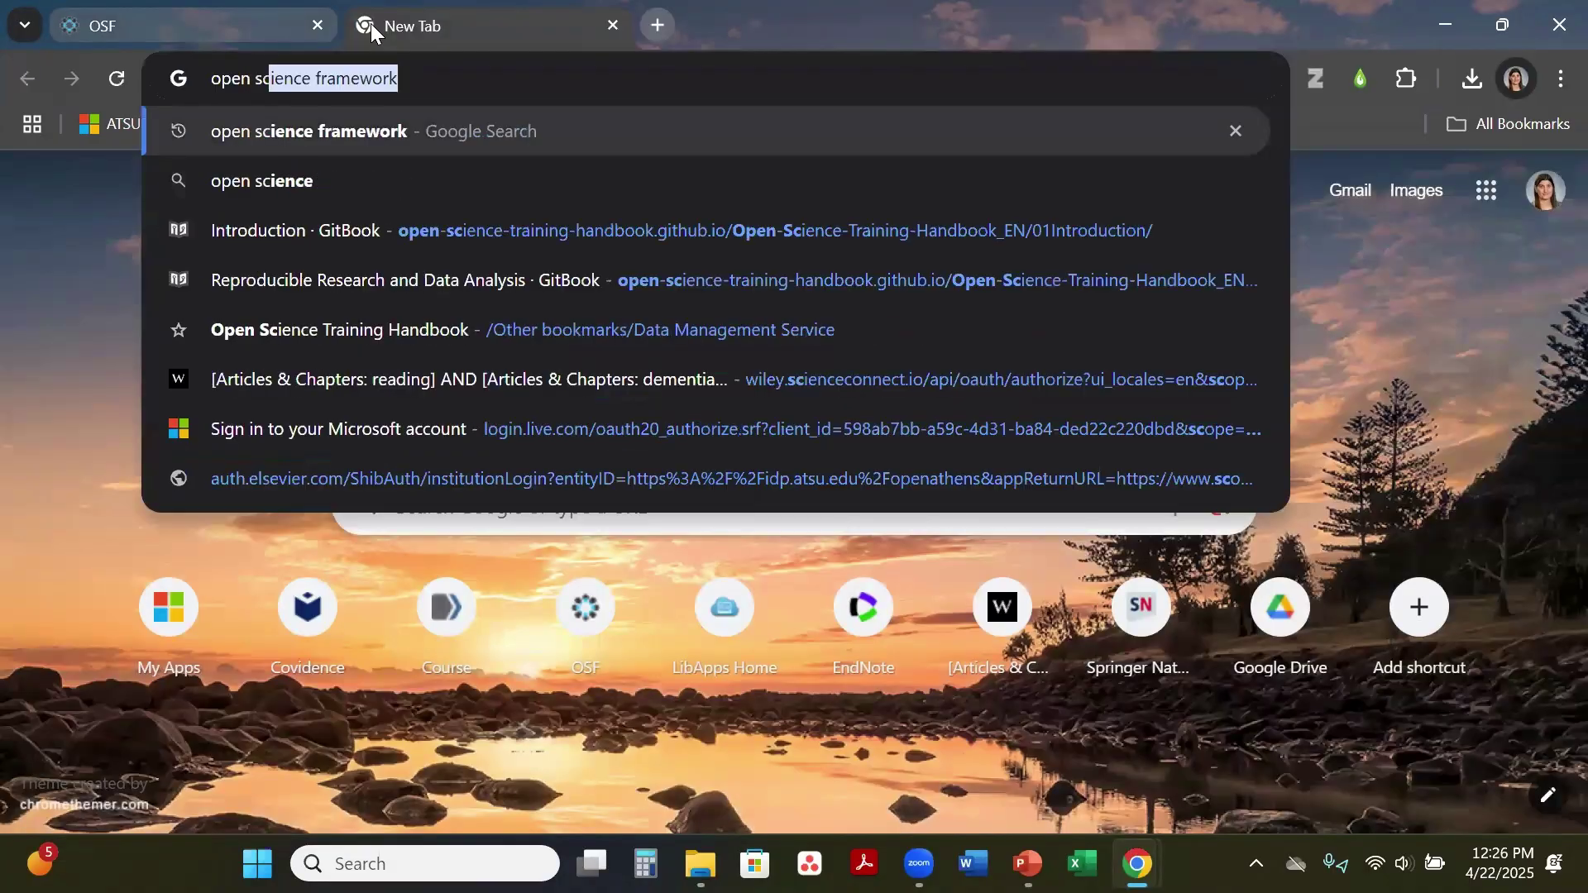
key(Return)
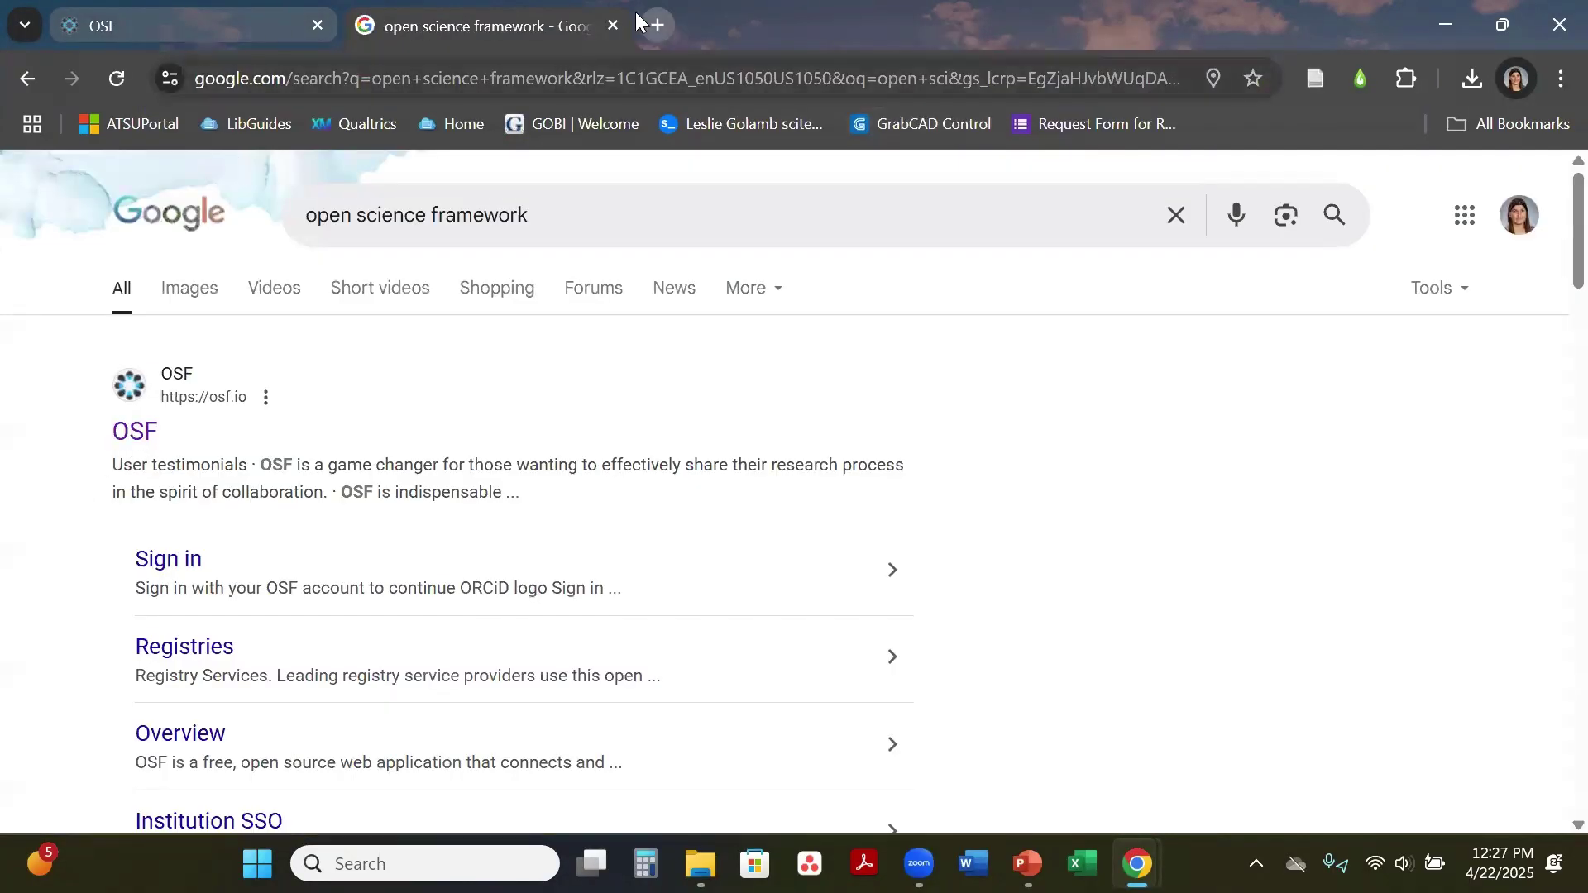
click(611, 27)
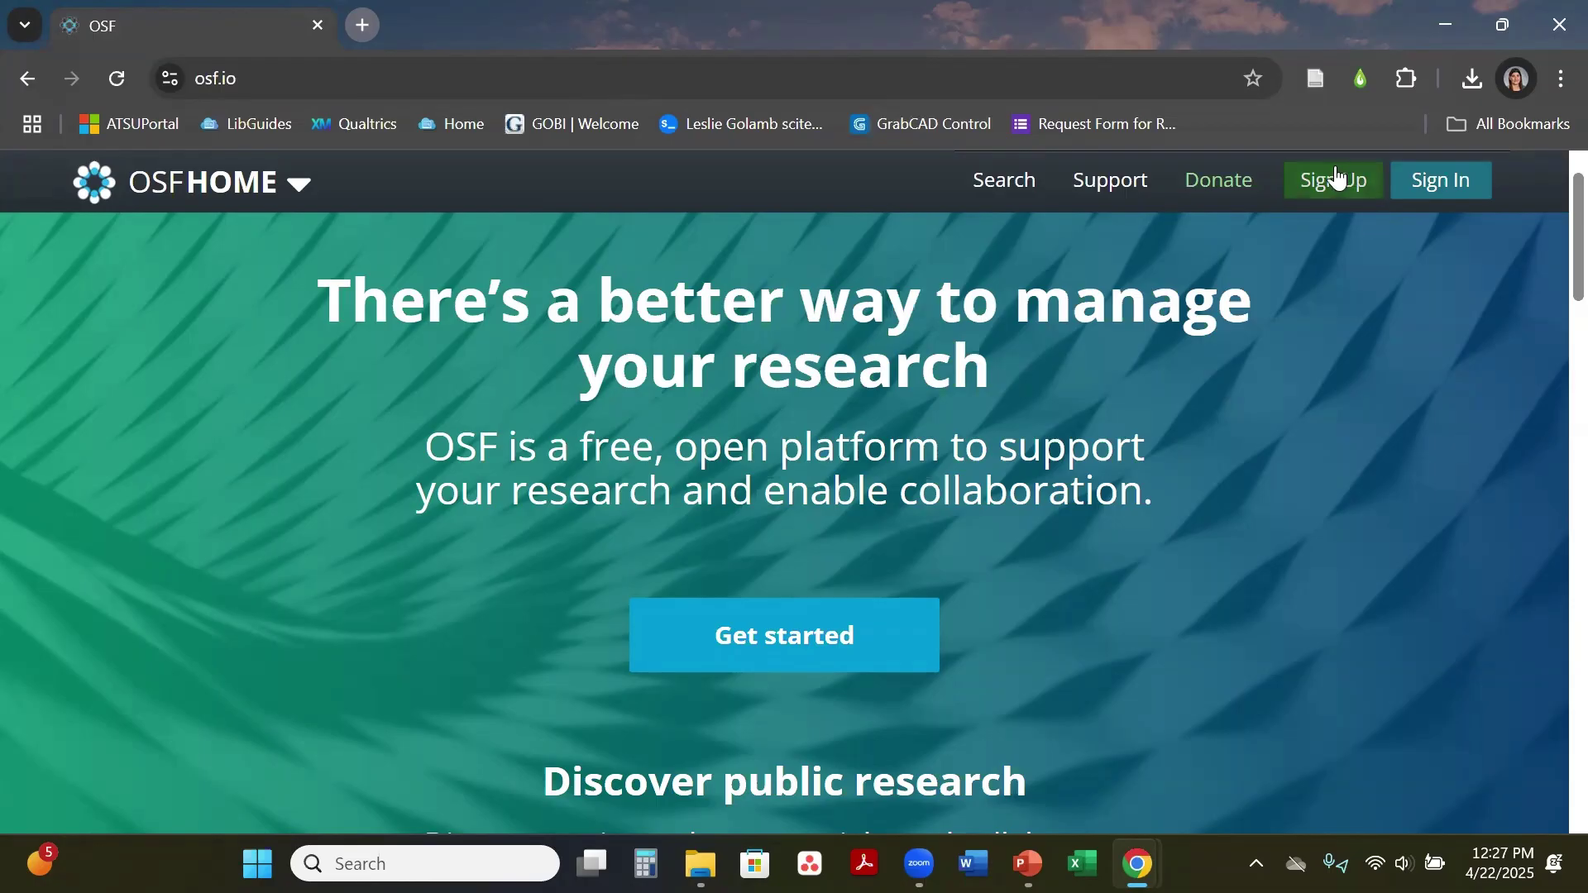
Step: Sign in to OSF with the autofilled email and password to reach the Dashboard
click(1445, 183)
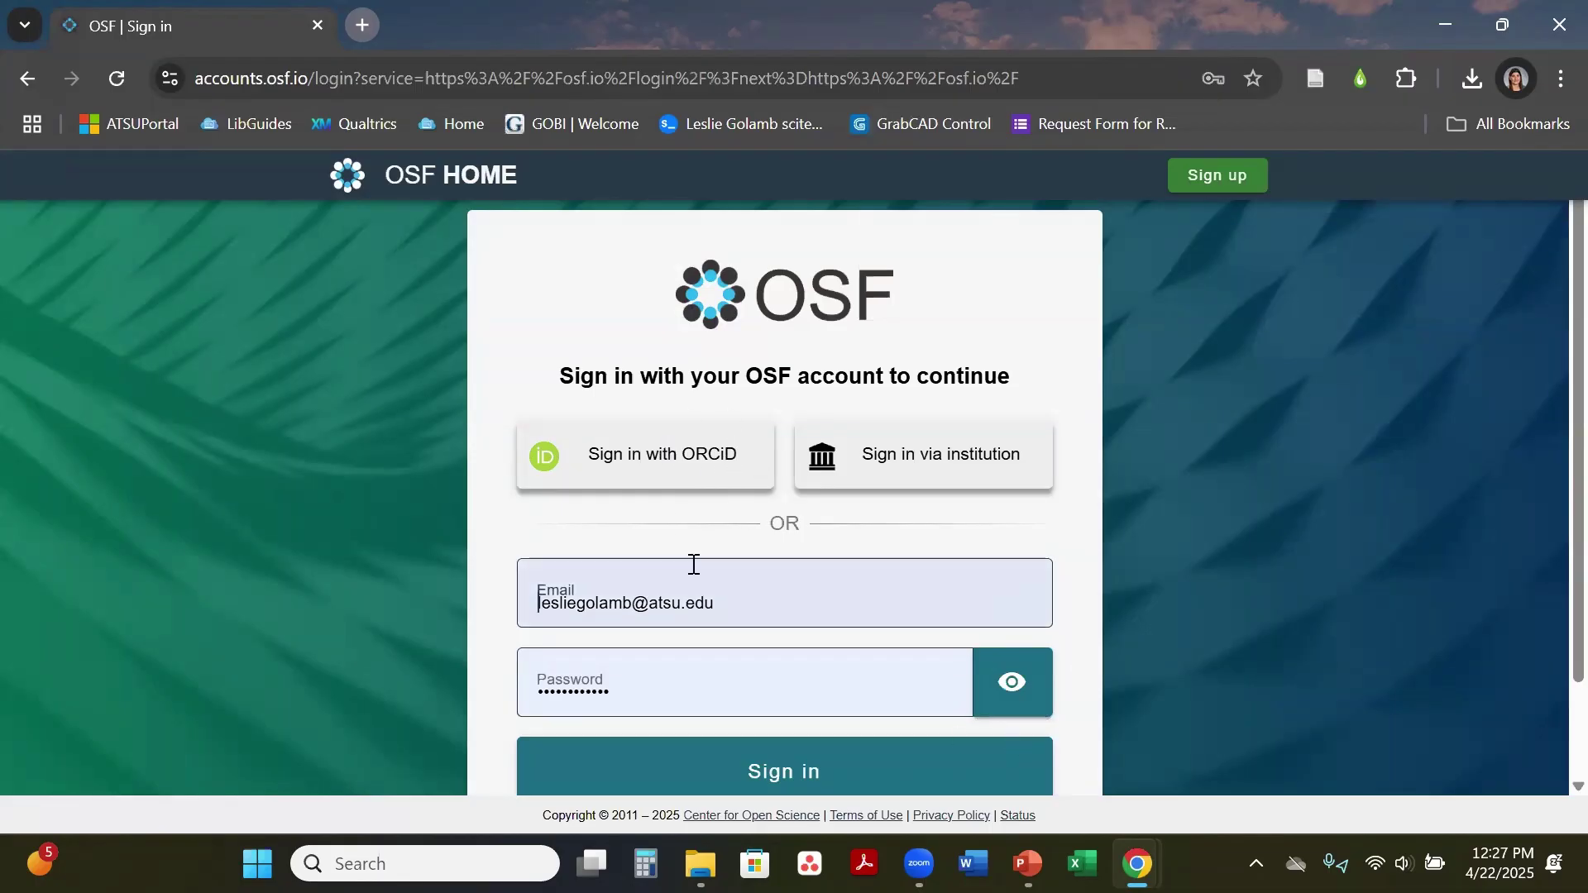
scroll(1548, 463, down, 2)
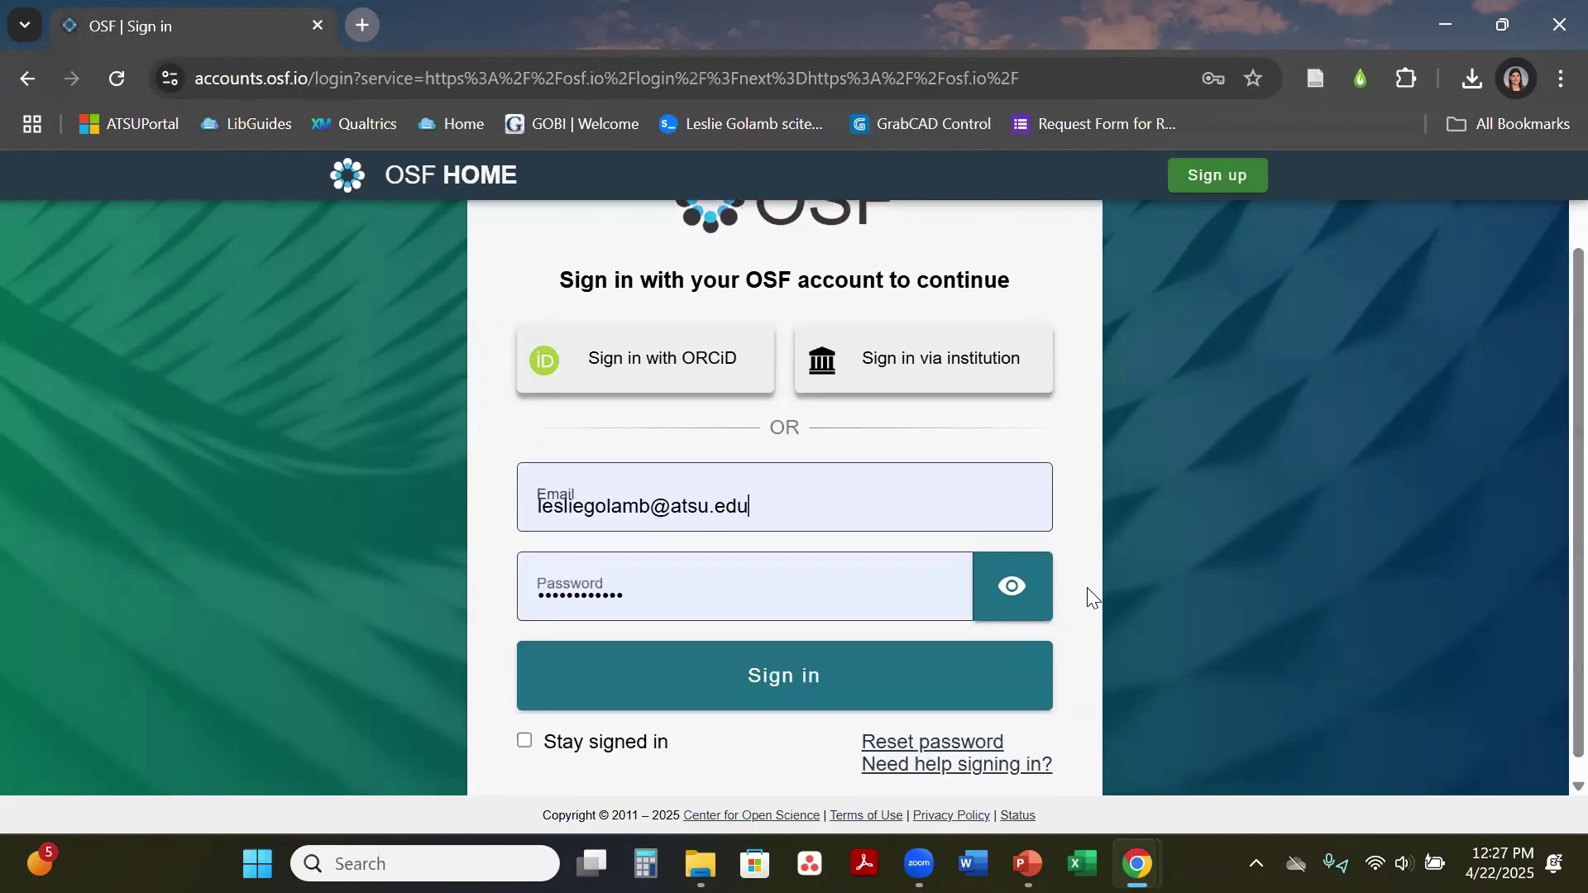
click(790, 686)
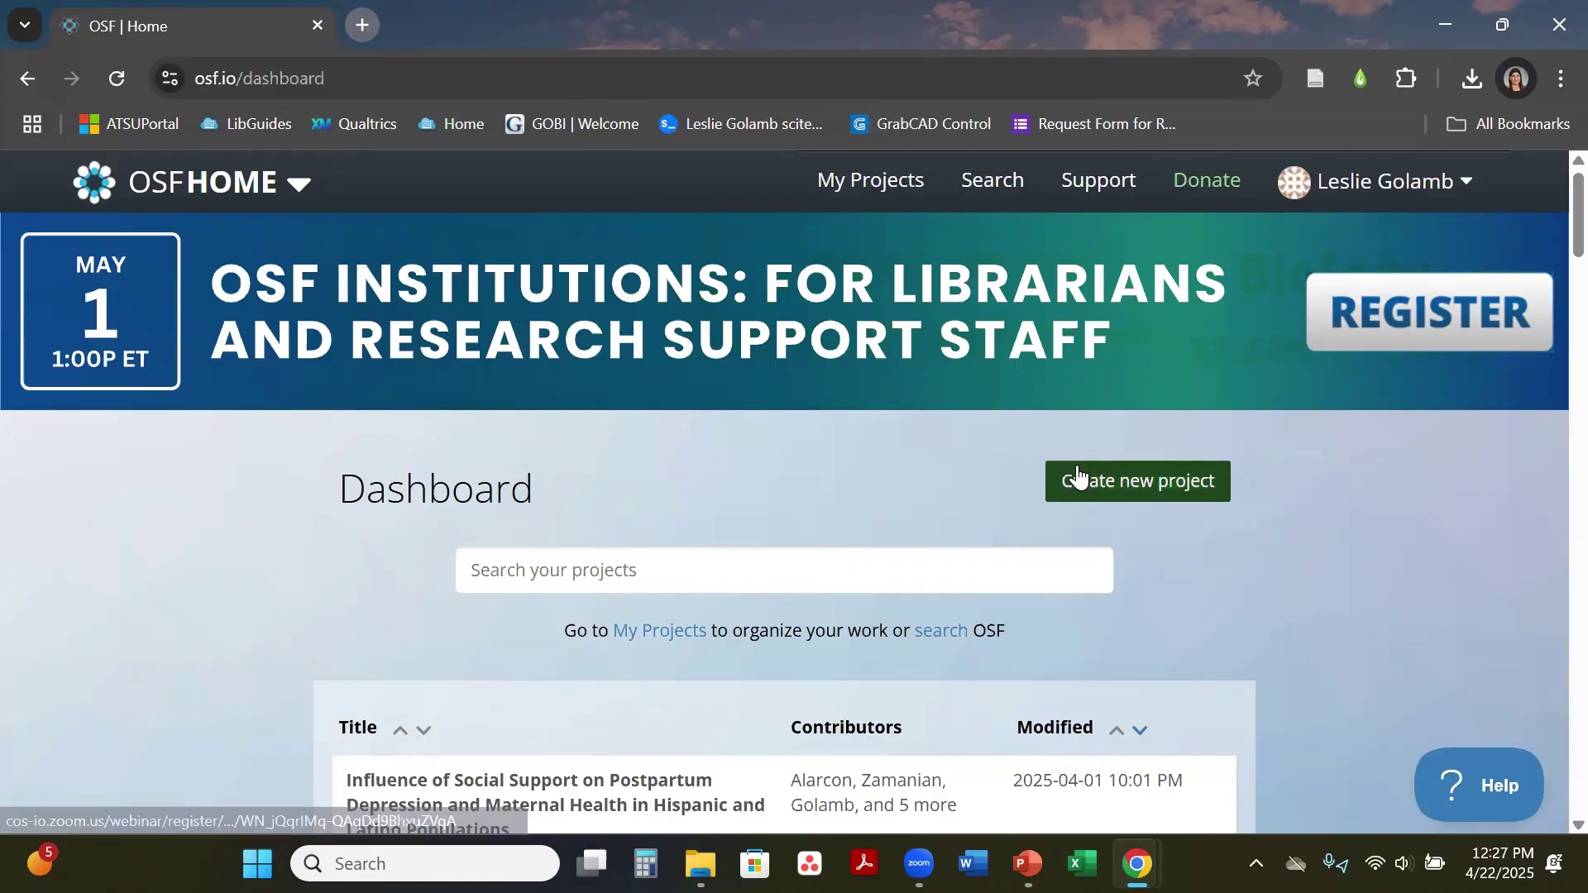
Step: Create a new project titled 'Test' using United States storage
click(1140, 486)
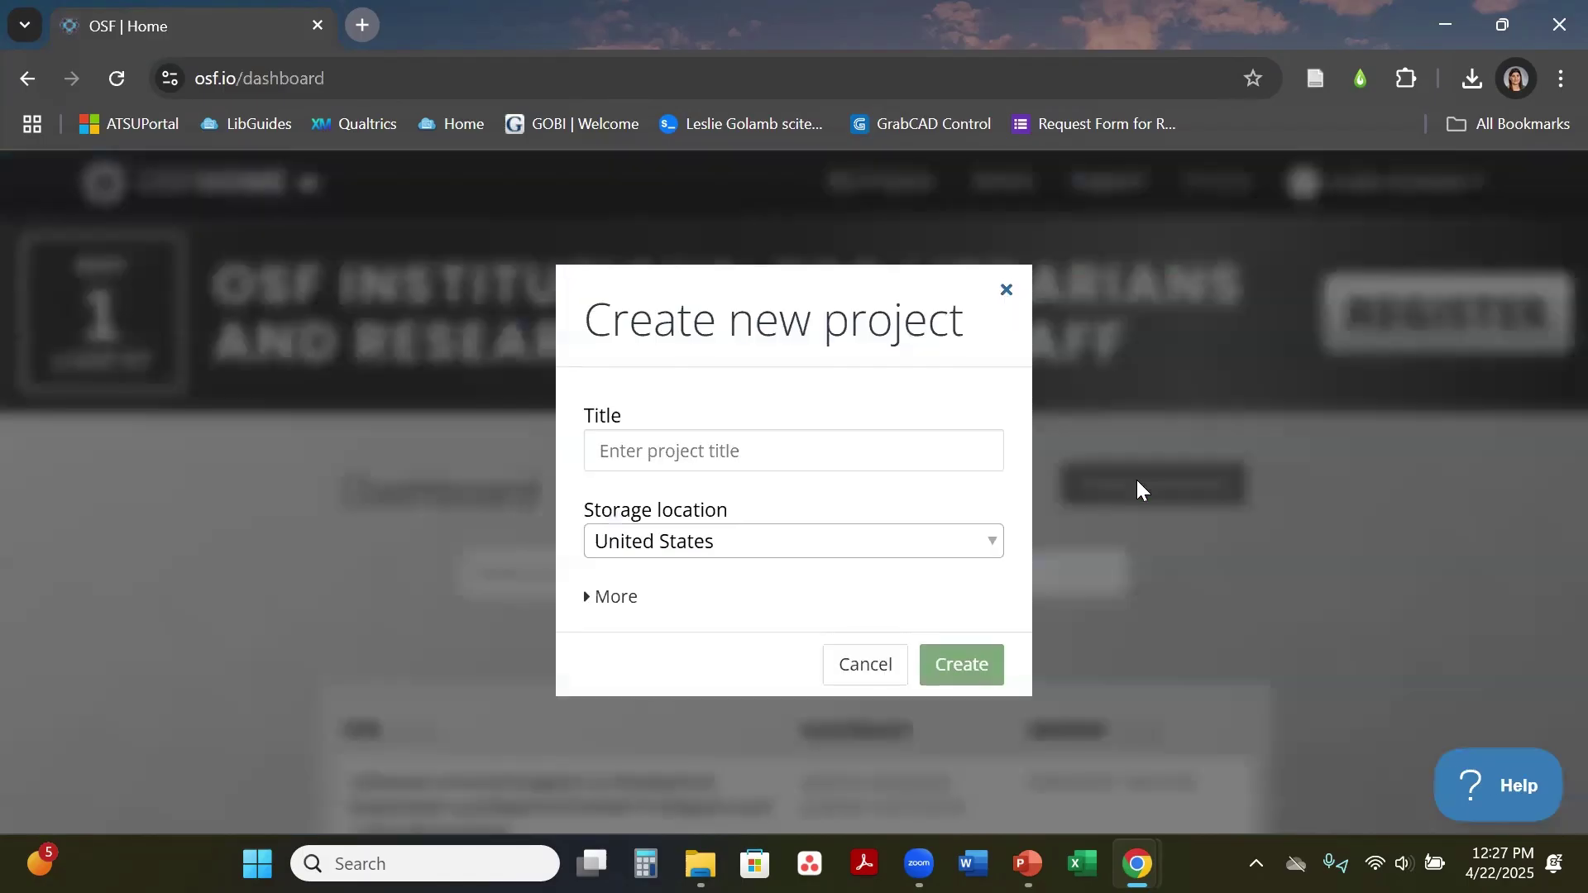
click(883, 455)
text(Test)
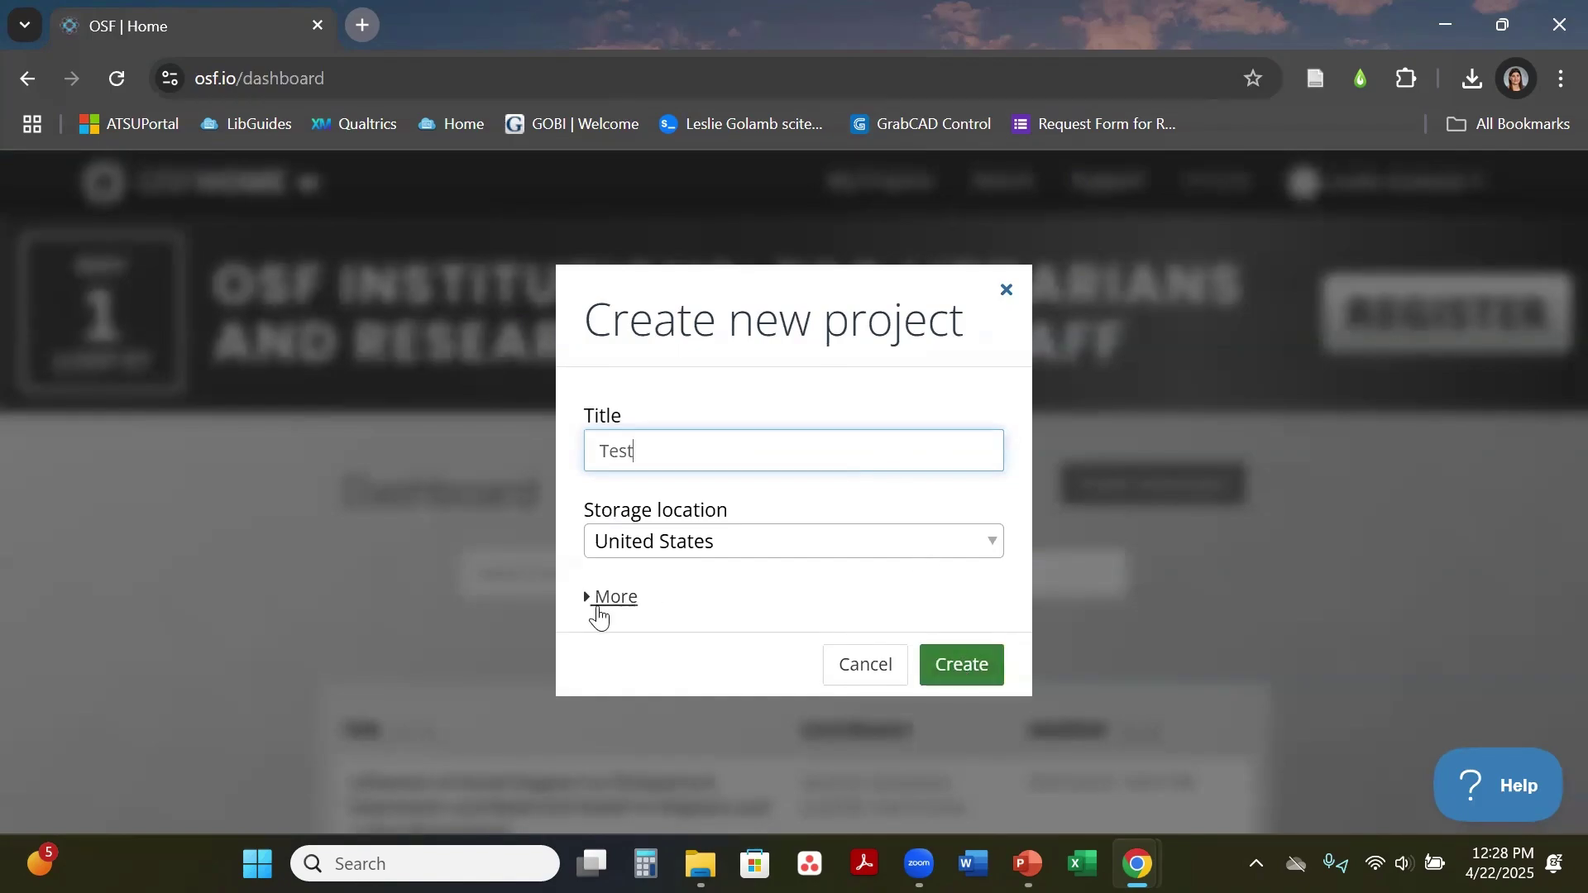
click(959, 672)
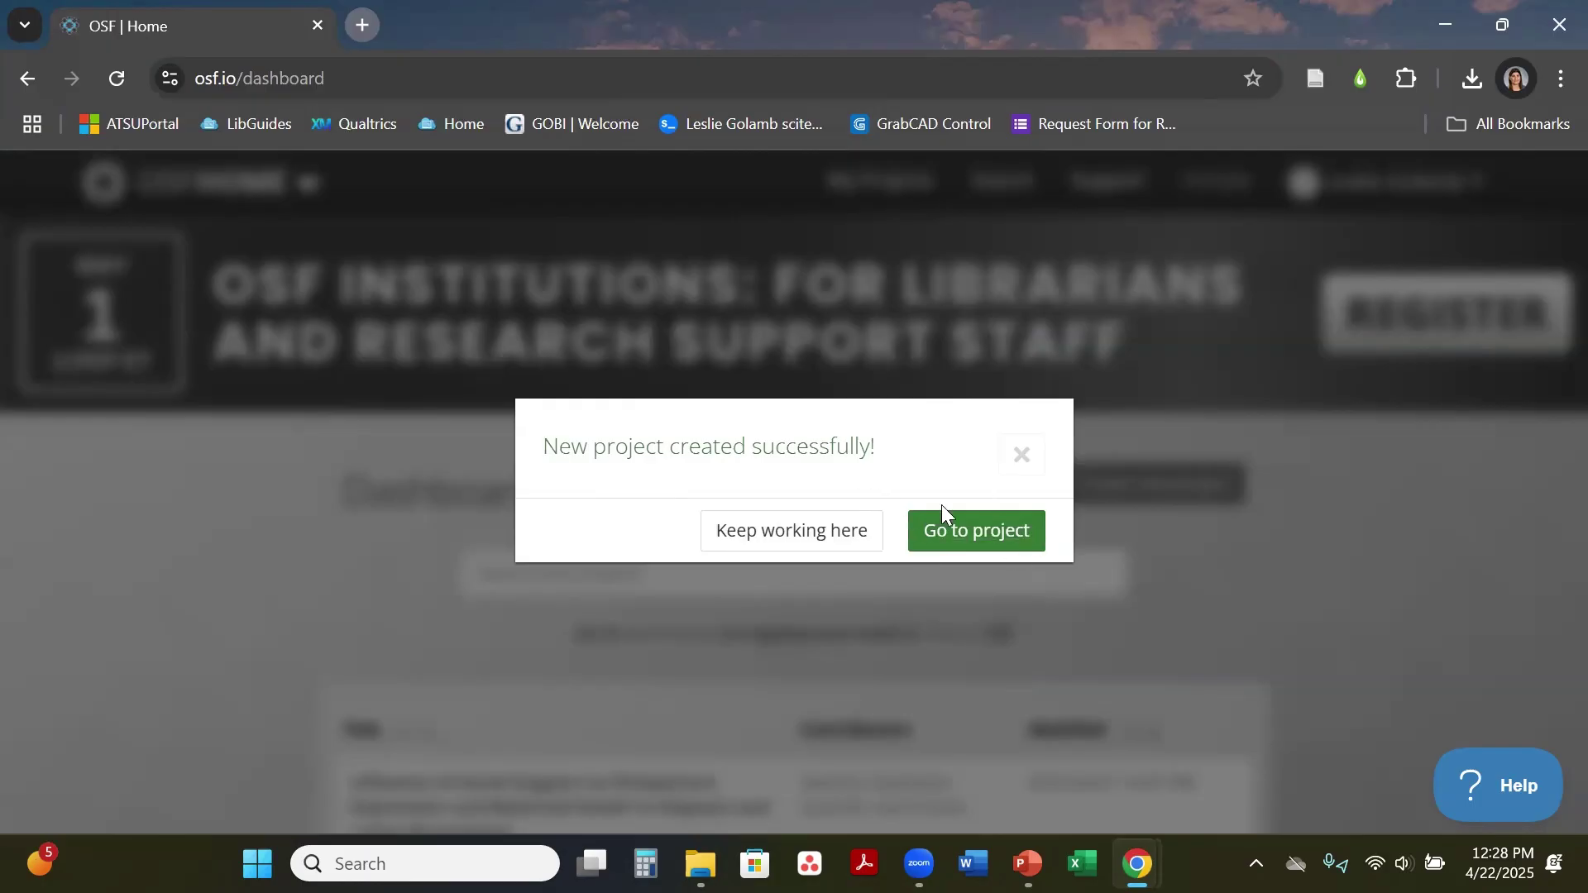
Step: Open the Test project and view its Registrations page
click(984, 547)
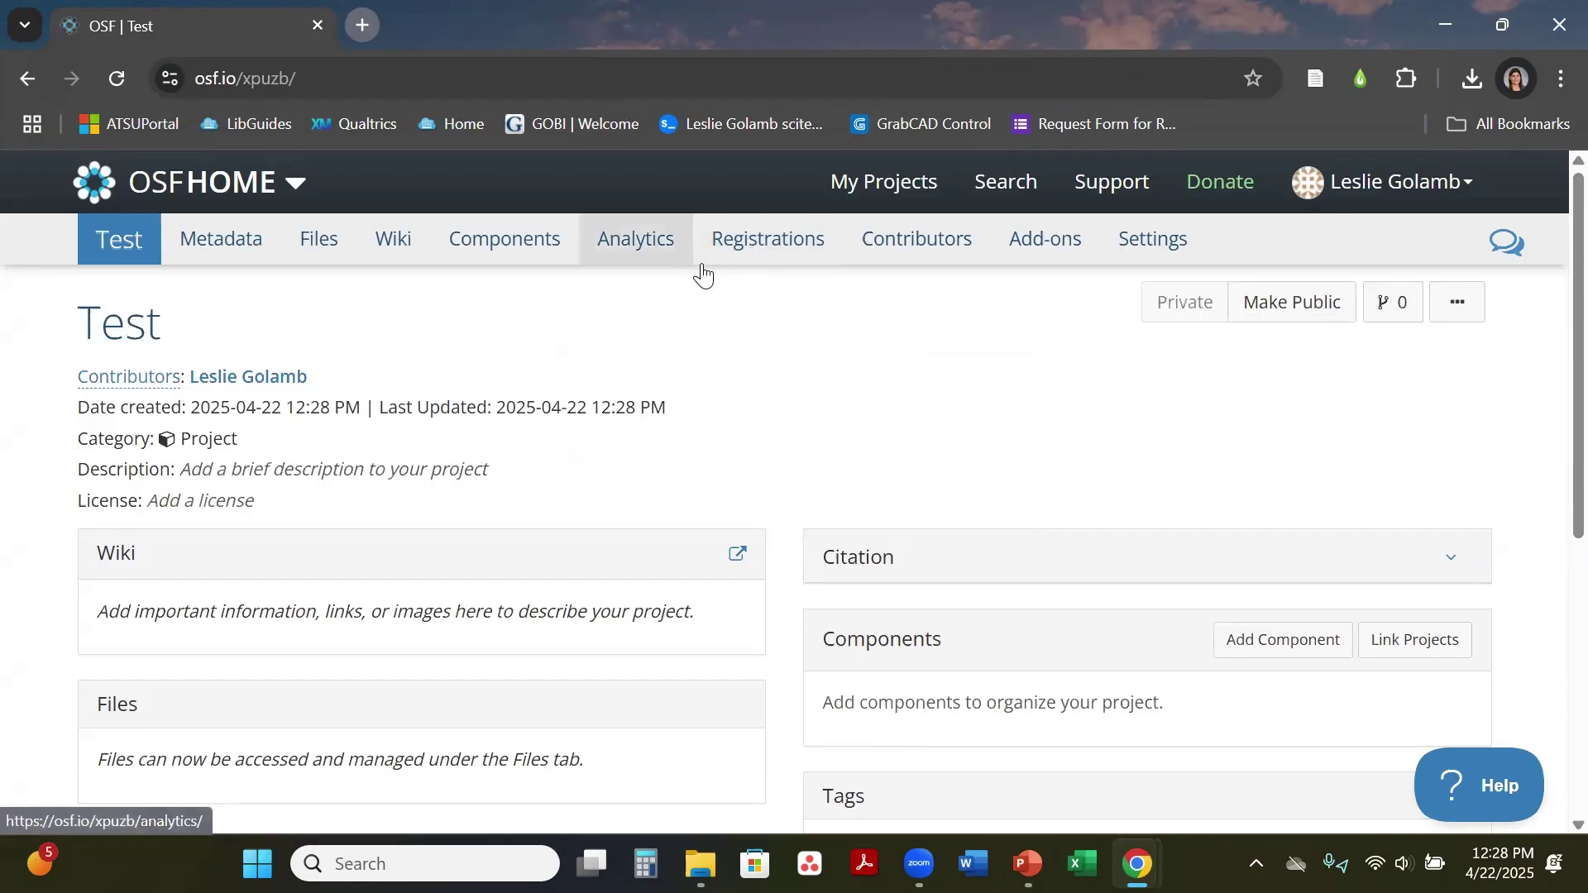
click(759, 242)
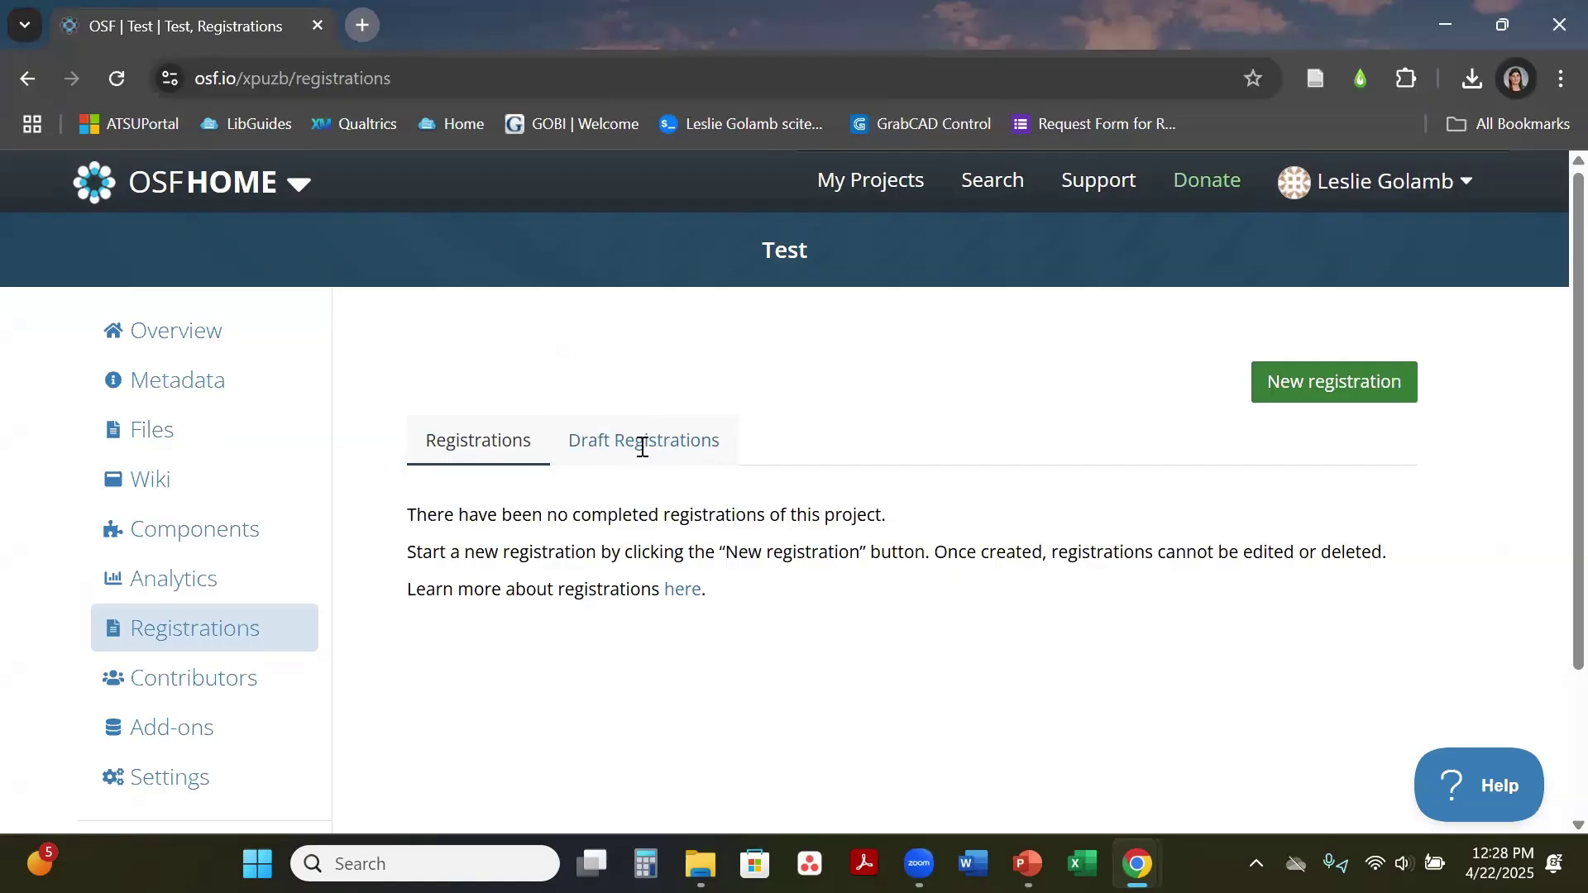
click(446, 461)
Step: Create a new registration draft using the Generalized Systematic Review Registration form
click(1361, 399)
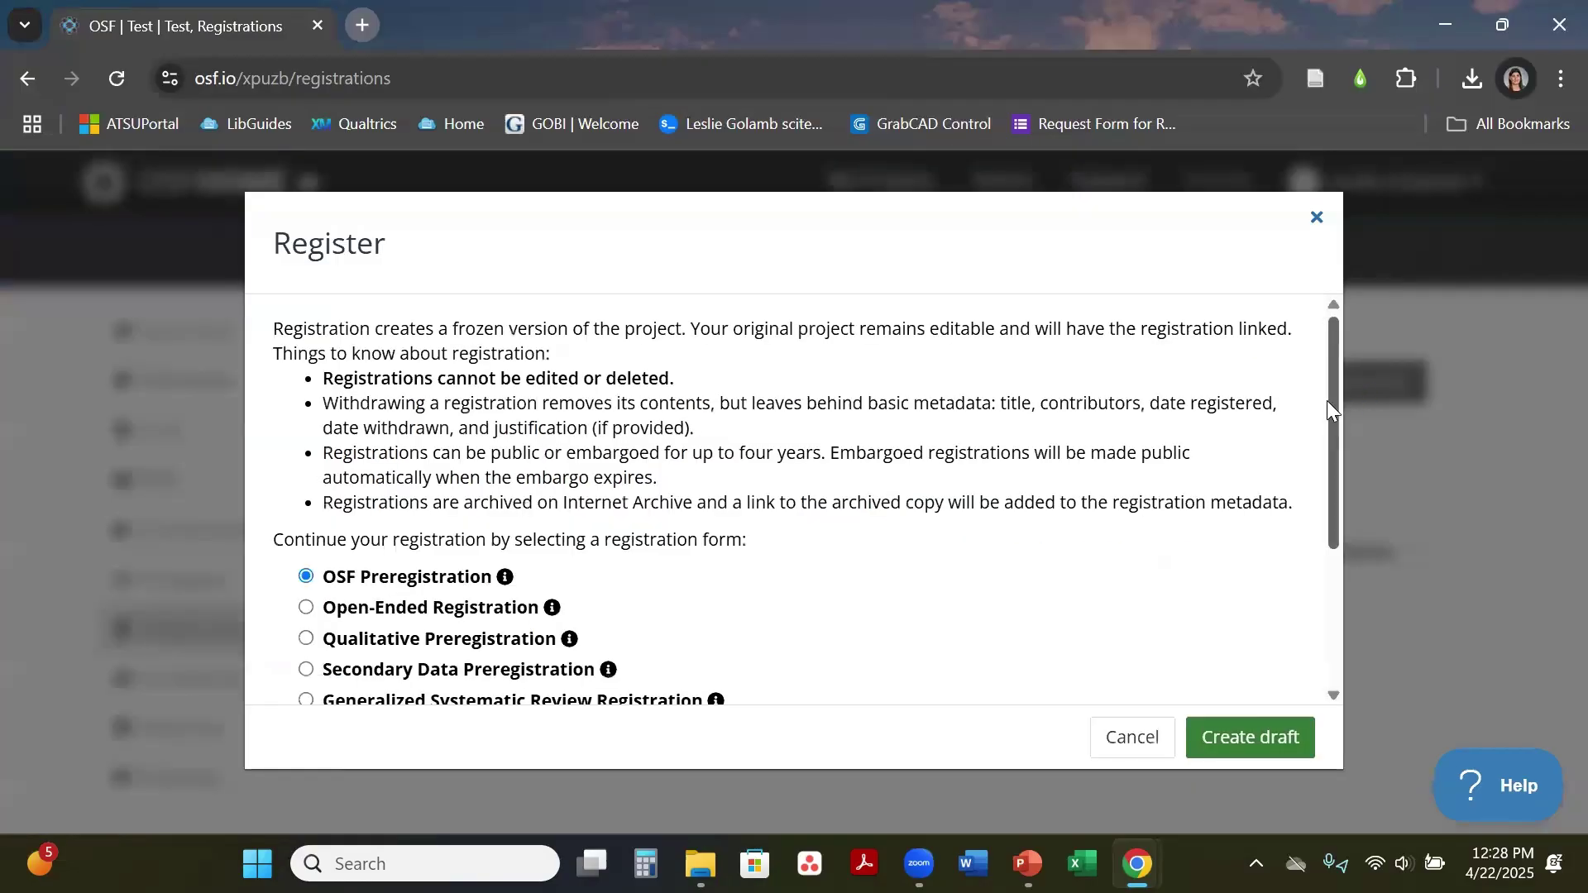
drag(1326, 400, 1343, 573)
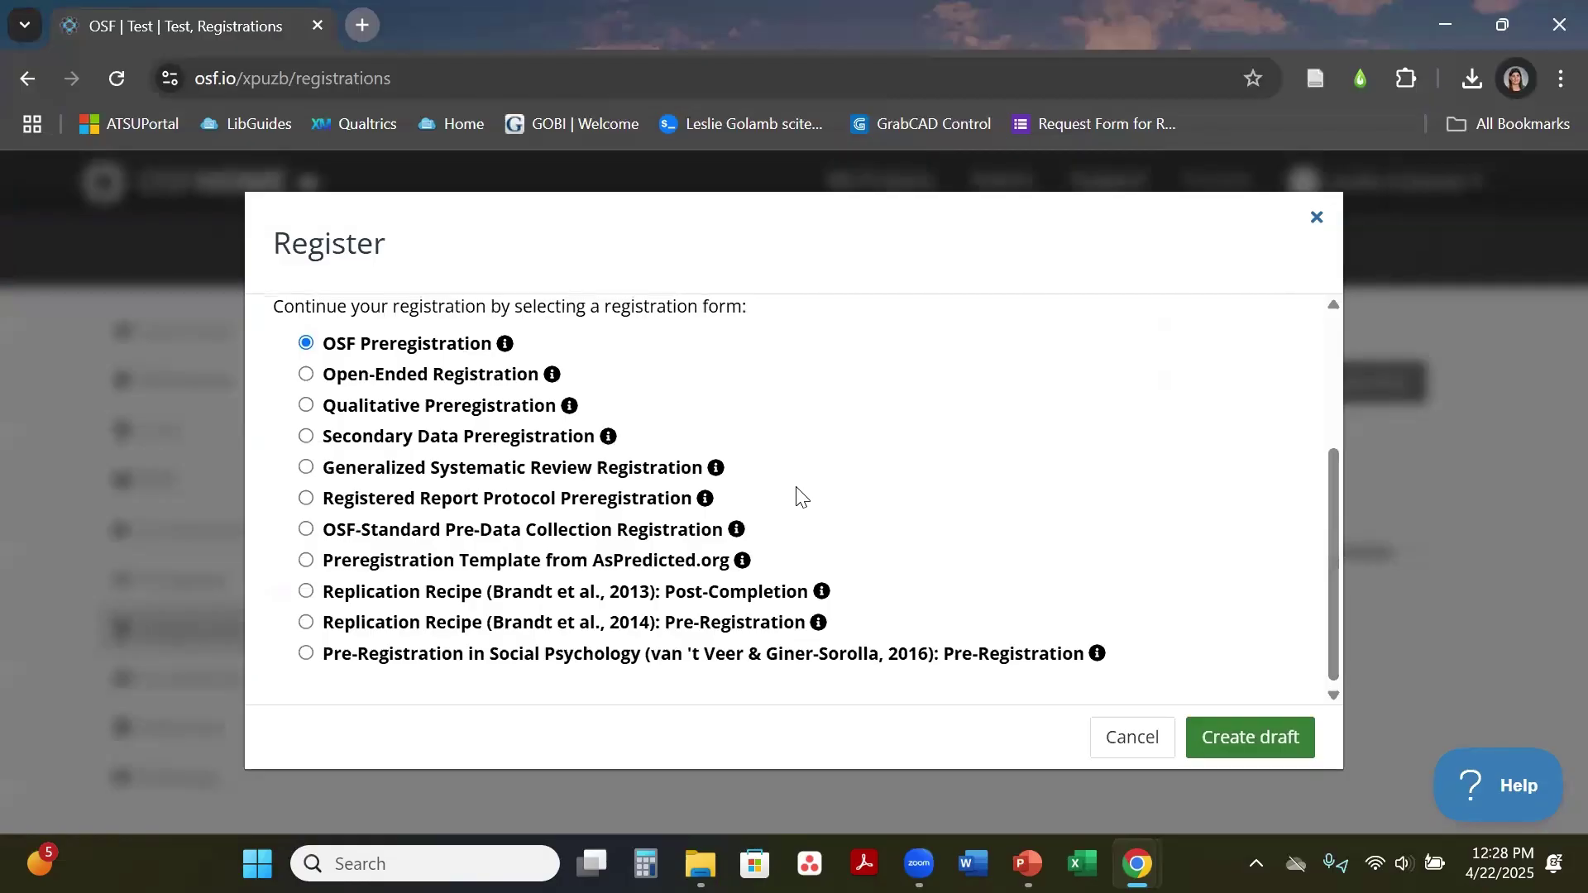
click(541, 482)
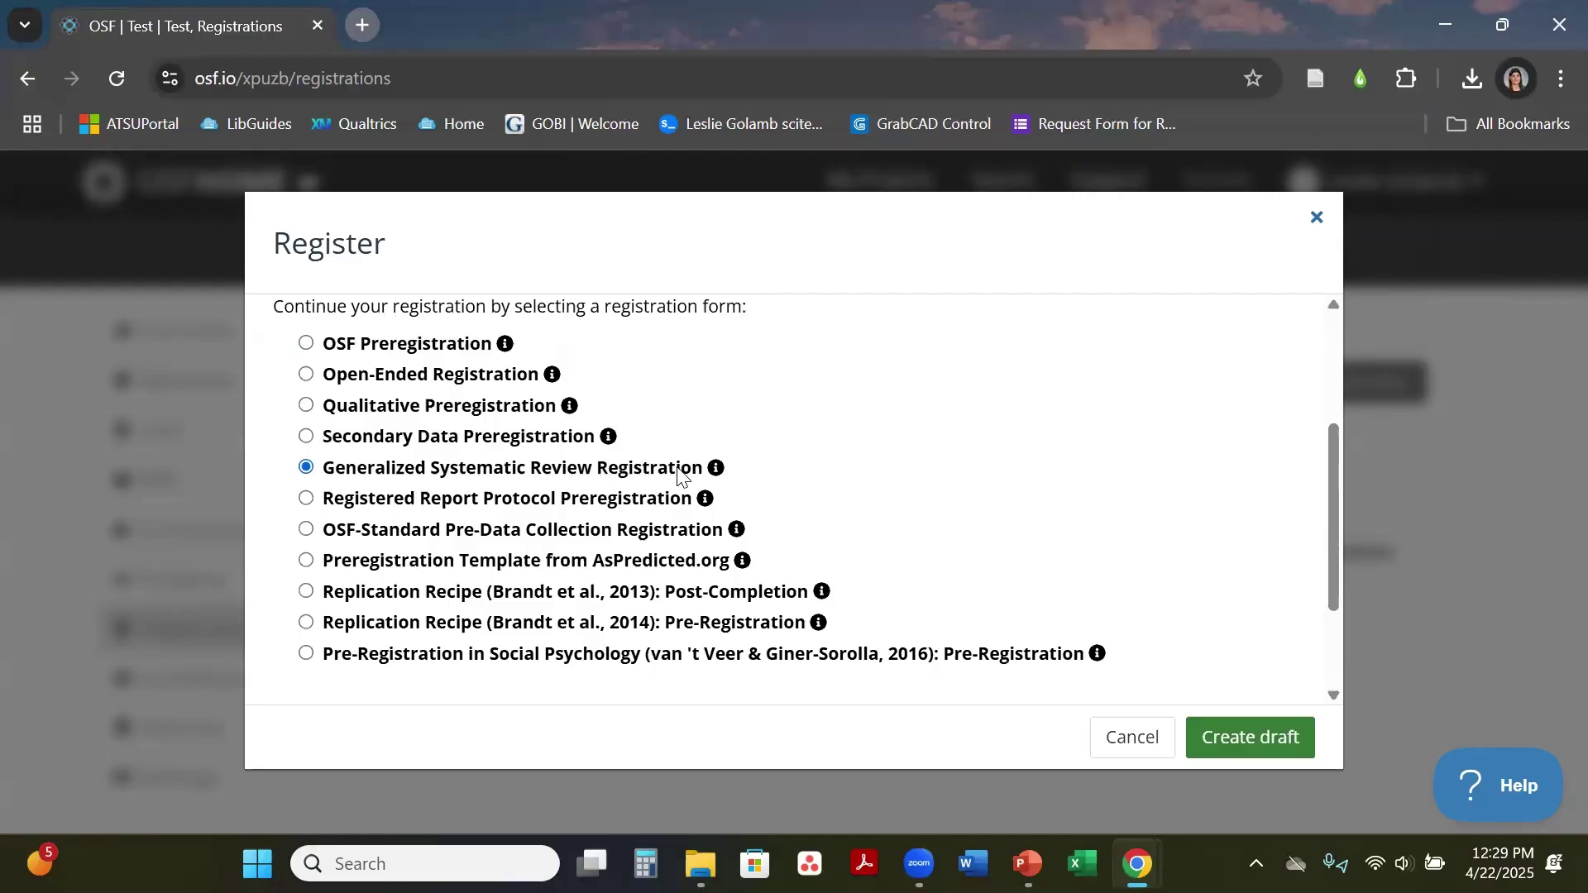
click(1235, 749)
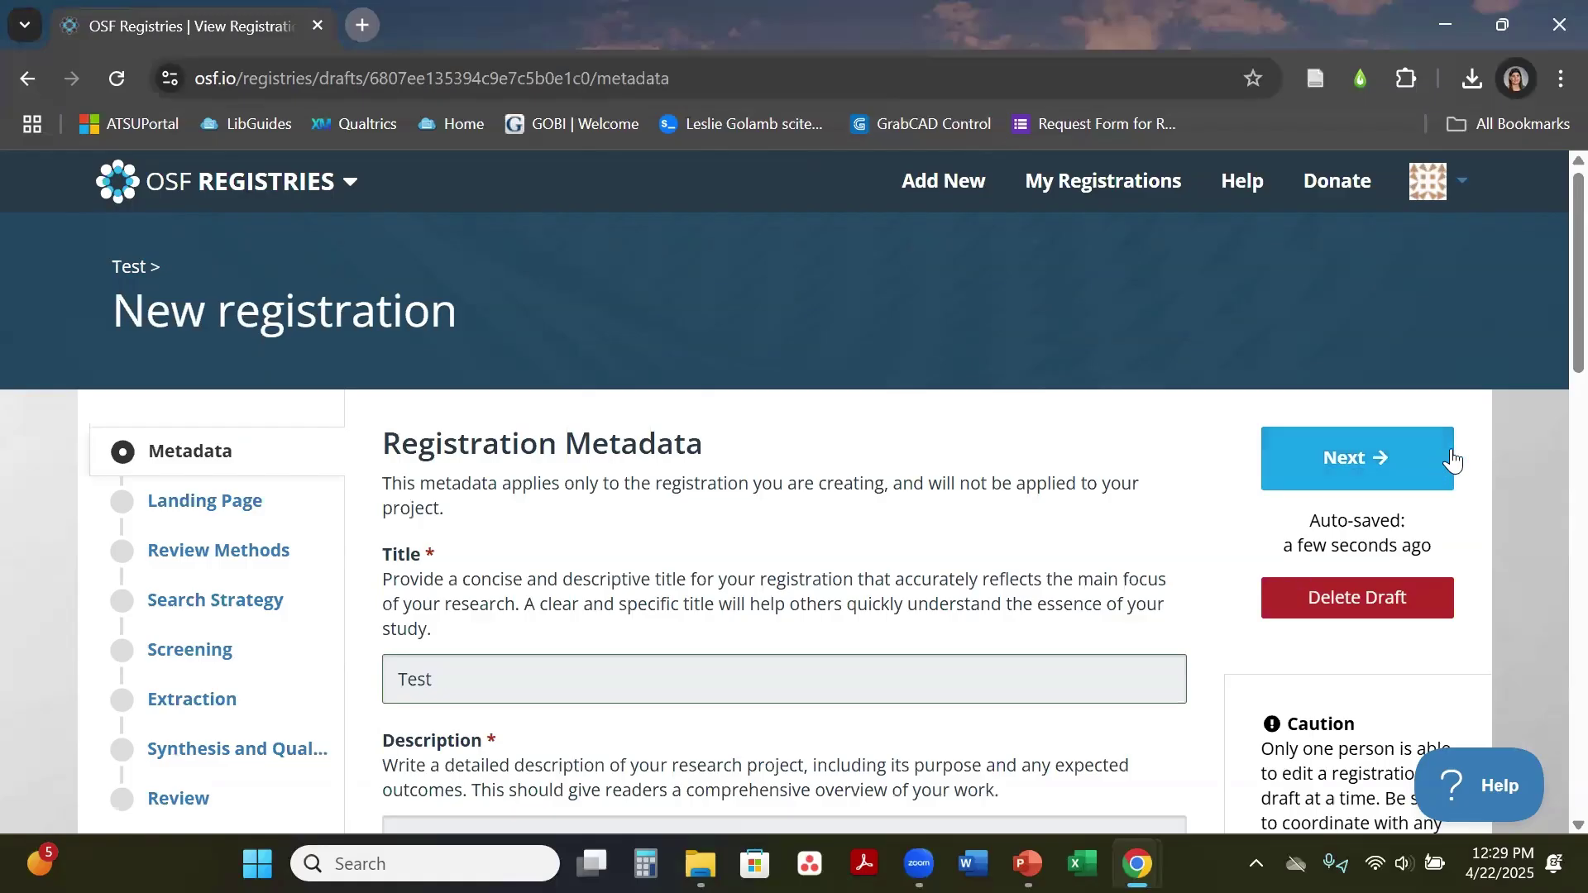
Step: Click into the Title and Description fields of the registration metadata
scroll(1548, 294, down, 3)
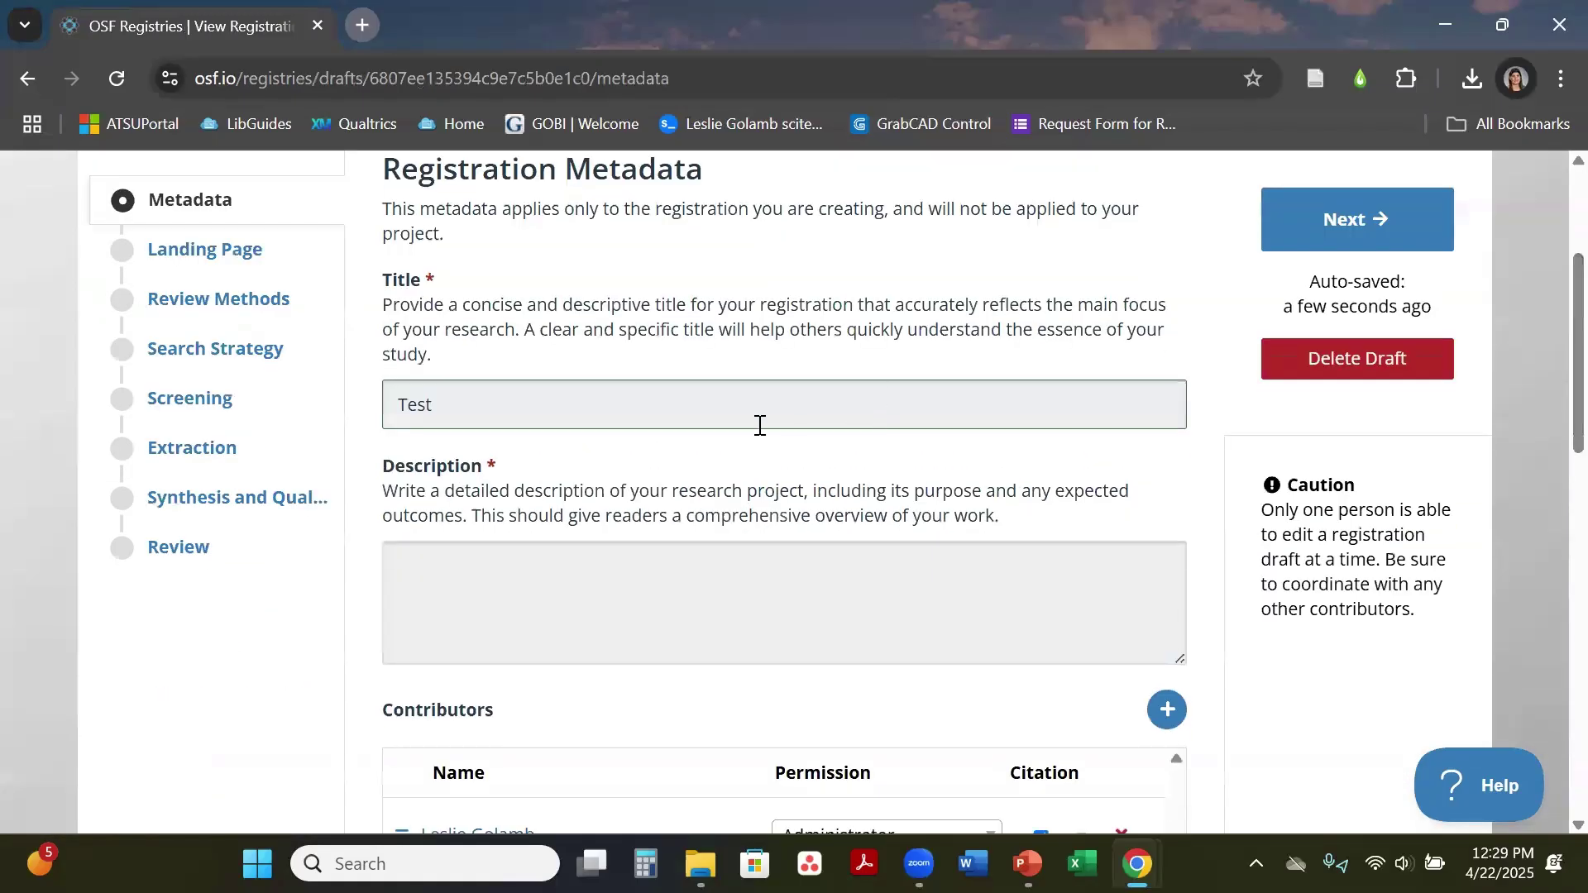
drag(460, 426, 402, 413)
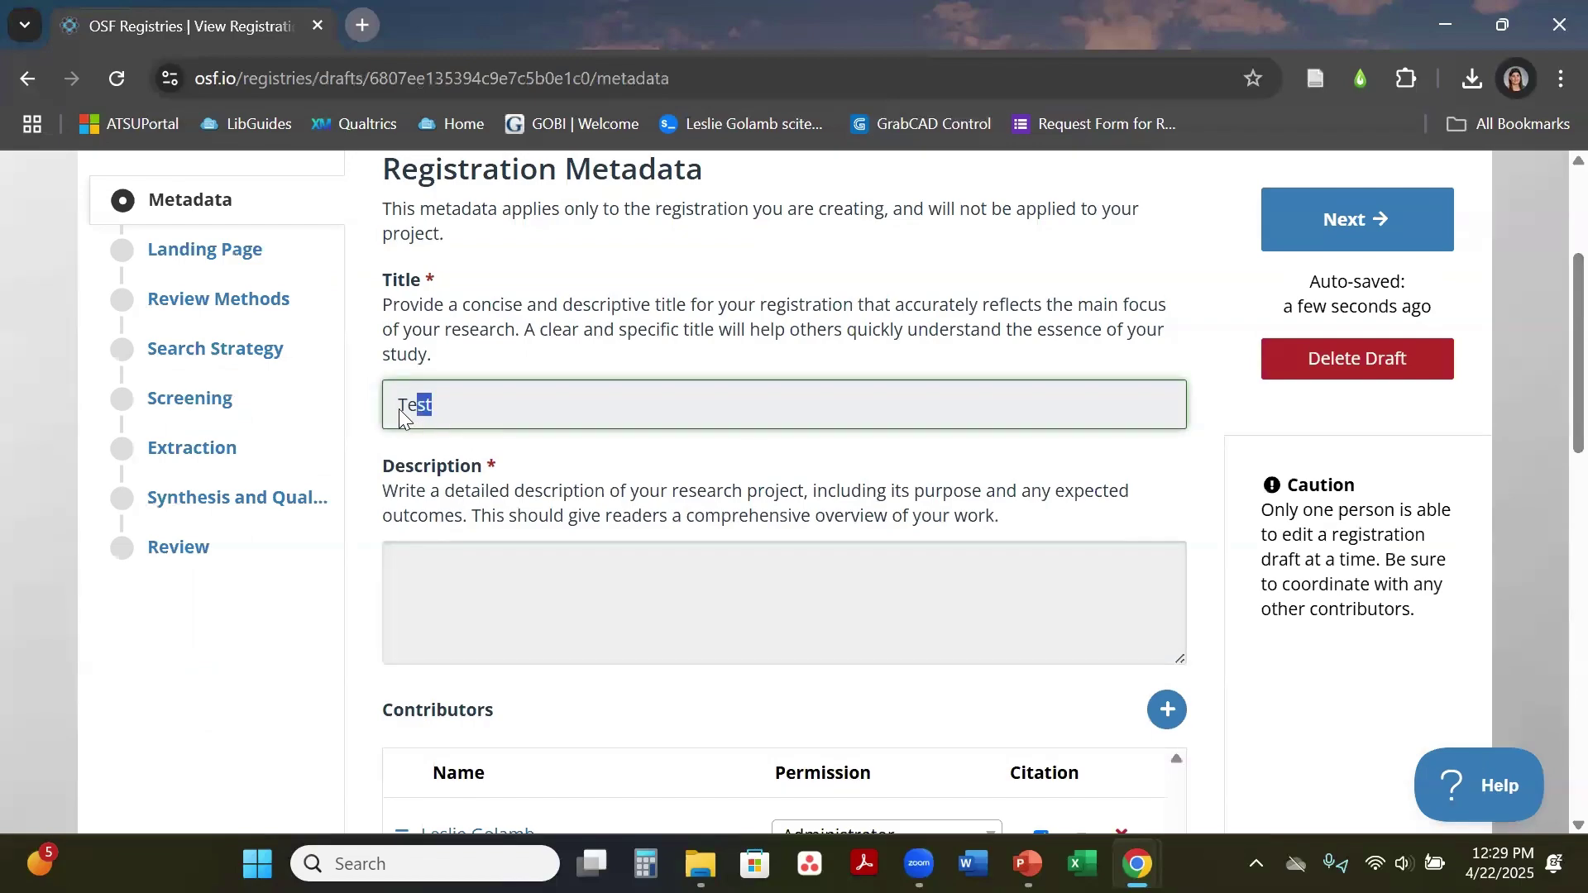
click(494, 621)
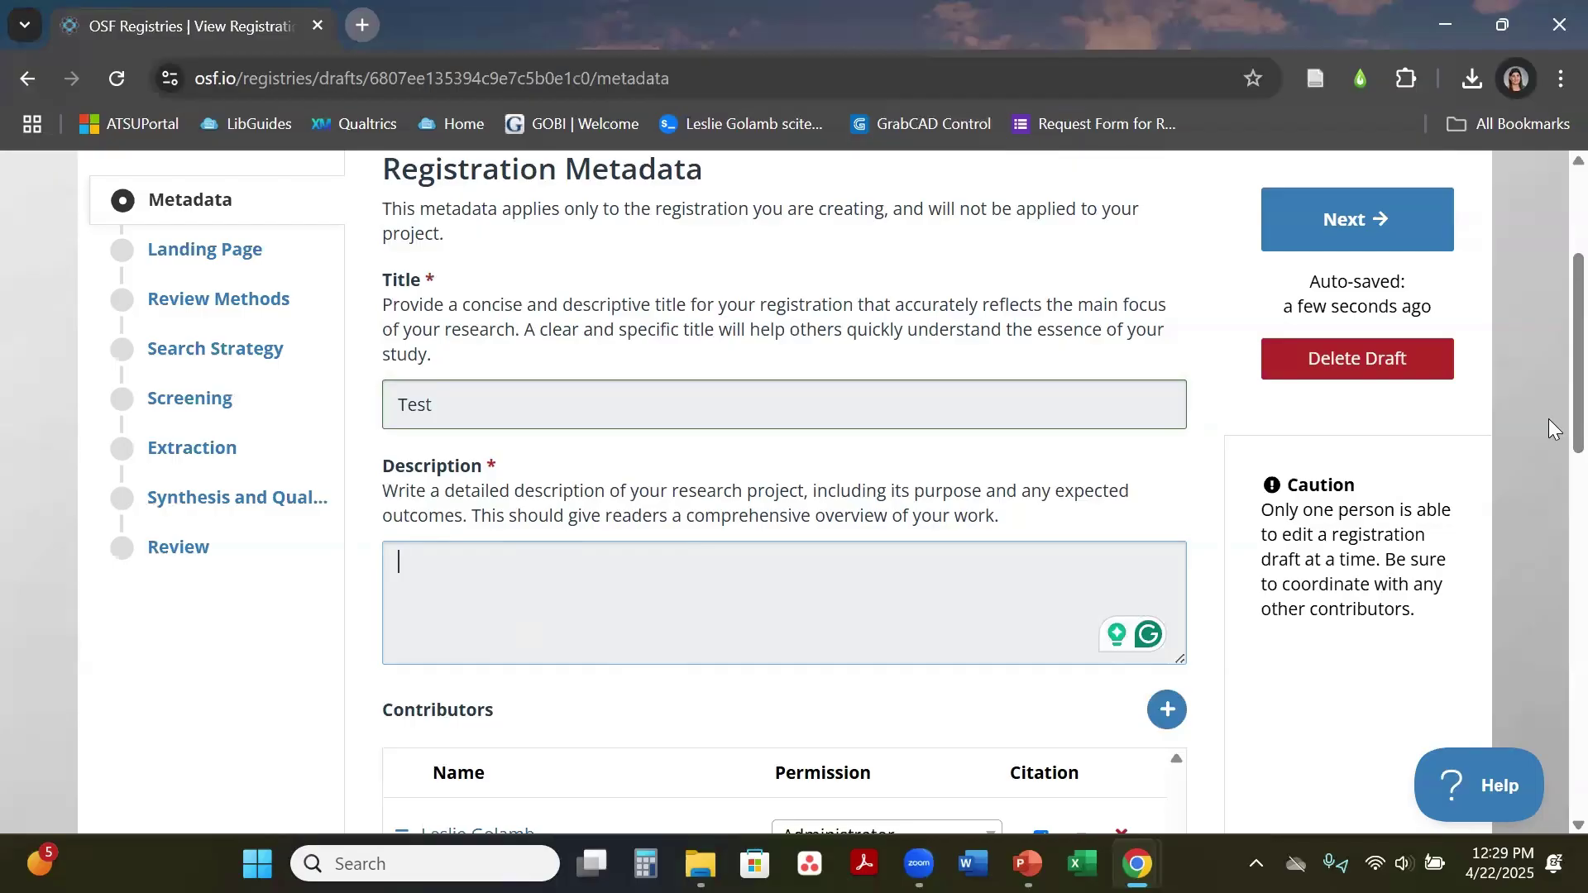
scroll(1553, 420, down, 2)
scroll(1551, 438, down, 3)
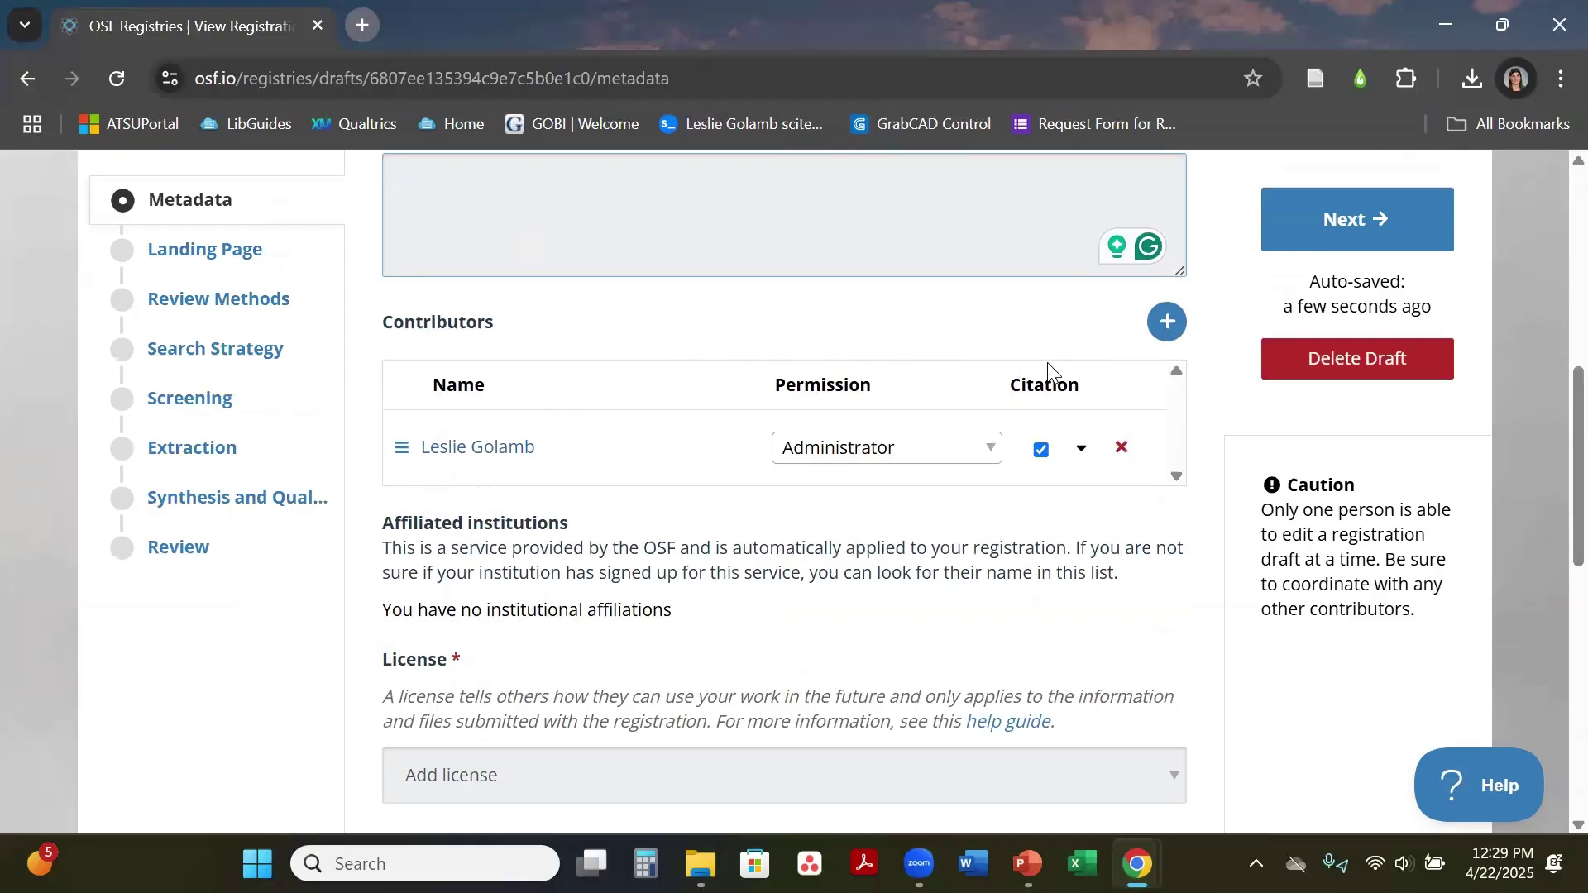
Step: Open the Add contributors panel and click into Search by name
click(1167, 331)
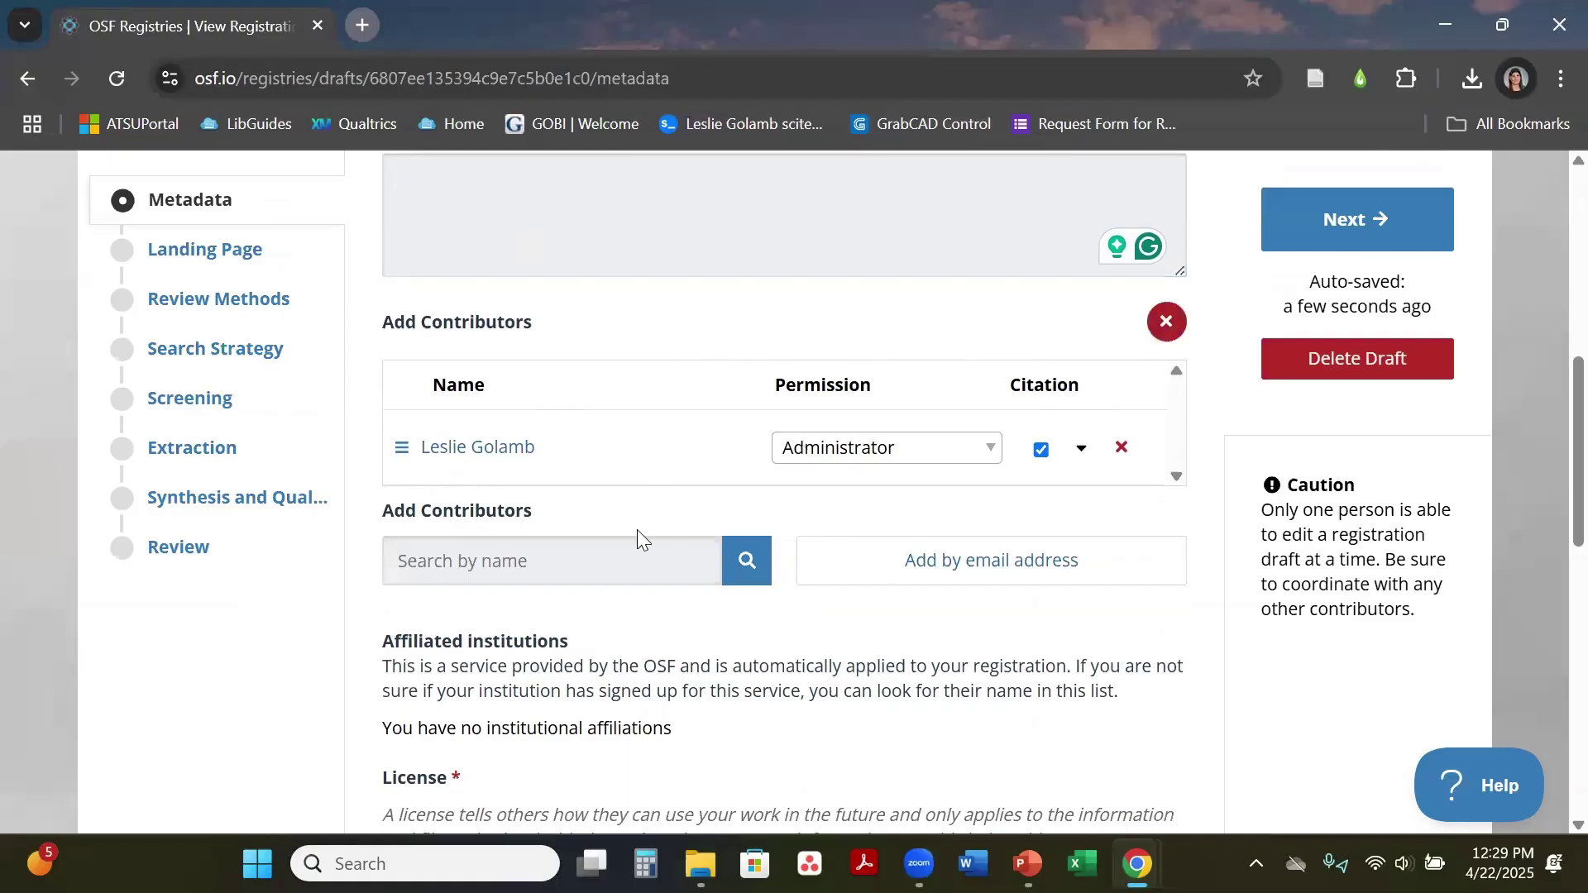
click(590, 571)
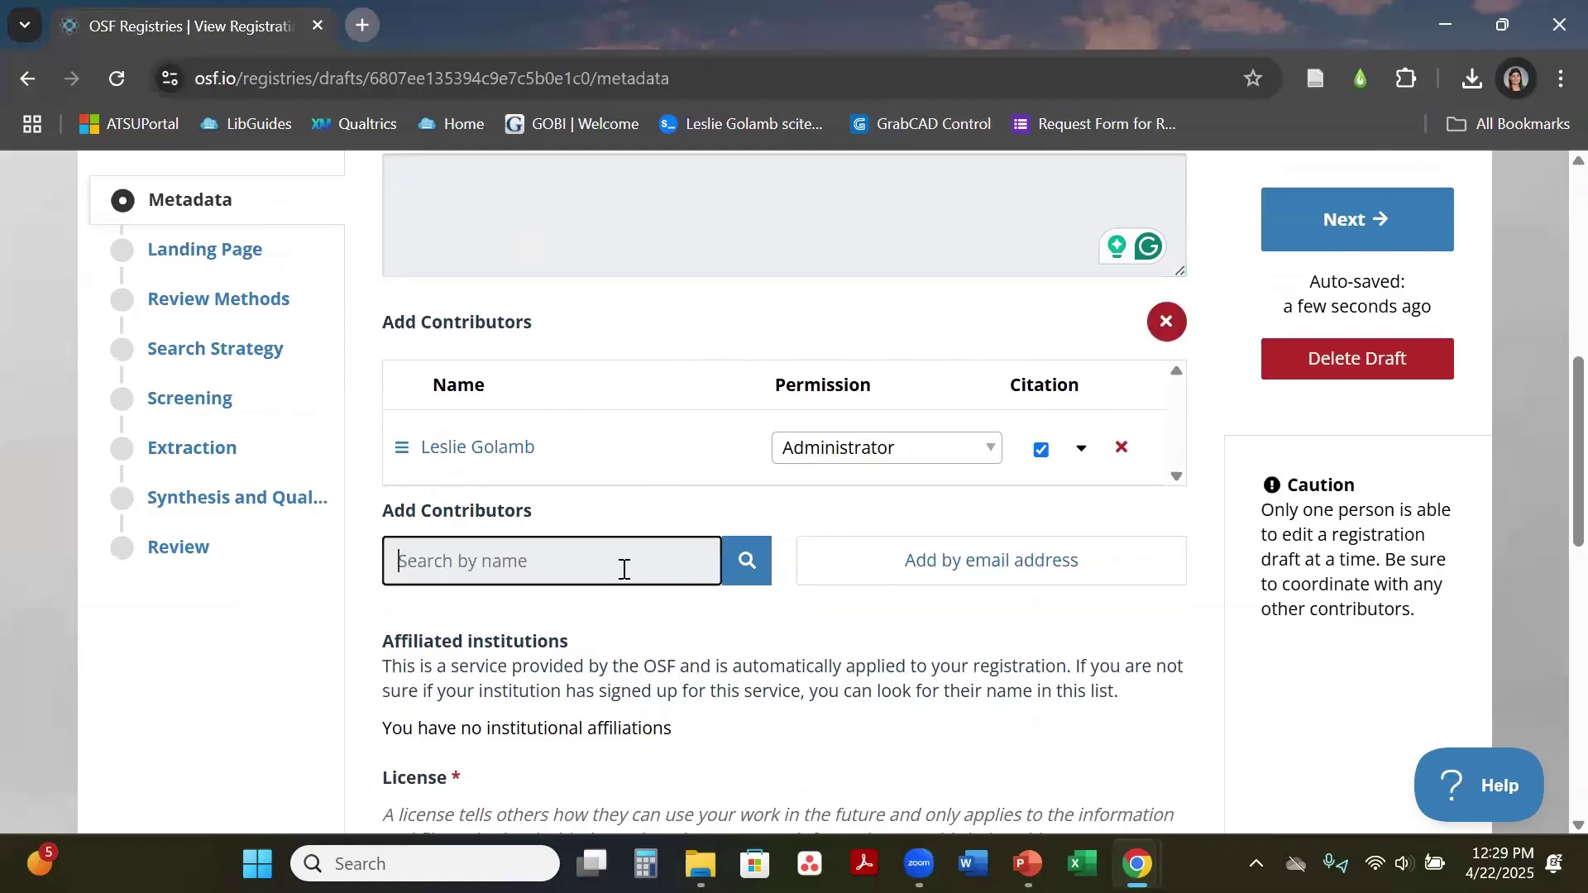
click(573, 572)
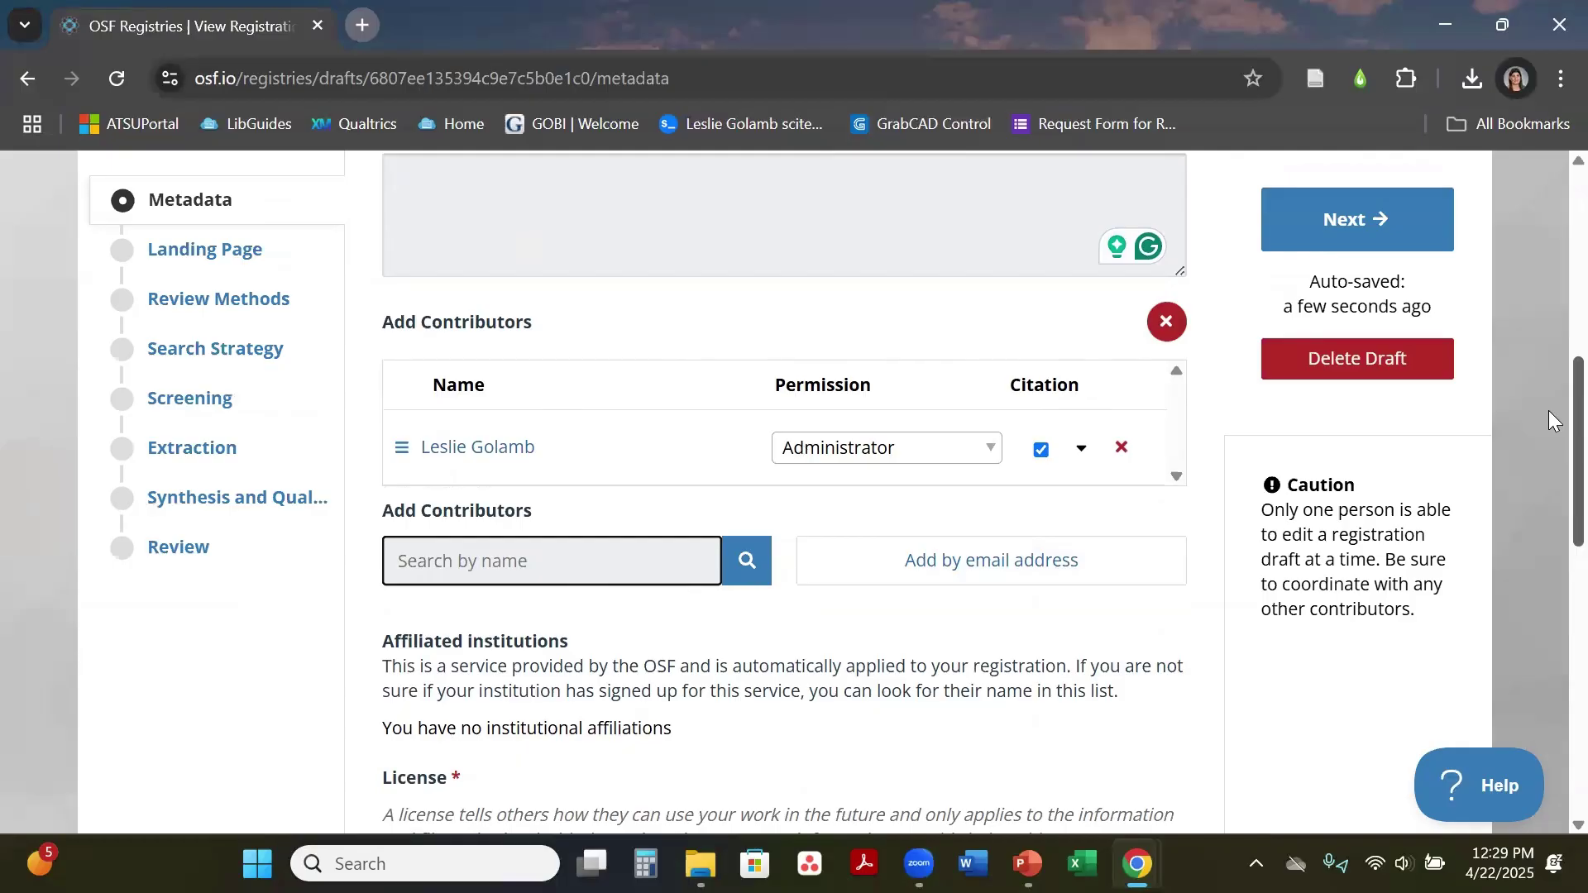
drag(1552, 420, 1548, 560)
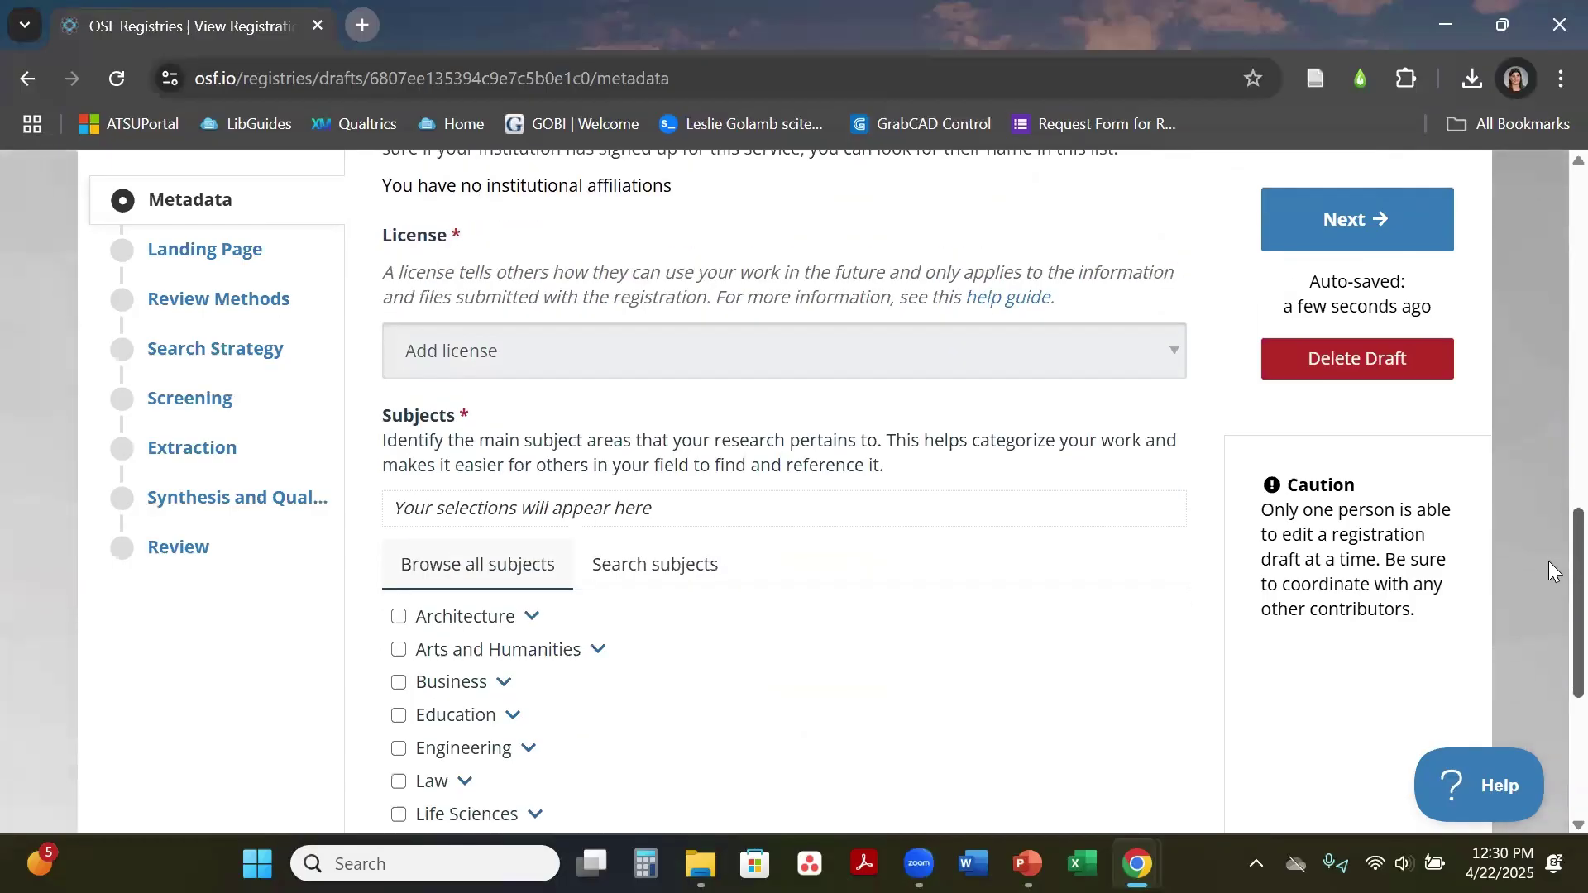
Step: Browse the Add license dropdown options and close it without choosing a licence
click(930, 357)
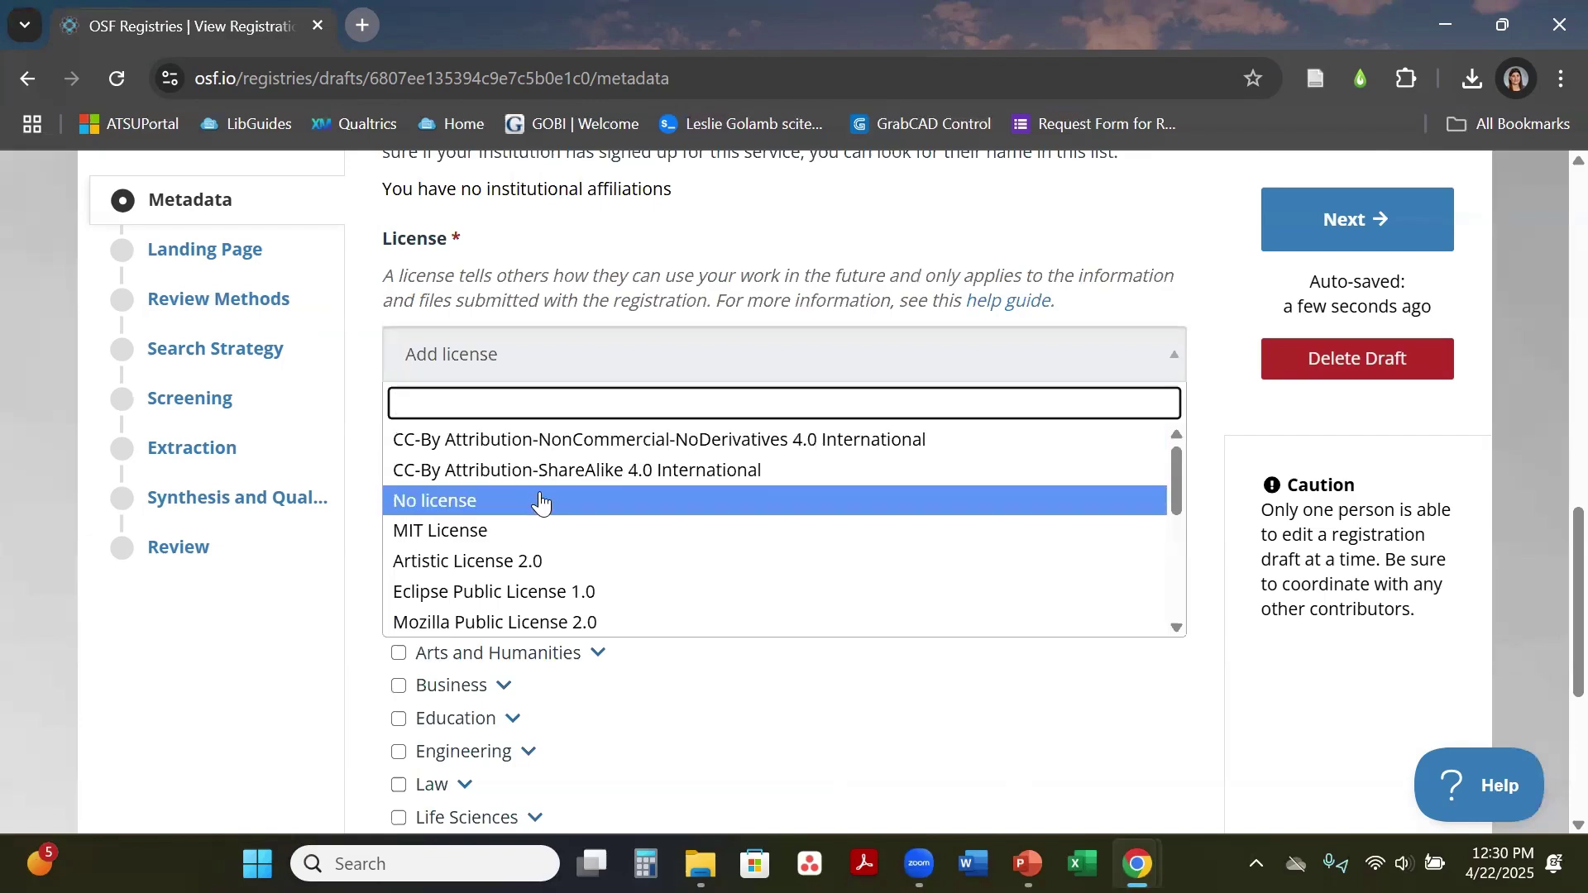
mouse_move(1176, 482)
mouse_down()
mouse_move(1194, 623)
mouse_move(1151, 490)
mouse_up()
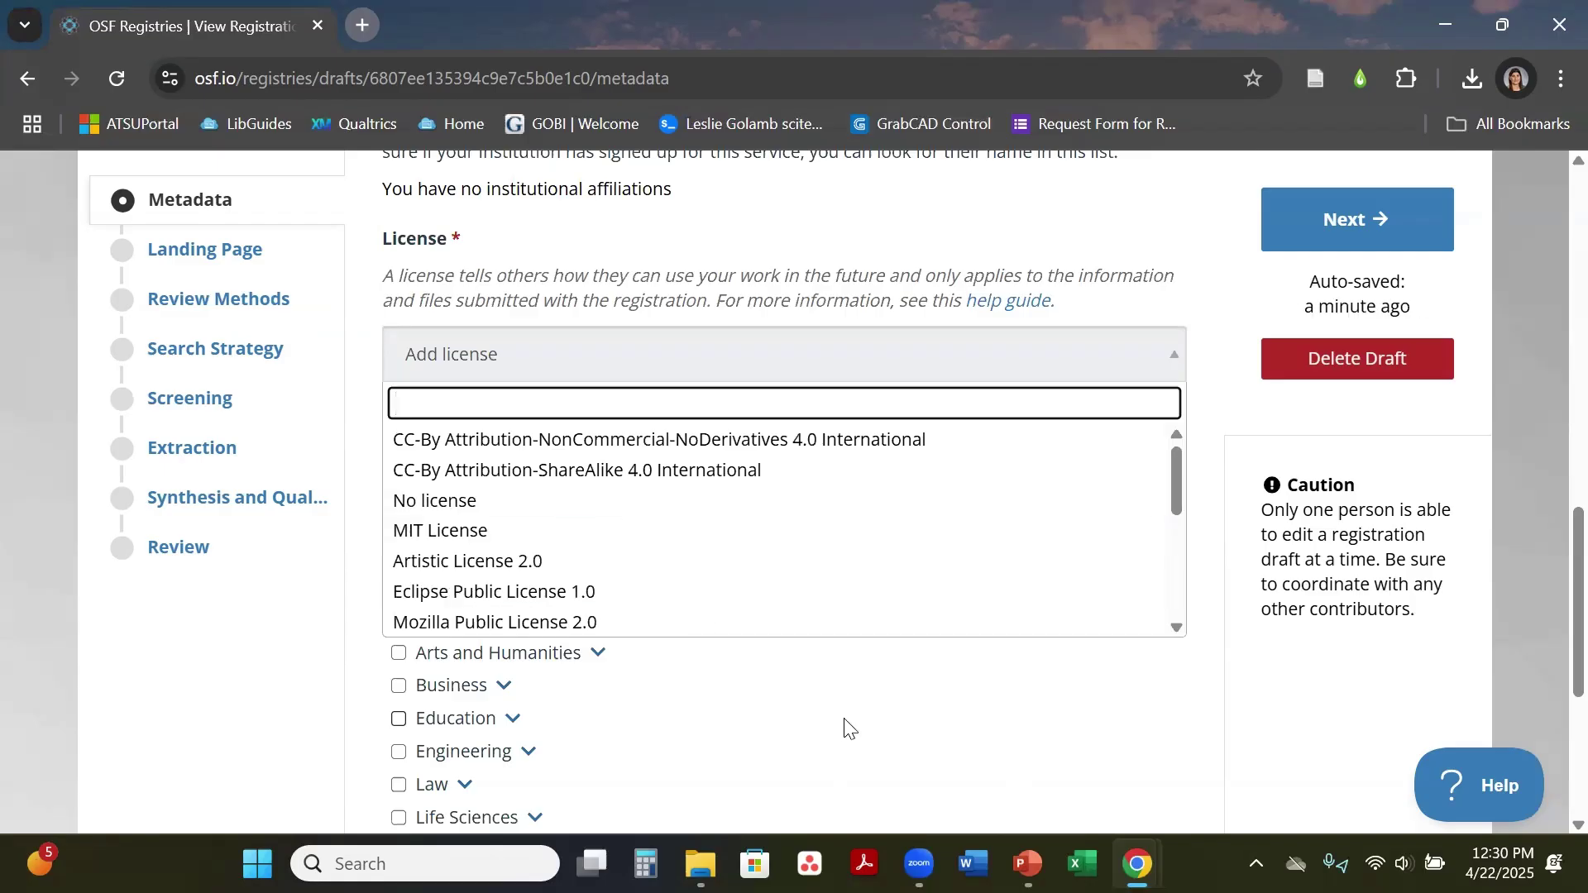
click(1331, 543)
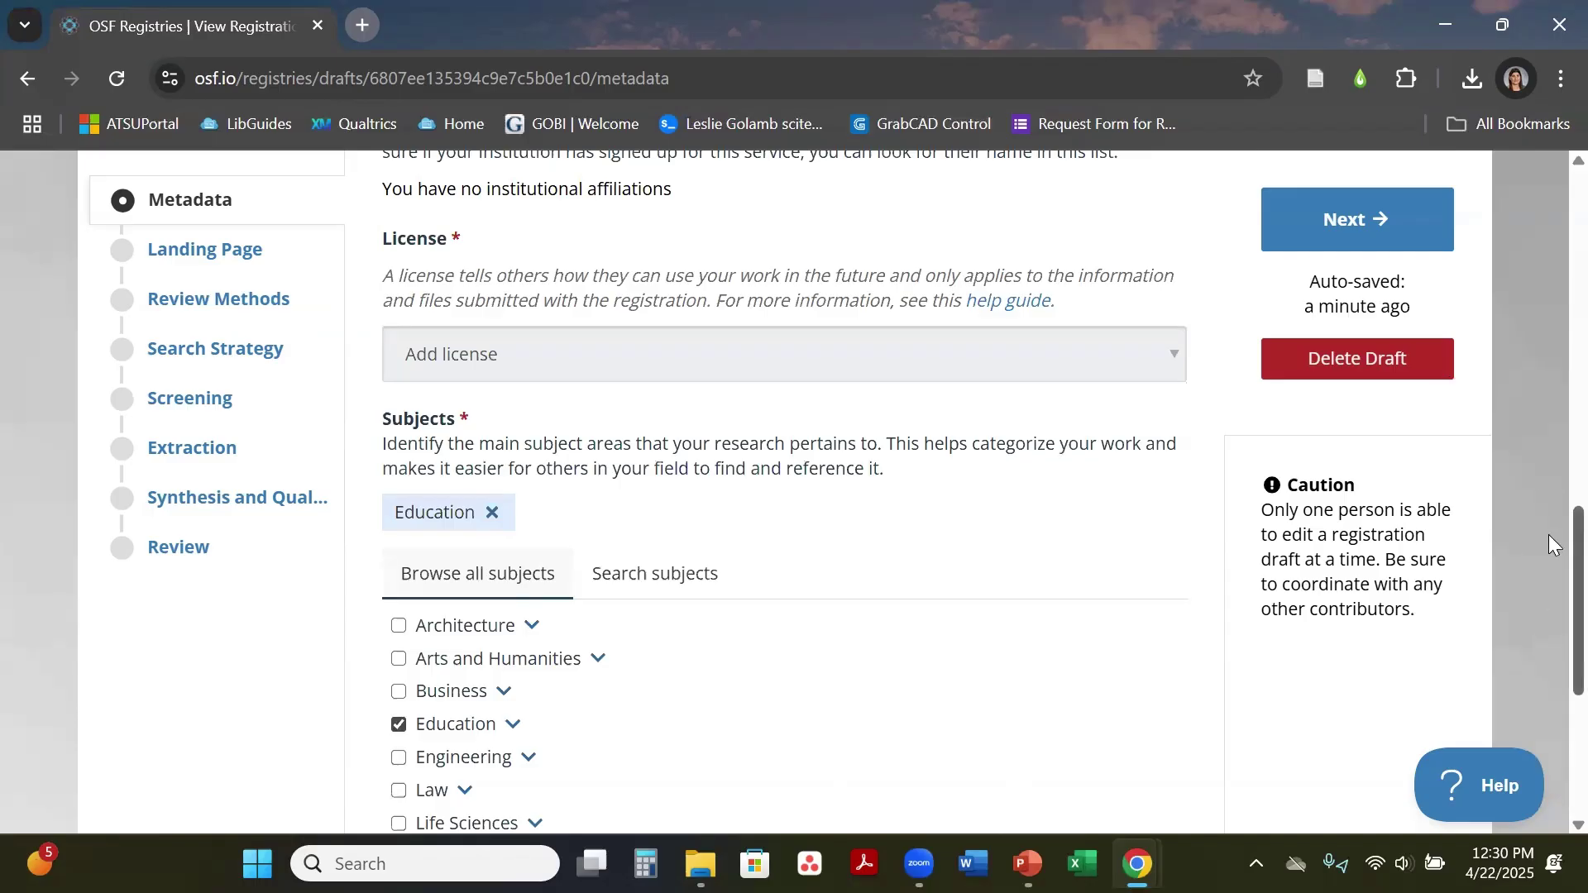
Step: Expand Education and uncheck it, leaving no subject selected
scroll(1548, 546, down, 1)
scroll(1549, 578, down, 4)
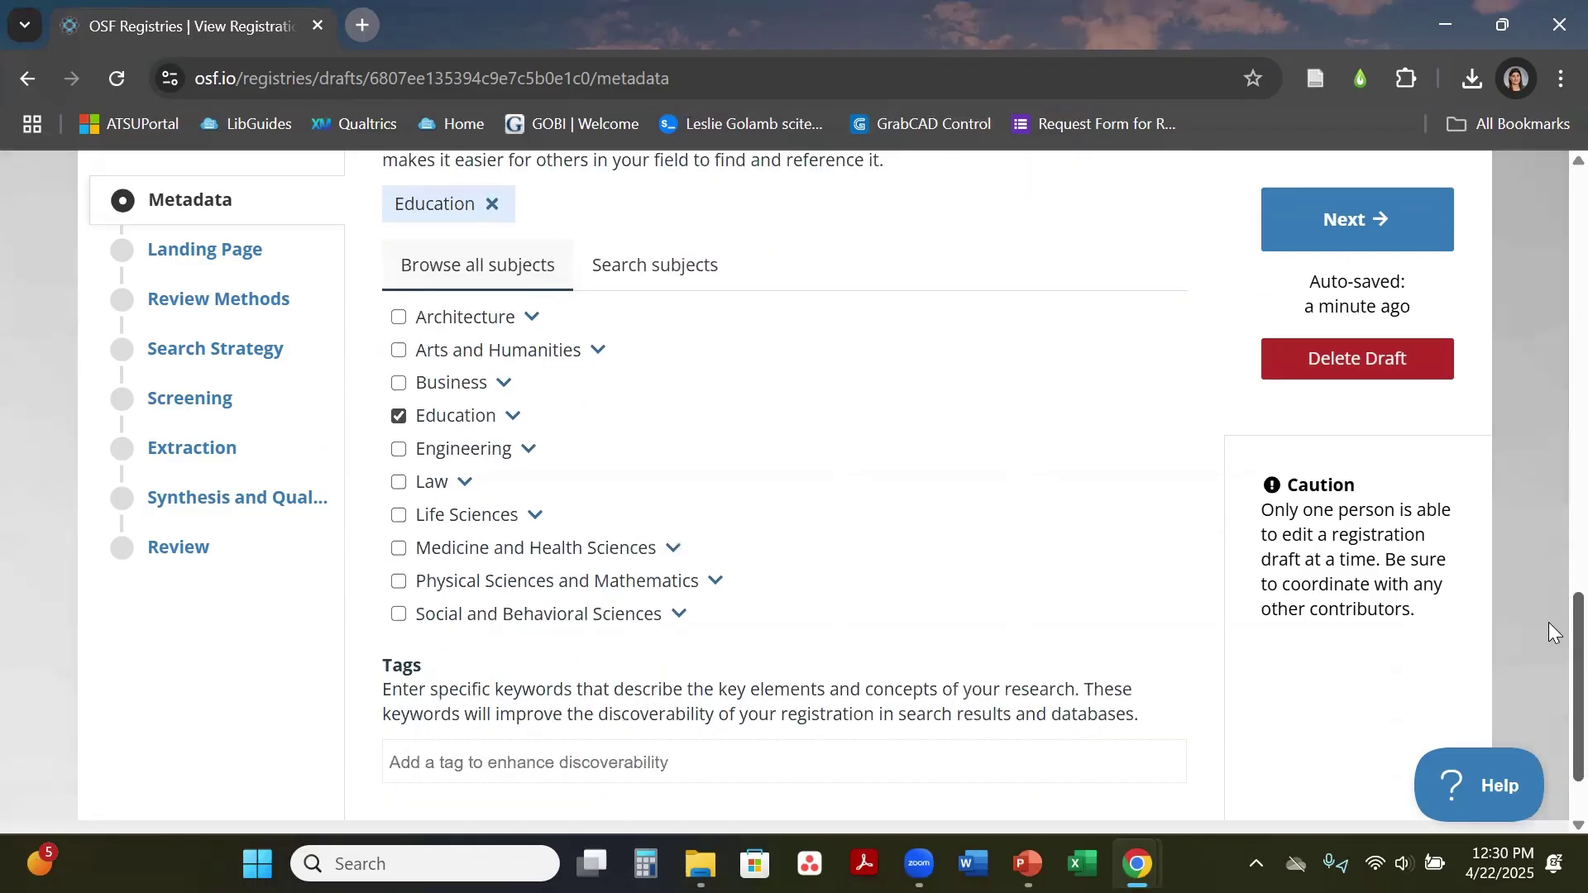
scroll(1549, 620, up, 1)
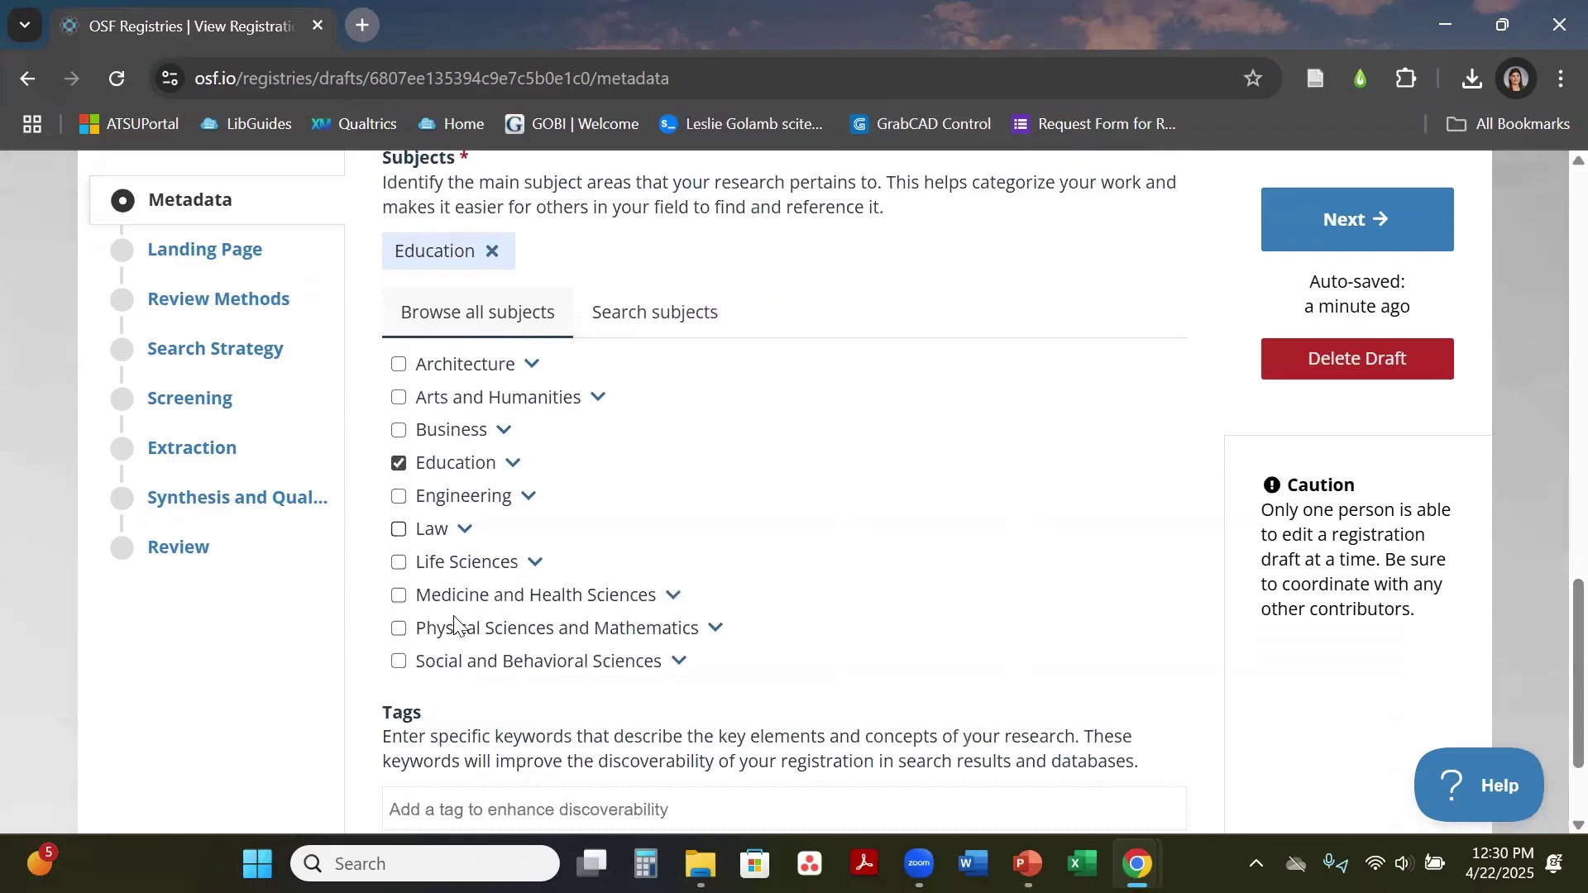
click(512, 463)
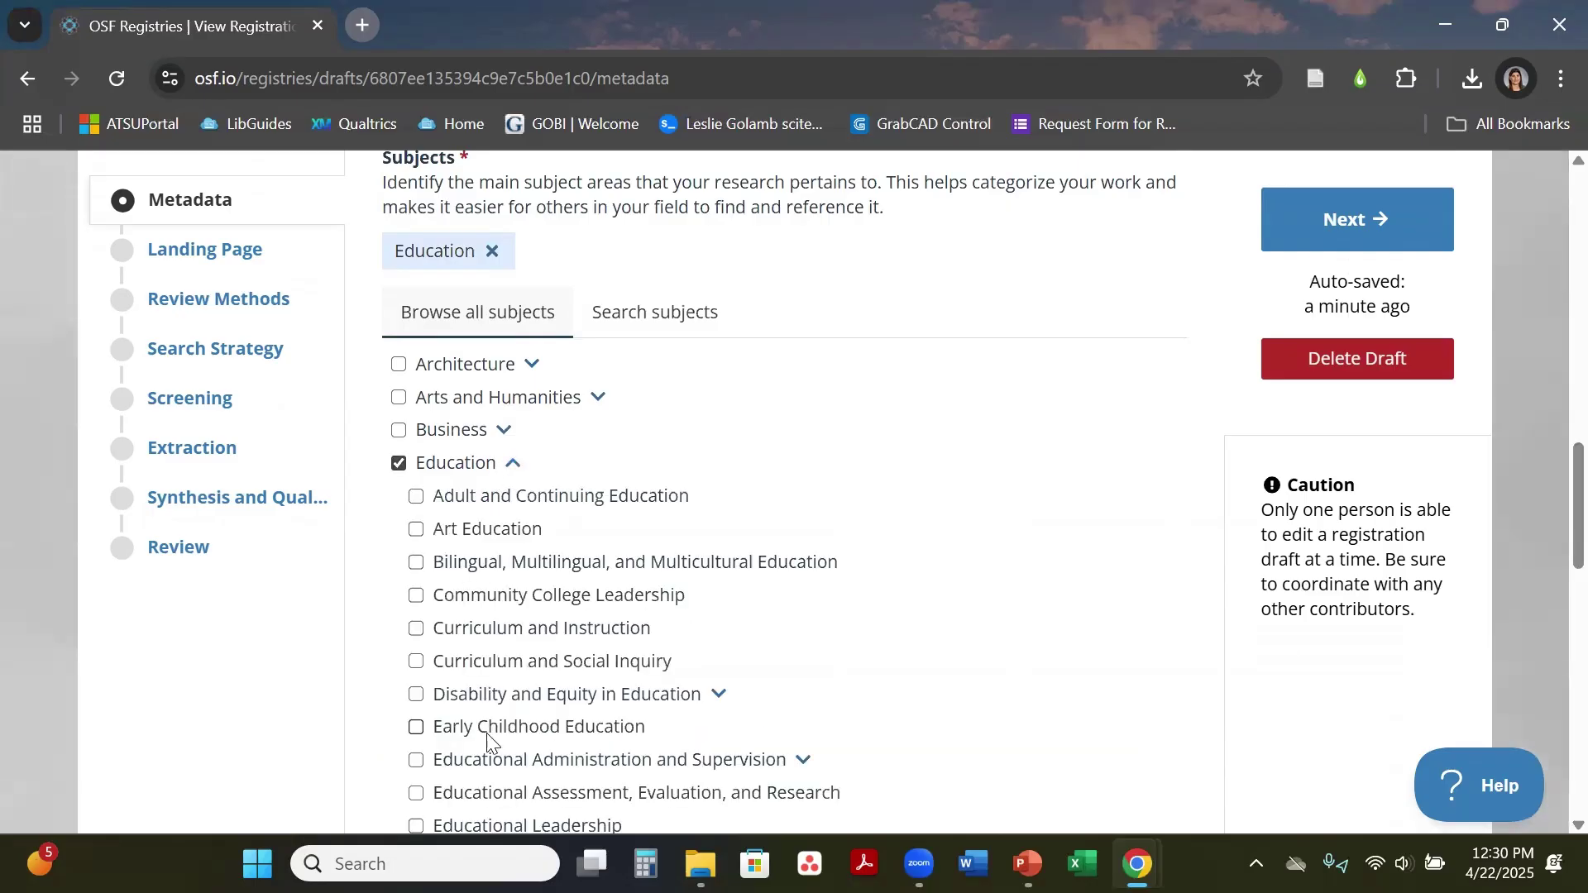
click(503, 473)
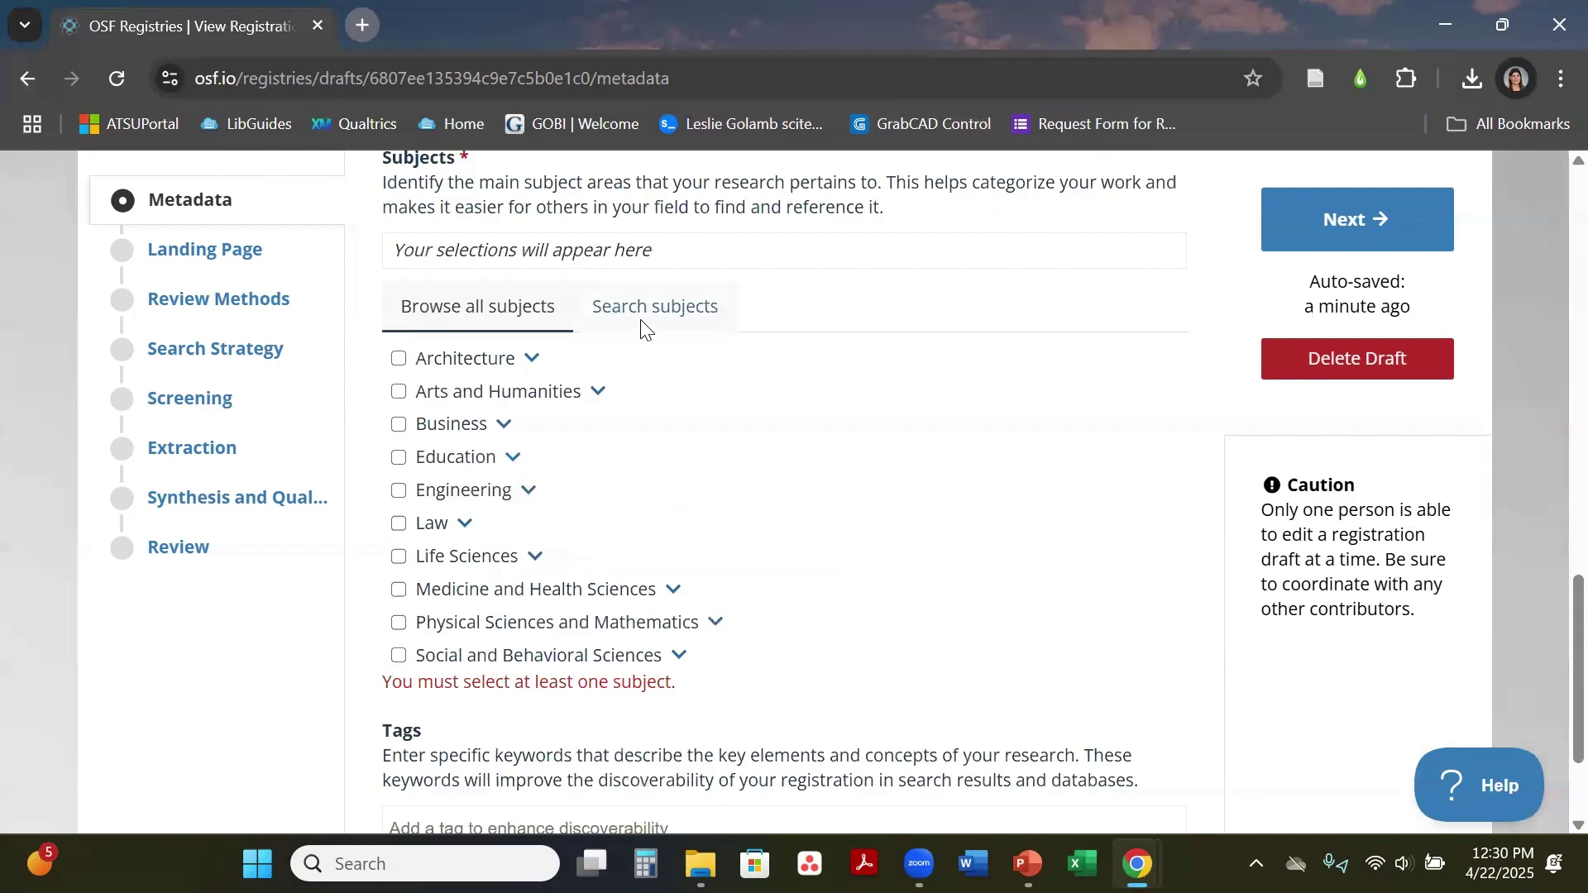
Step: Switch to Search subjects and back to Browse all subjects, then click into Tags
click(648, 309)
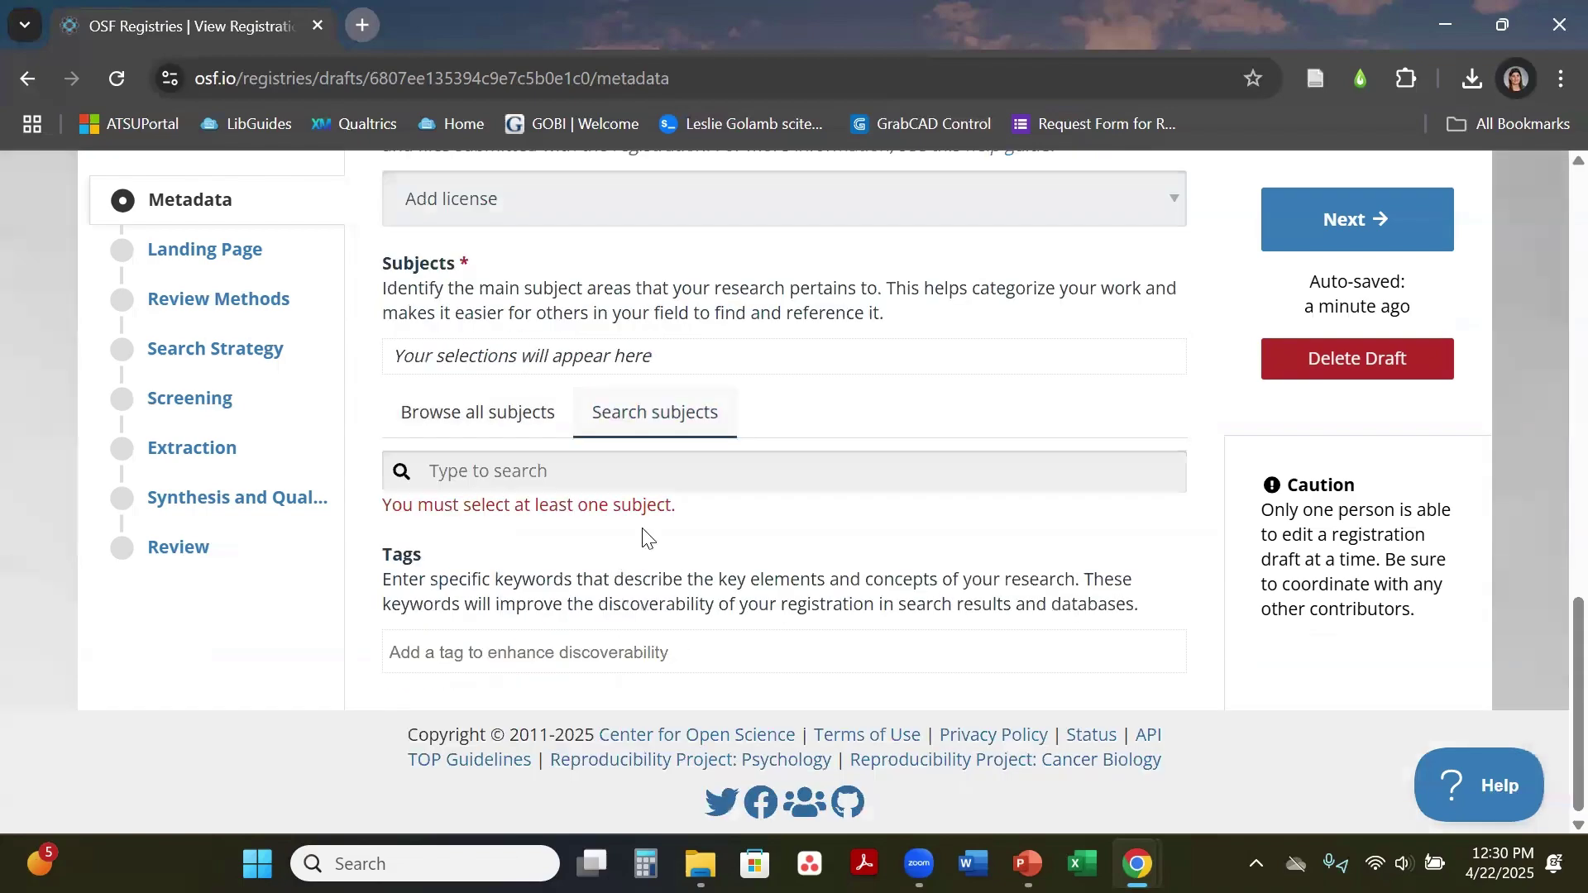
click(554, 478)
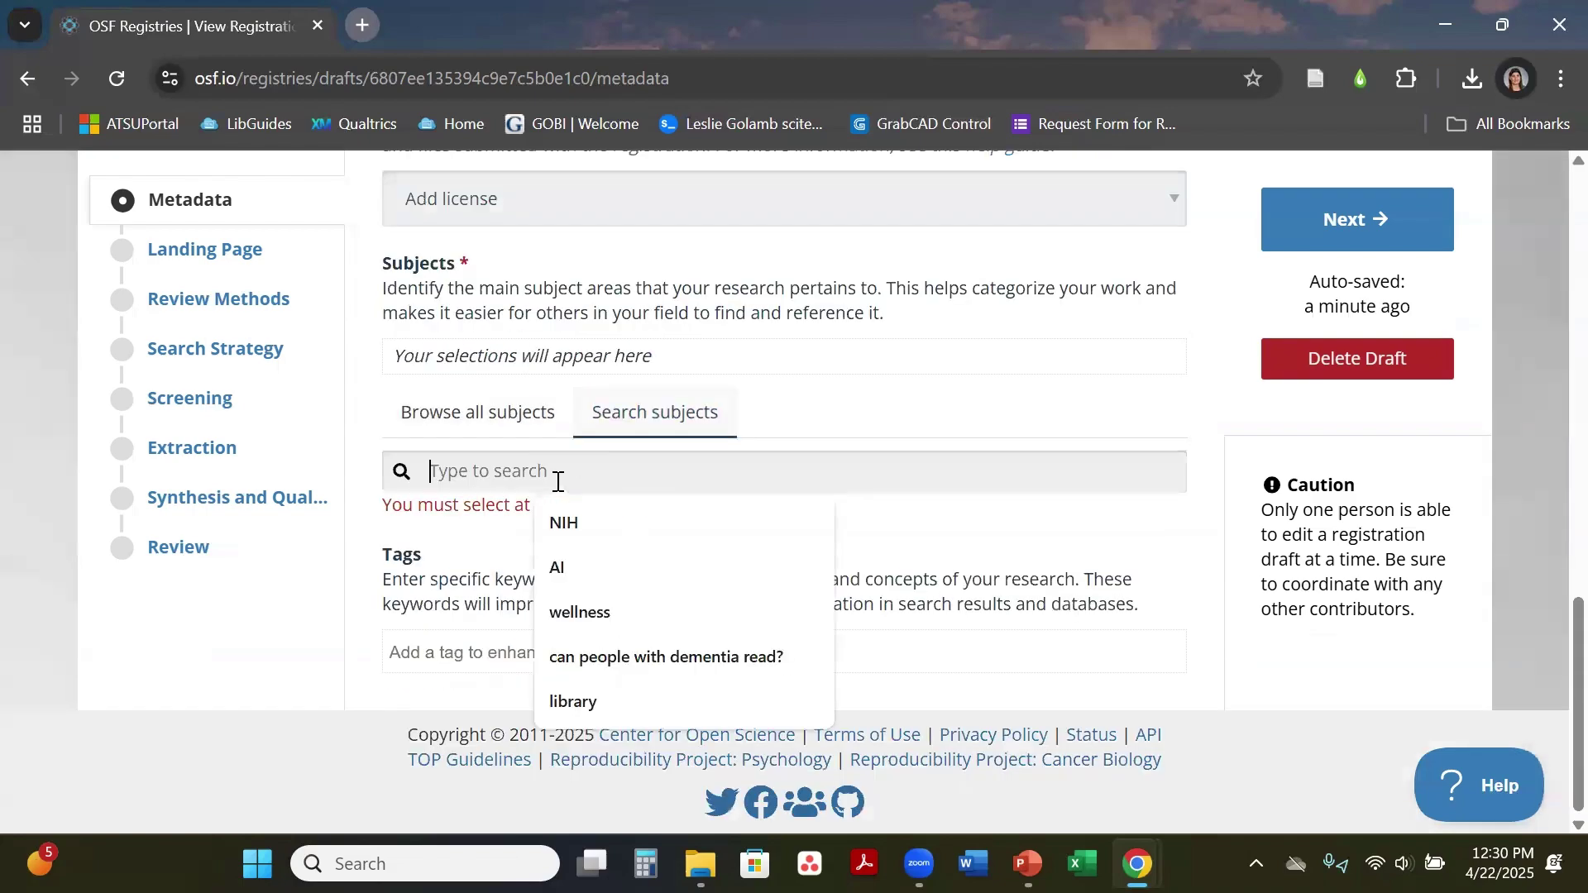
click(505, 423)
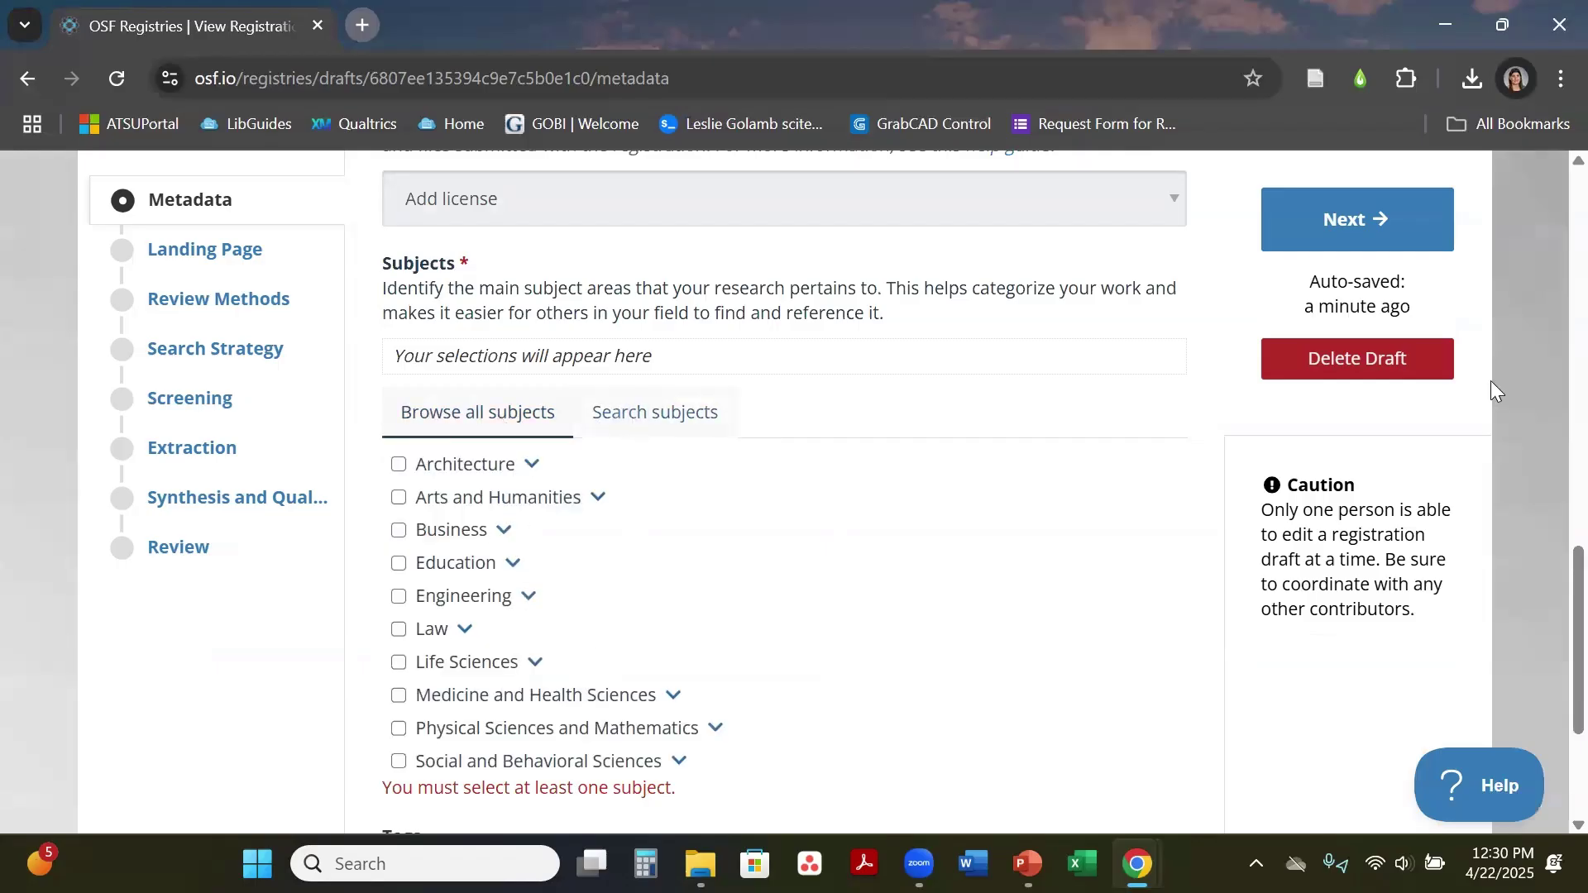
scroll(1549, 579, down, 3)
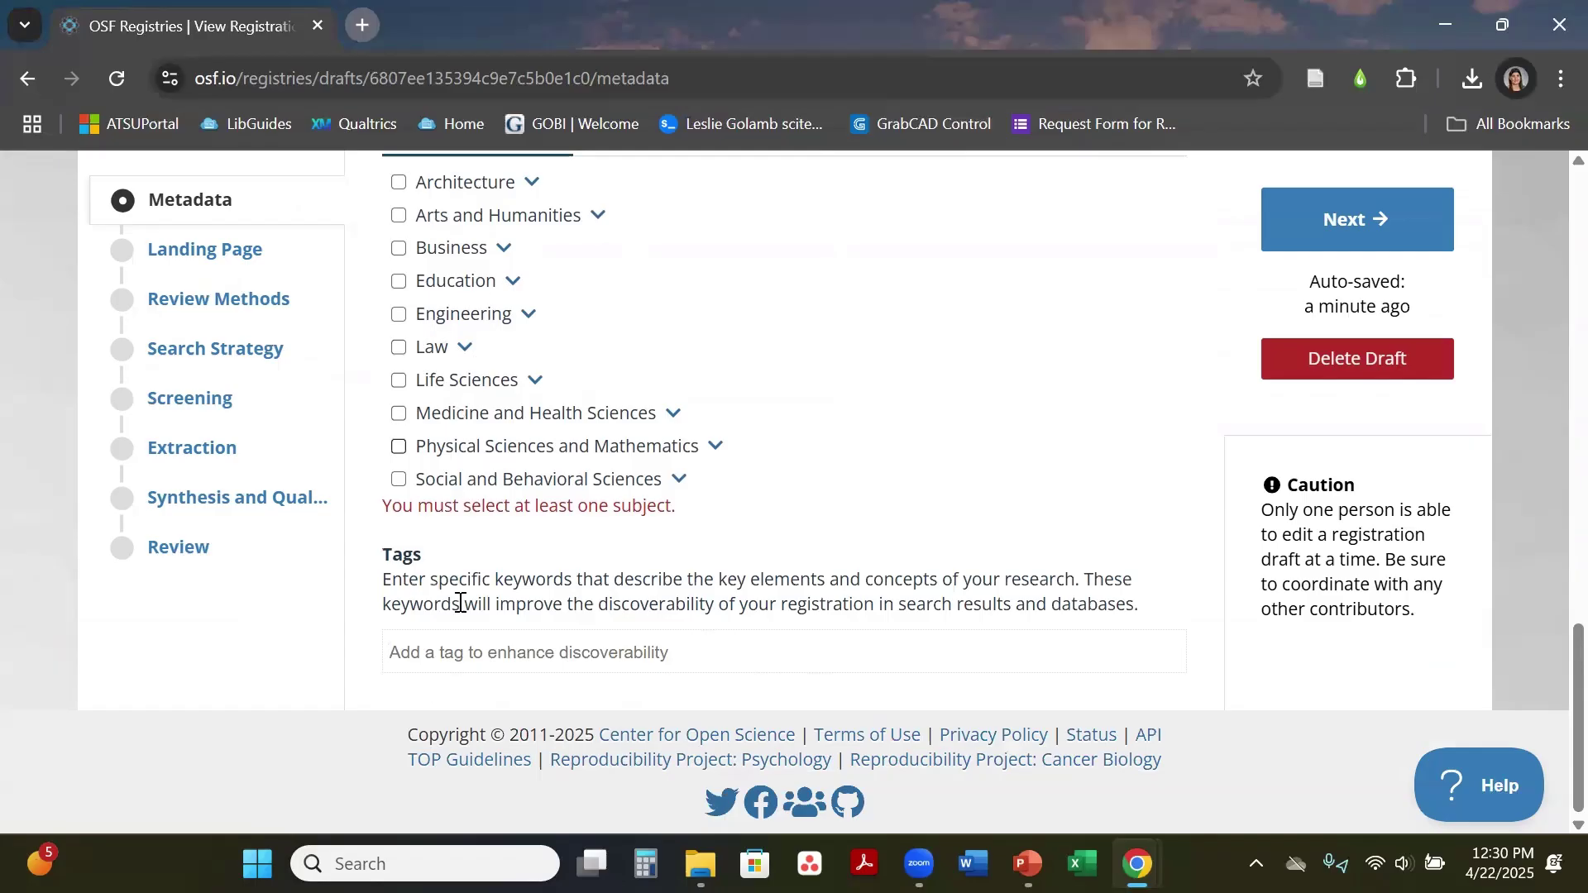
click(612, 668)
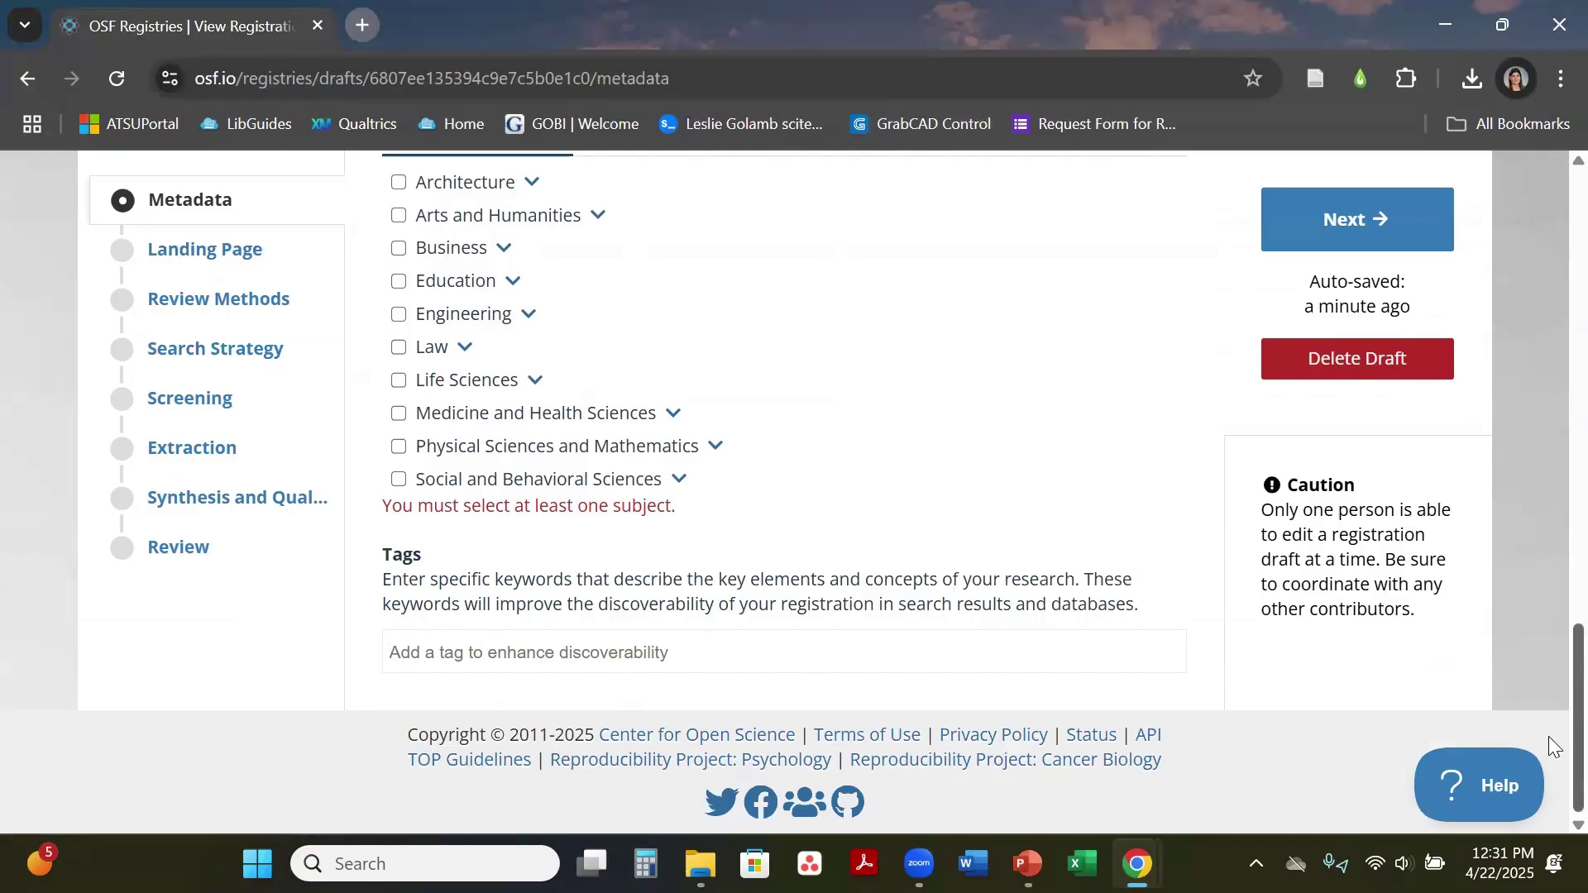
scroll(1548, 662, up, 10)
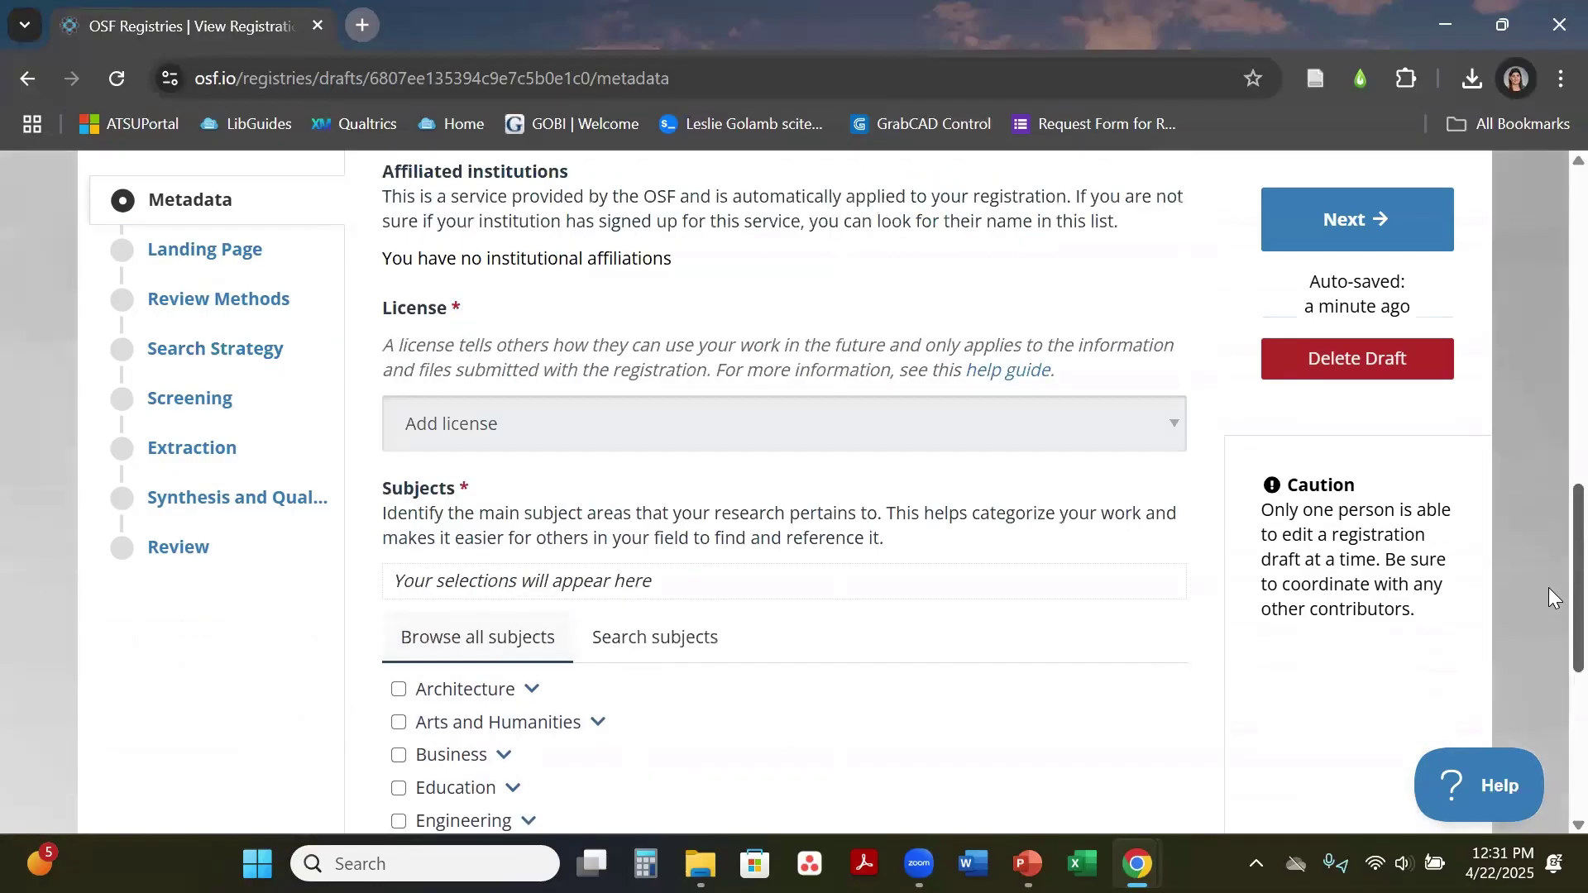
scroll(1549, 372, up, 8)
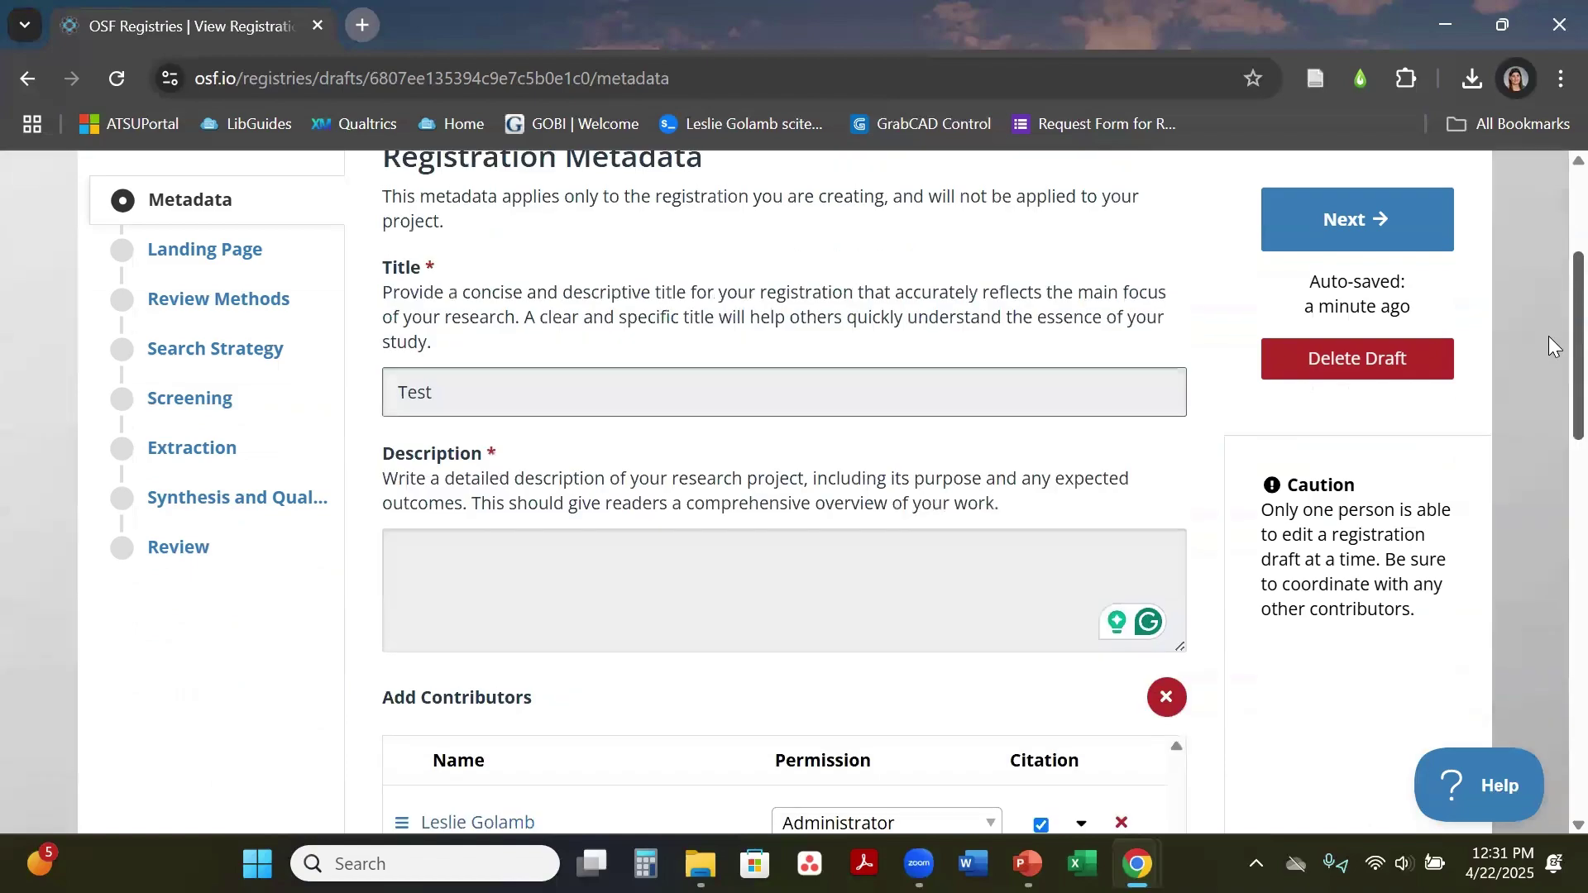
scroll(1549, 281, up, 1)
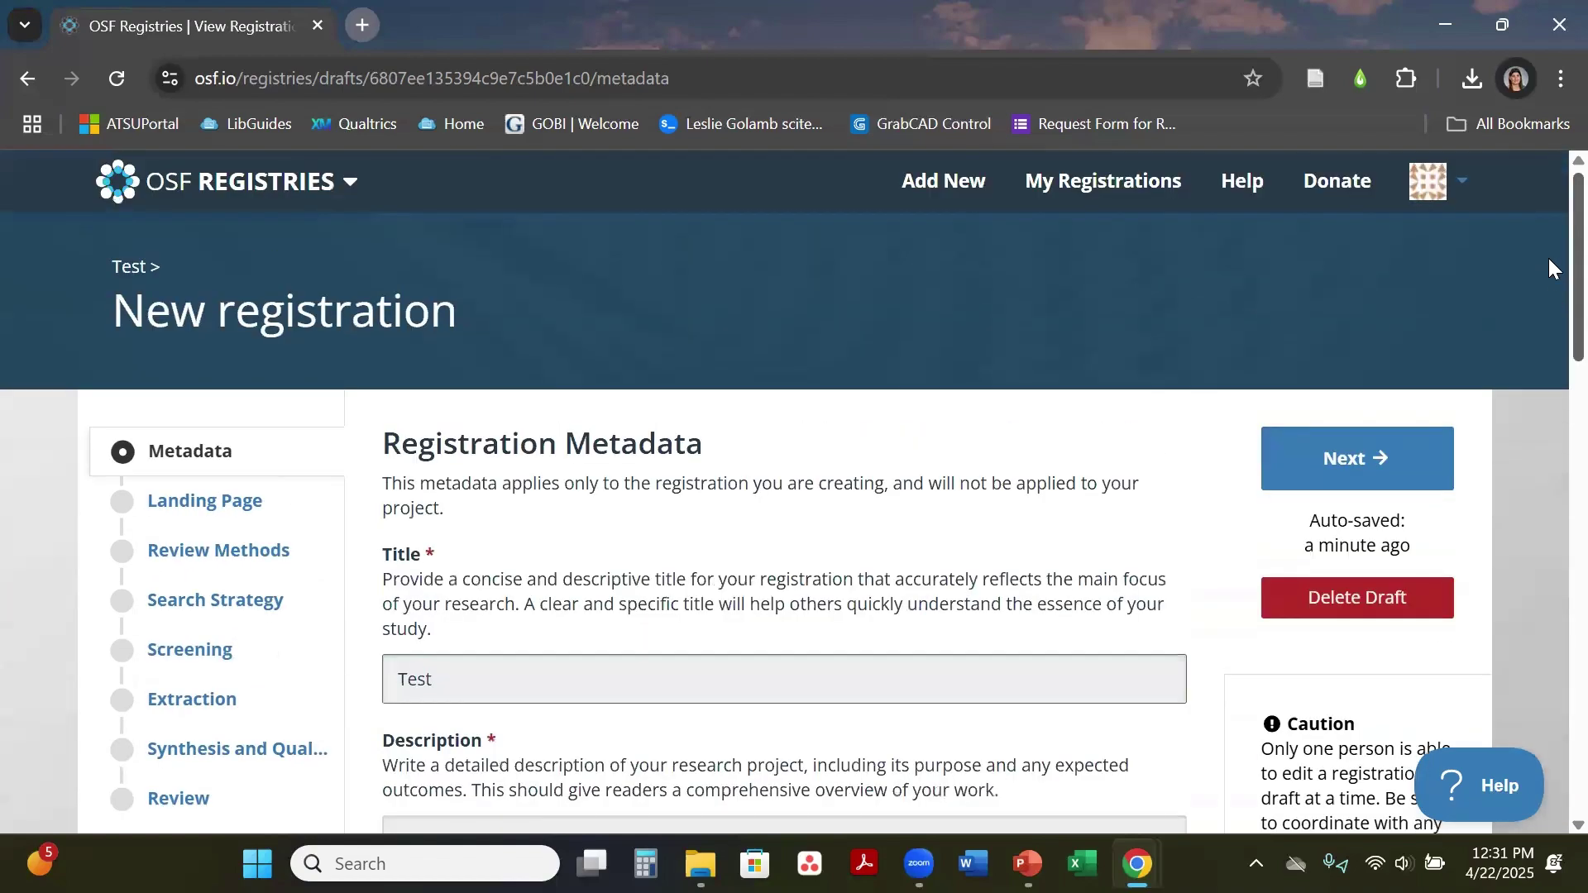
scroll(1548, 285, down, 1)
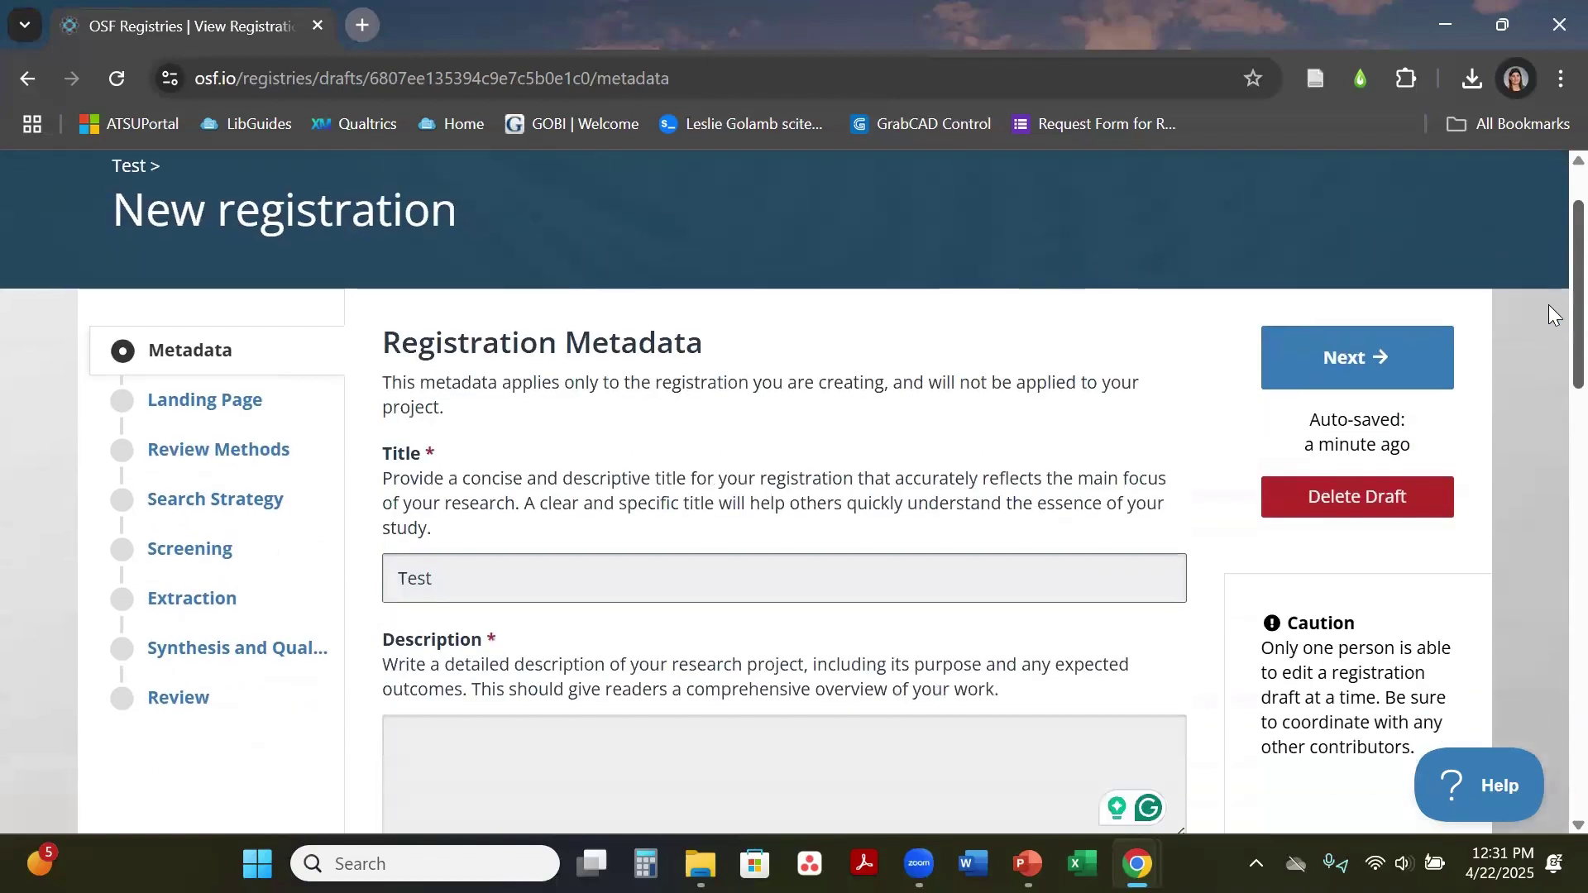
scroll(1548, 418, down, 10)
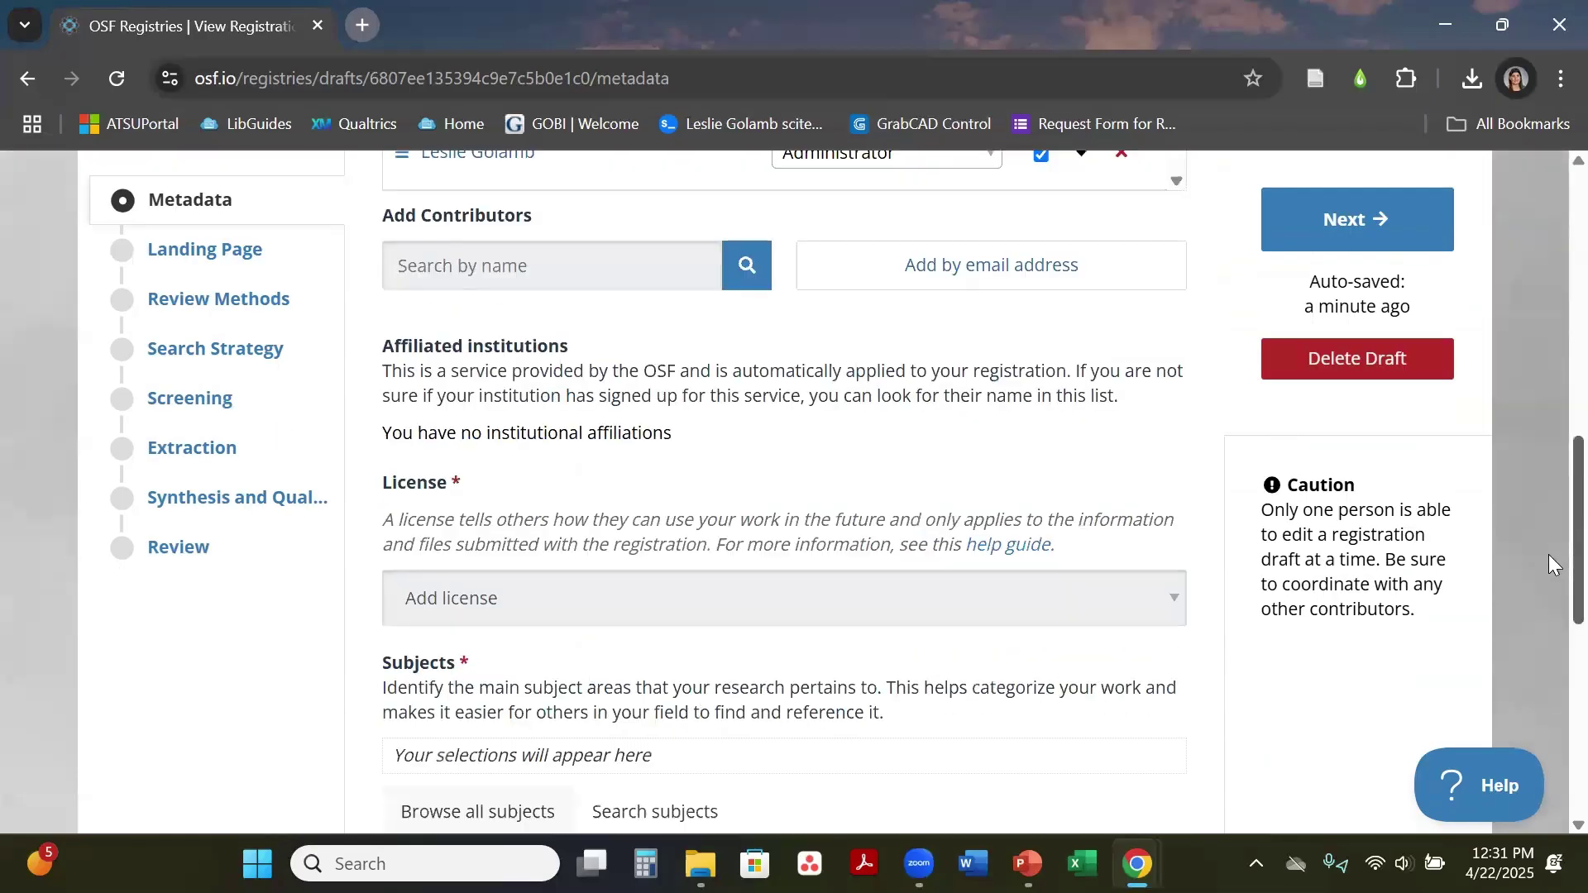
scroll(1548, 582, down, 5)
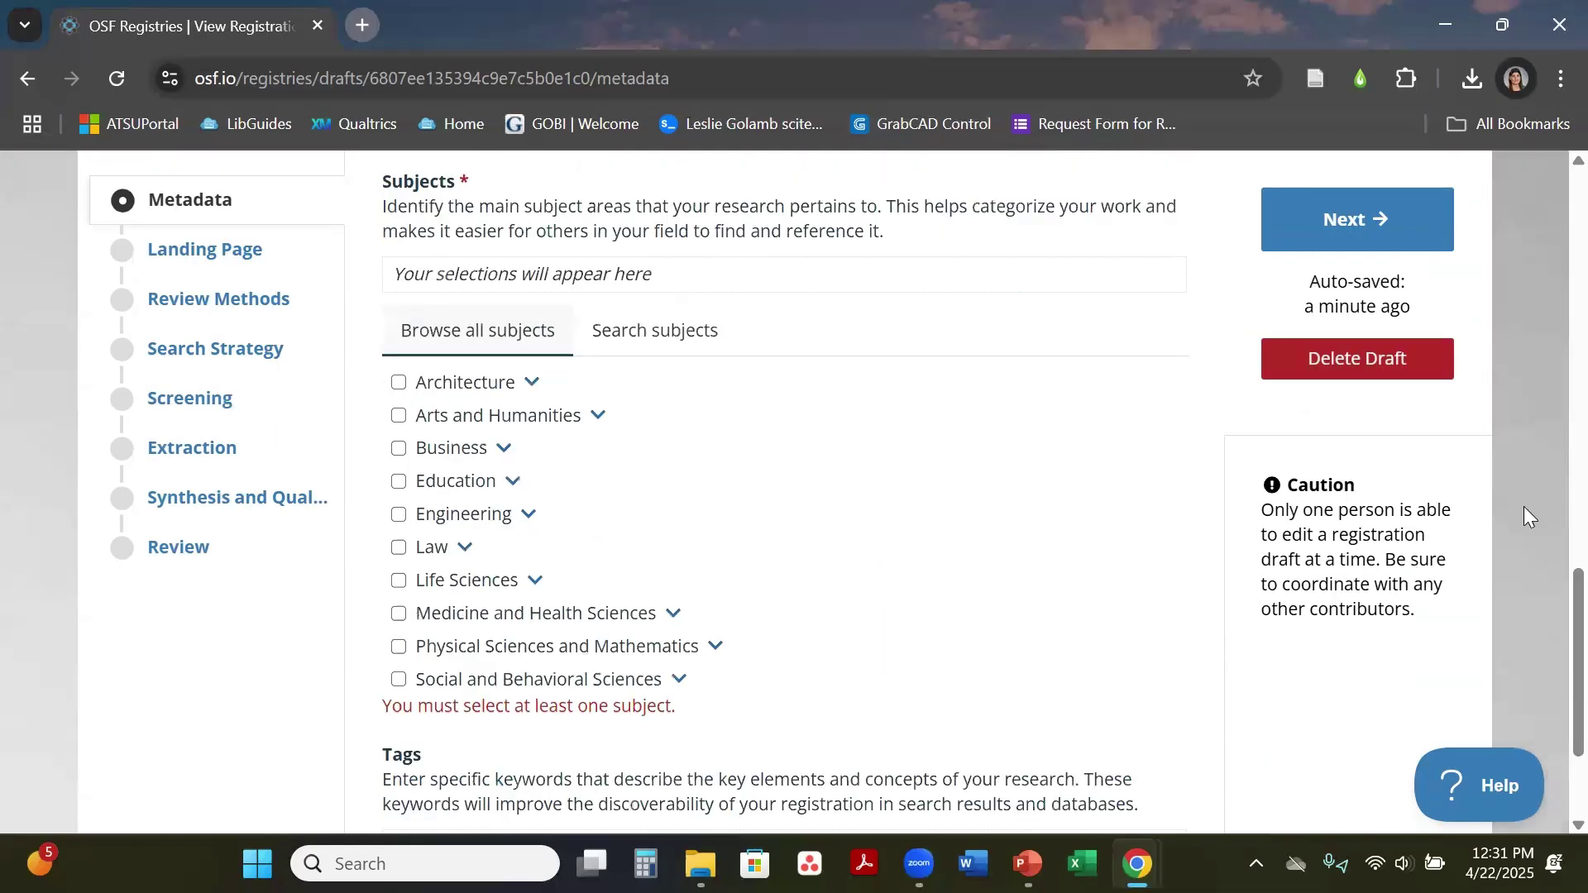
scroll(1548, 593, down, 3)
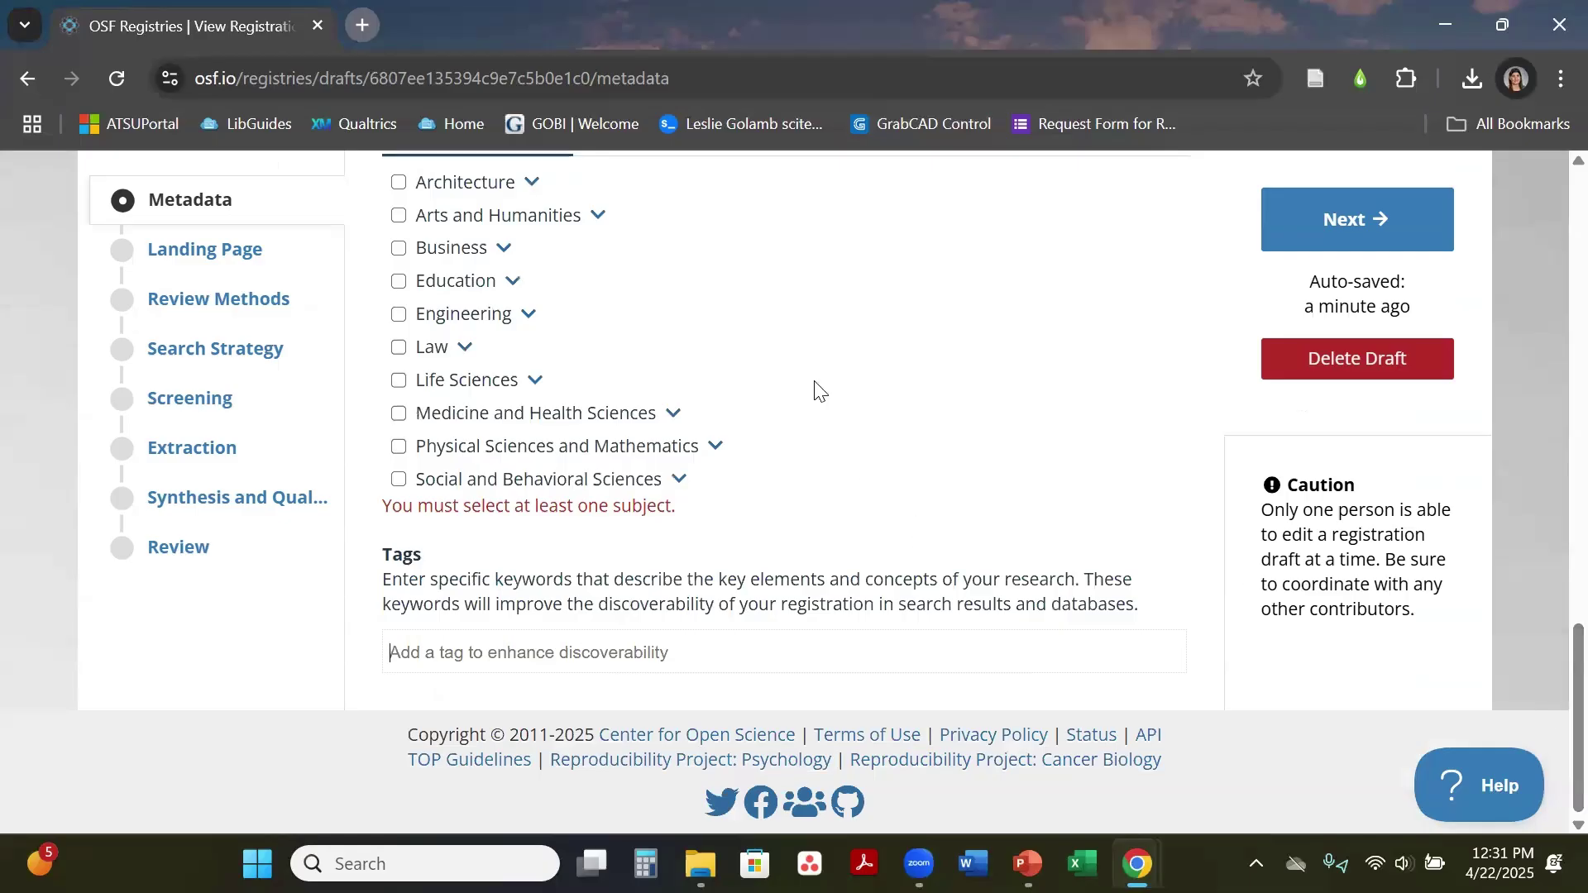
Step: Open the Landing Page step and read its Intended use and Citation text
click(222, 255)
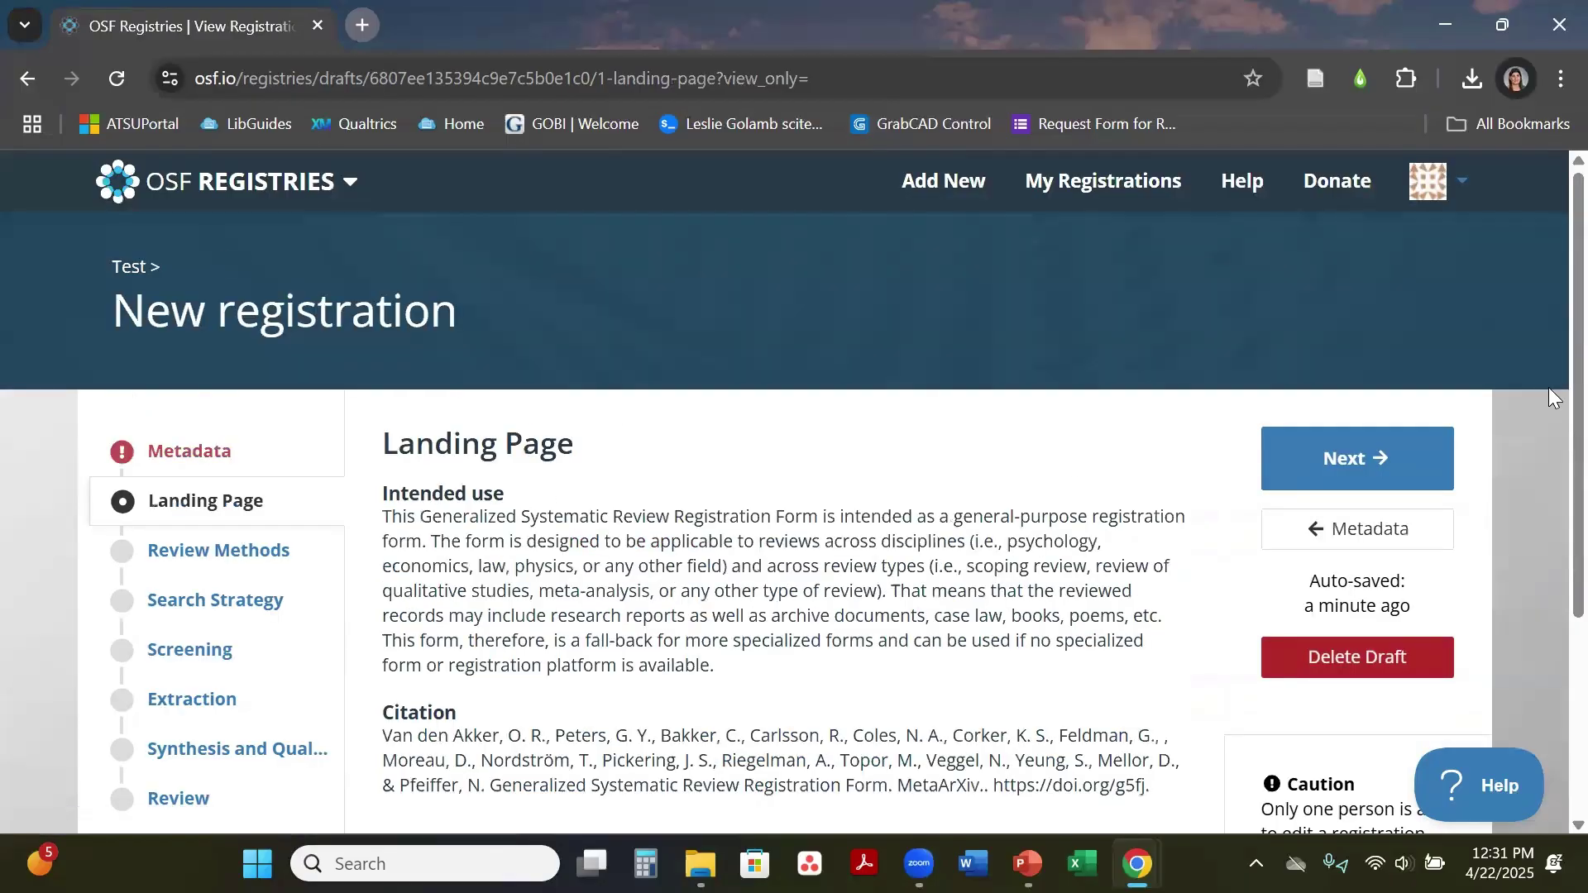
scroll(1548, 413, down, 3)
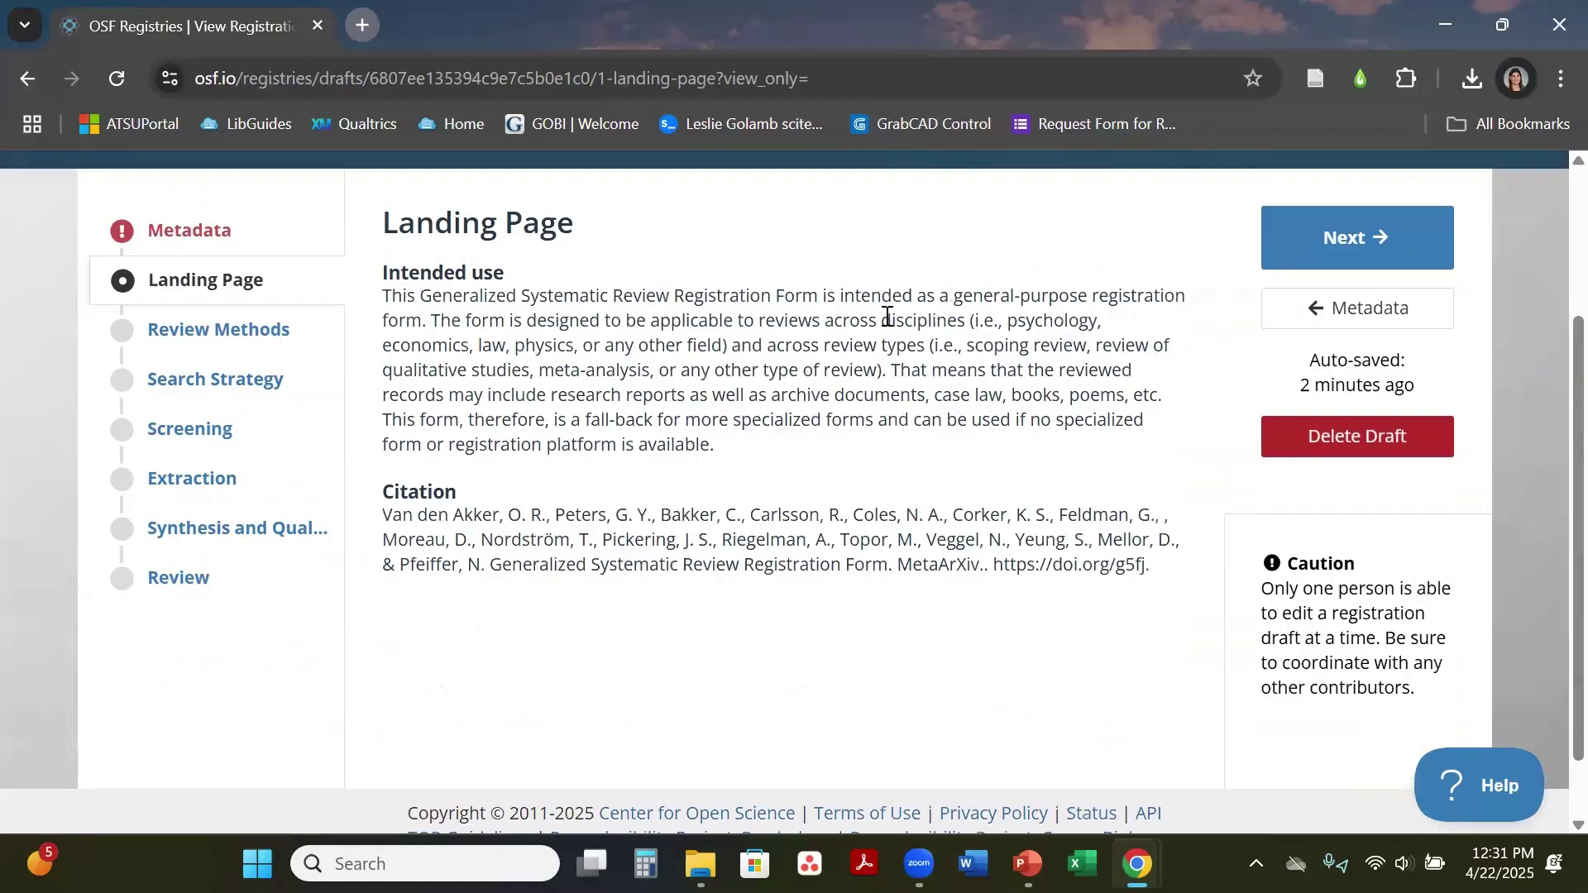
Step: Open Review Methods and click into the Type of review answer field
click(260, 347)
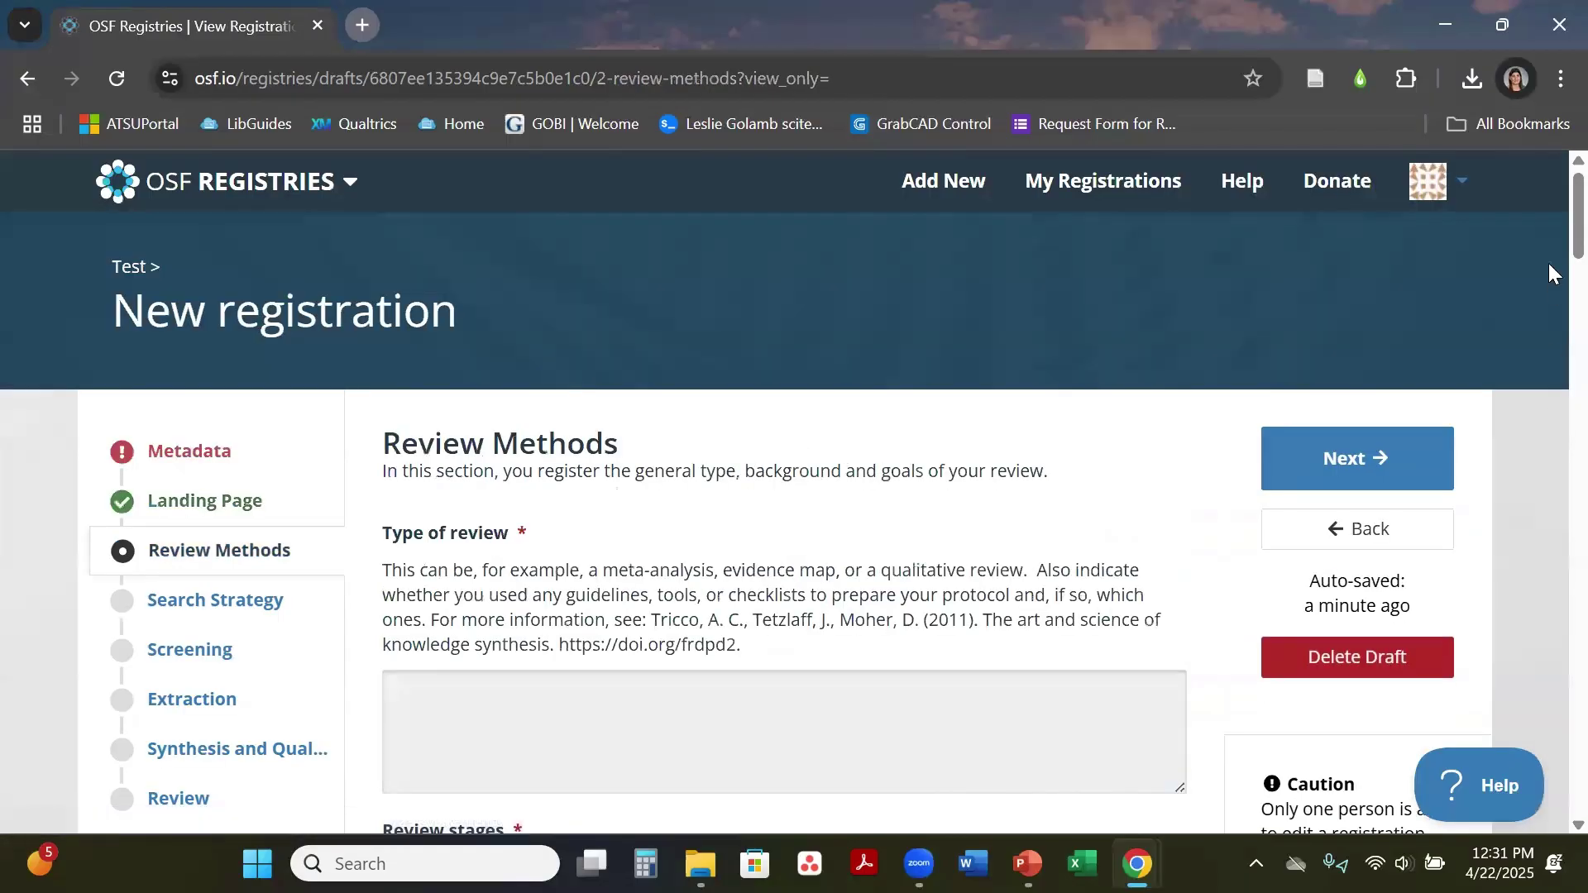
scroll(1548, 232, down, 3)
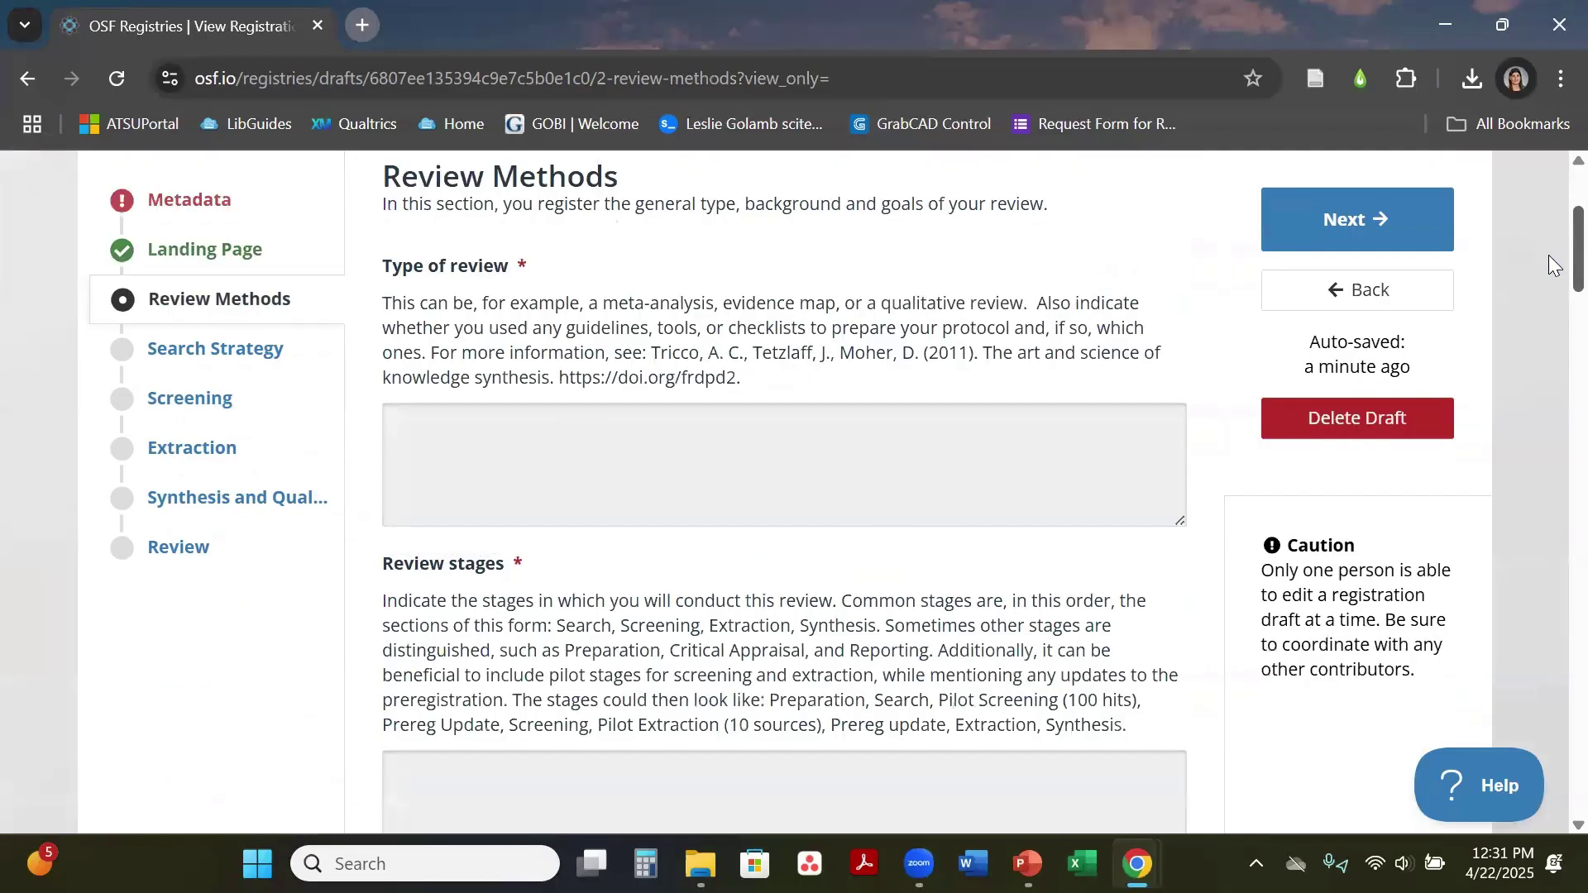
scroll(1548, 255, down, 1)
drag(705, 314, 751, 308)
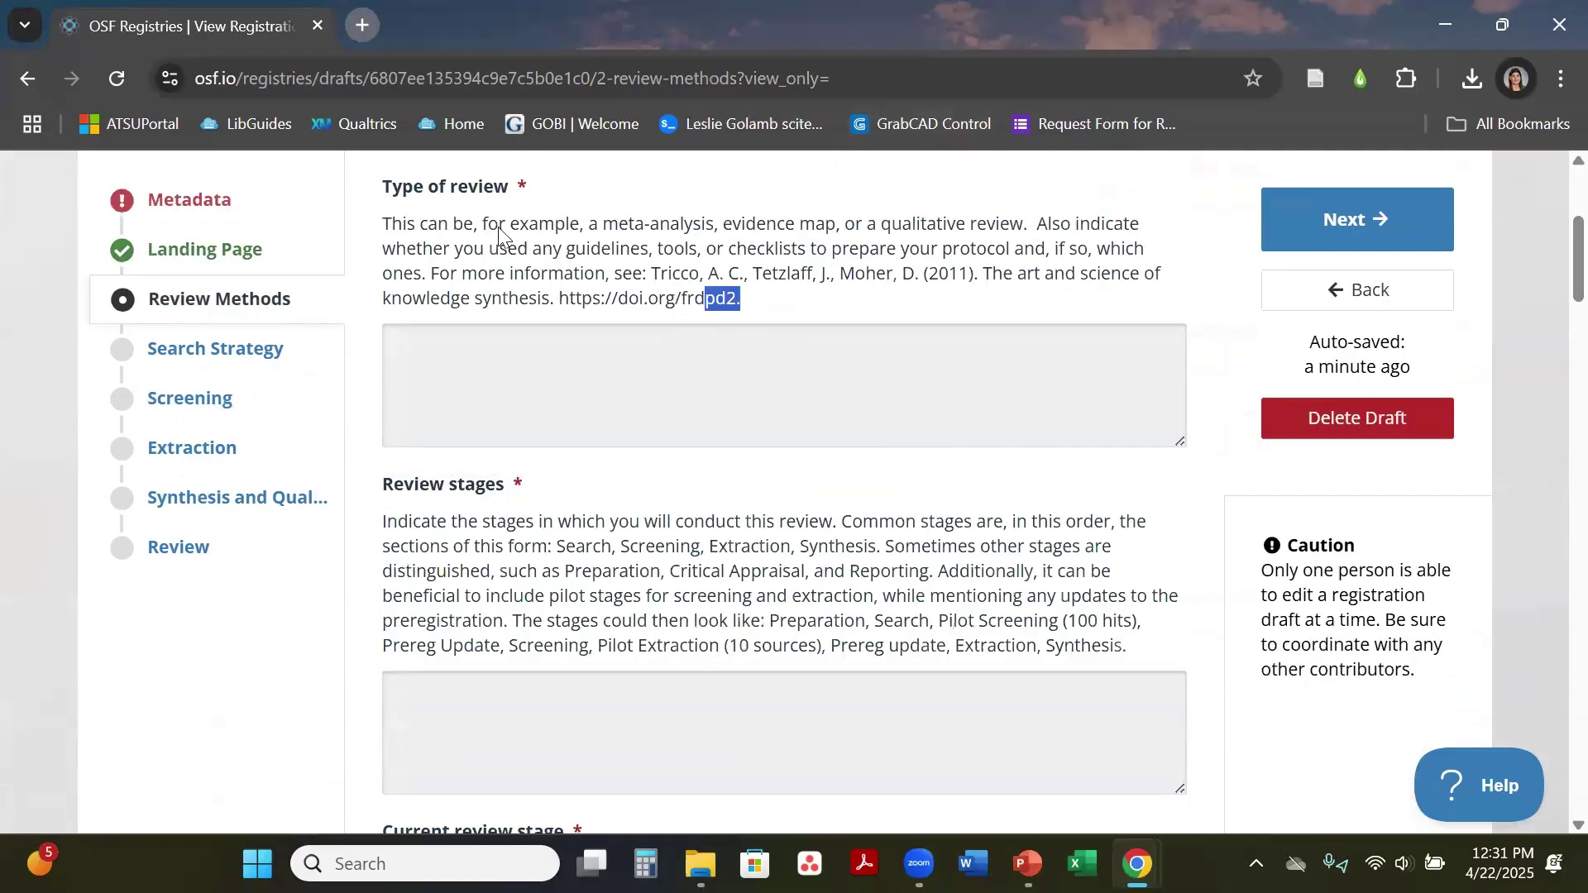
drag(501, 236, 377, 219)
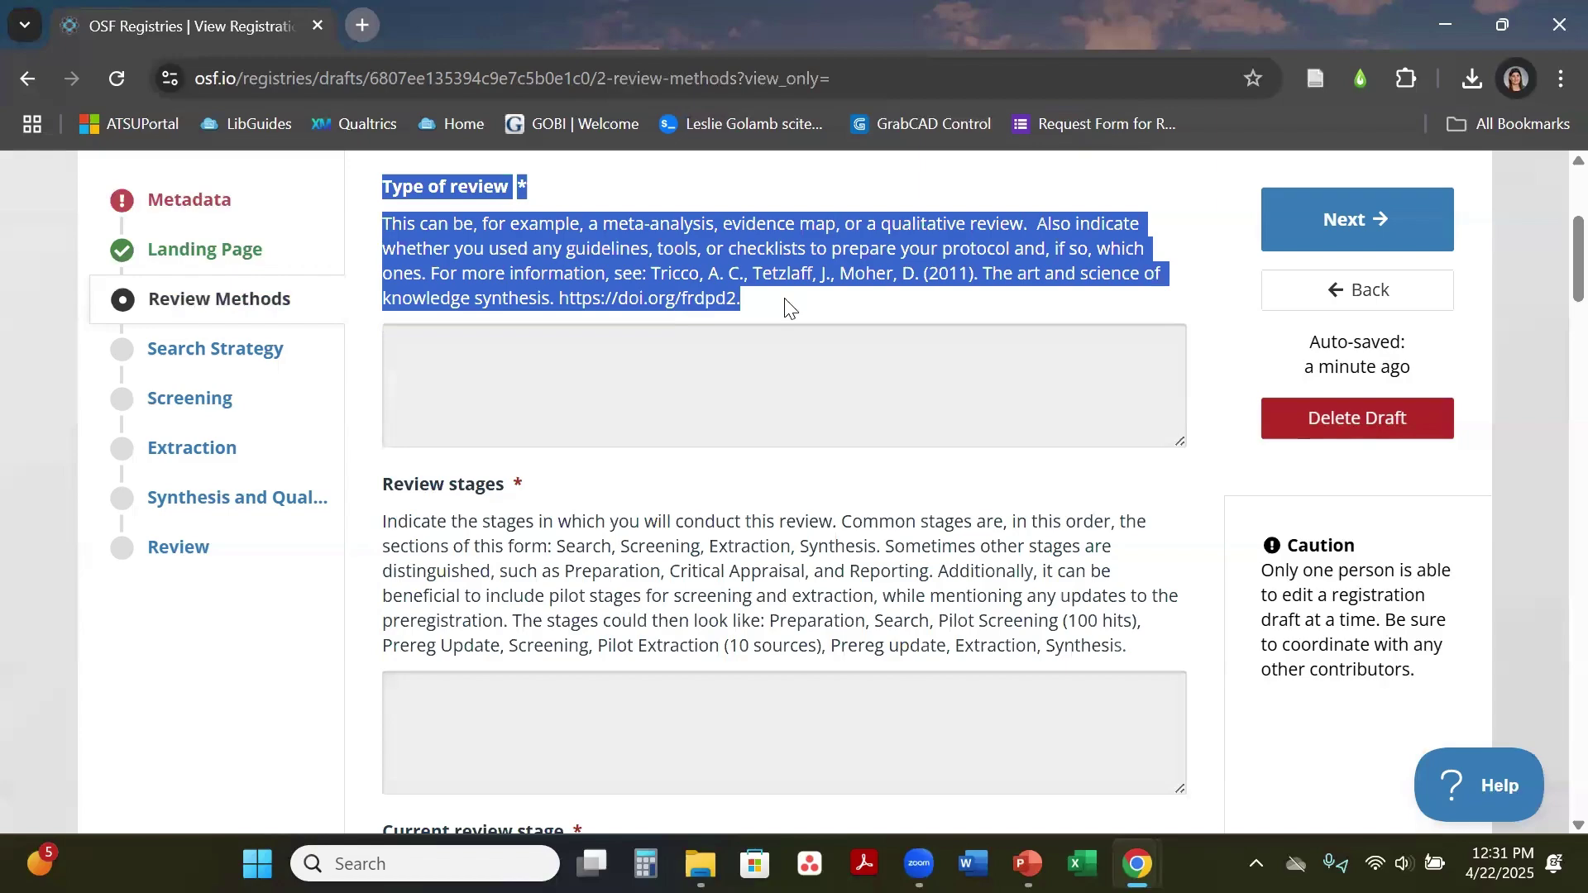
click(787, 347)
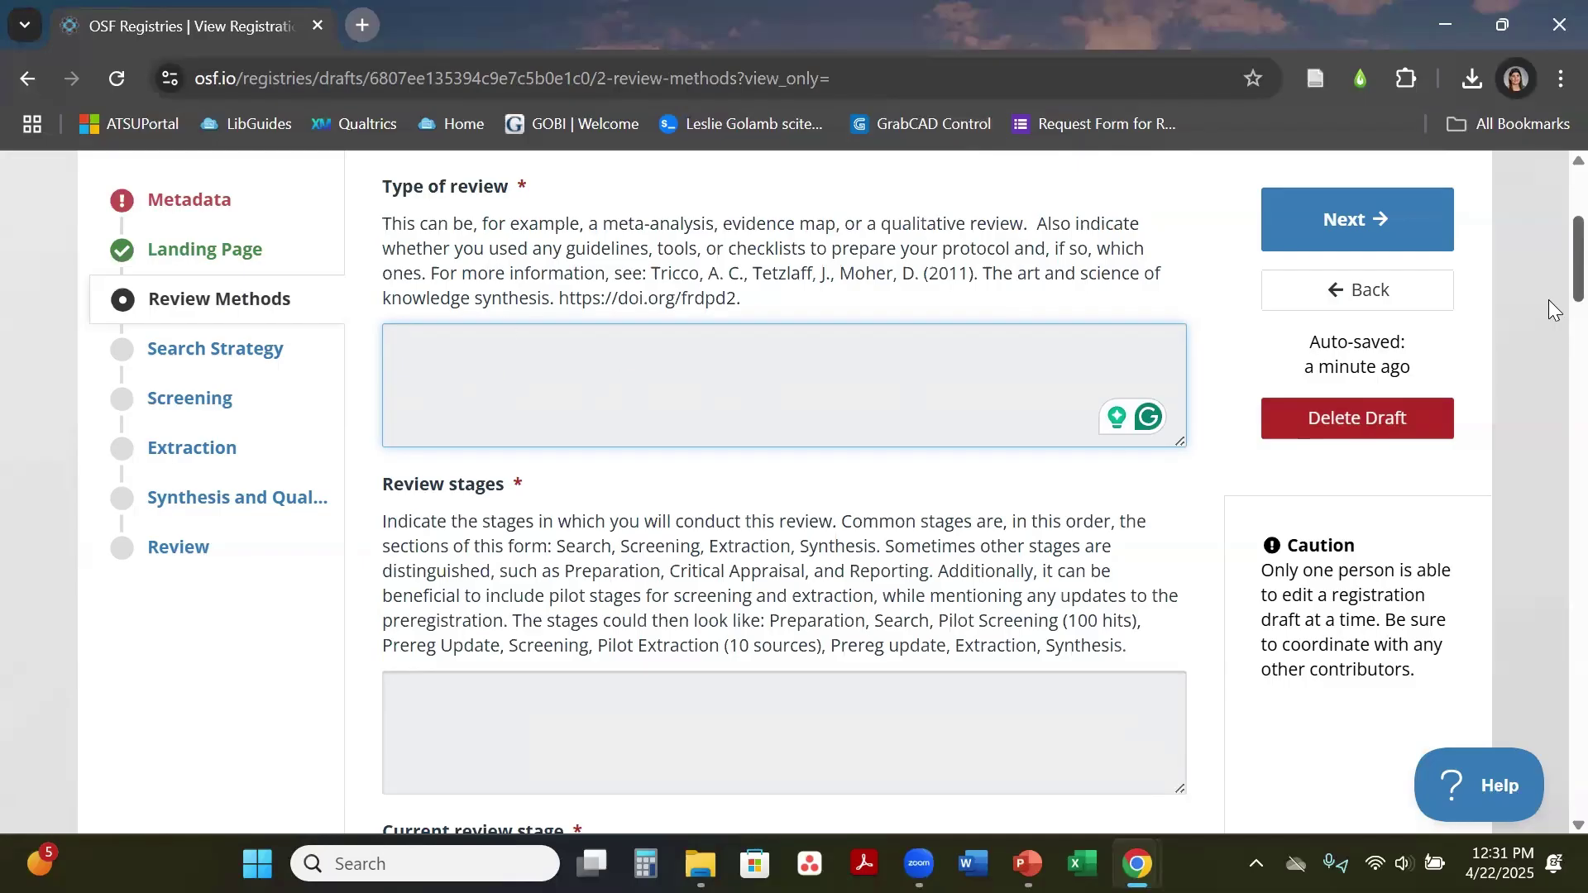
Step: Click into the review software field and continue down to Overlapping authorships
scroll(1548, 315, down, 15)
scroll(1548, 419, down, 10)
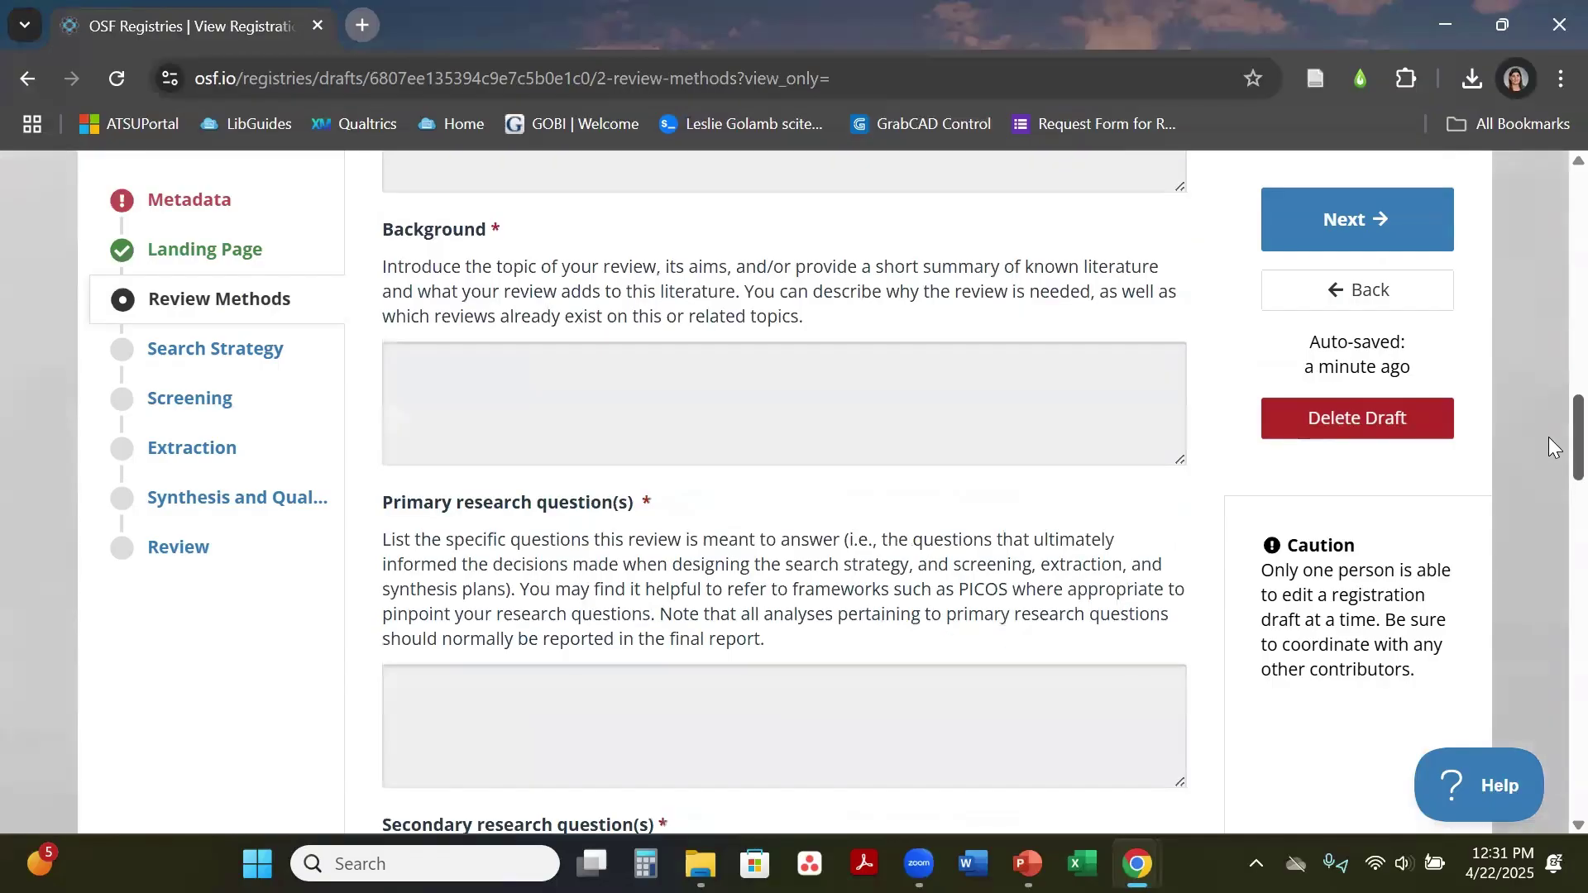
scroll(1552, 572, down, 16)
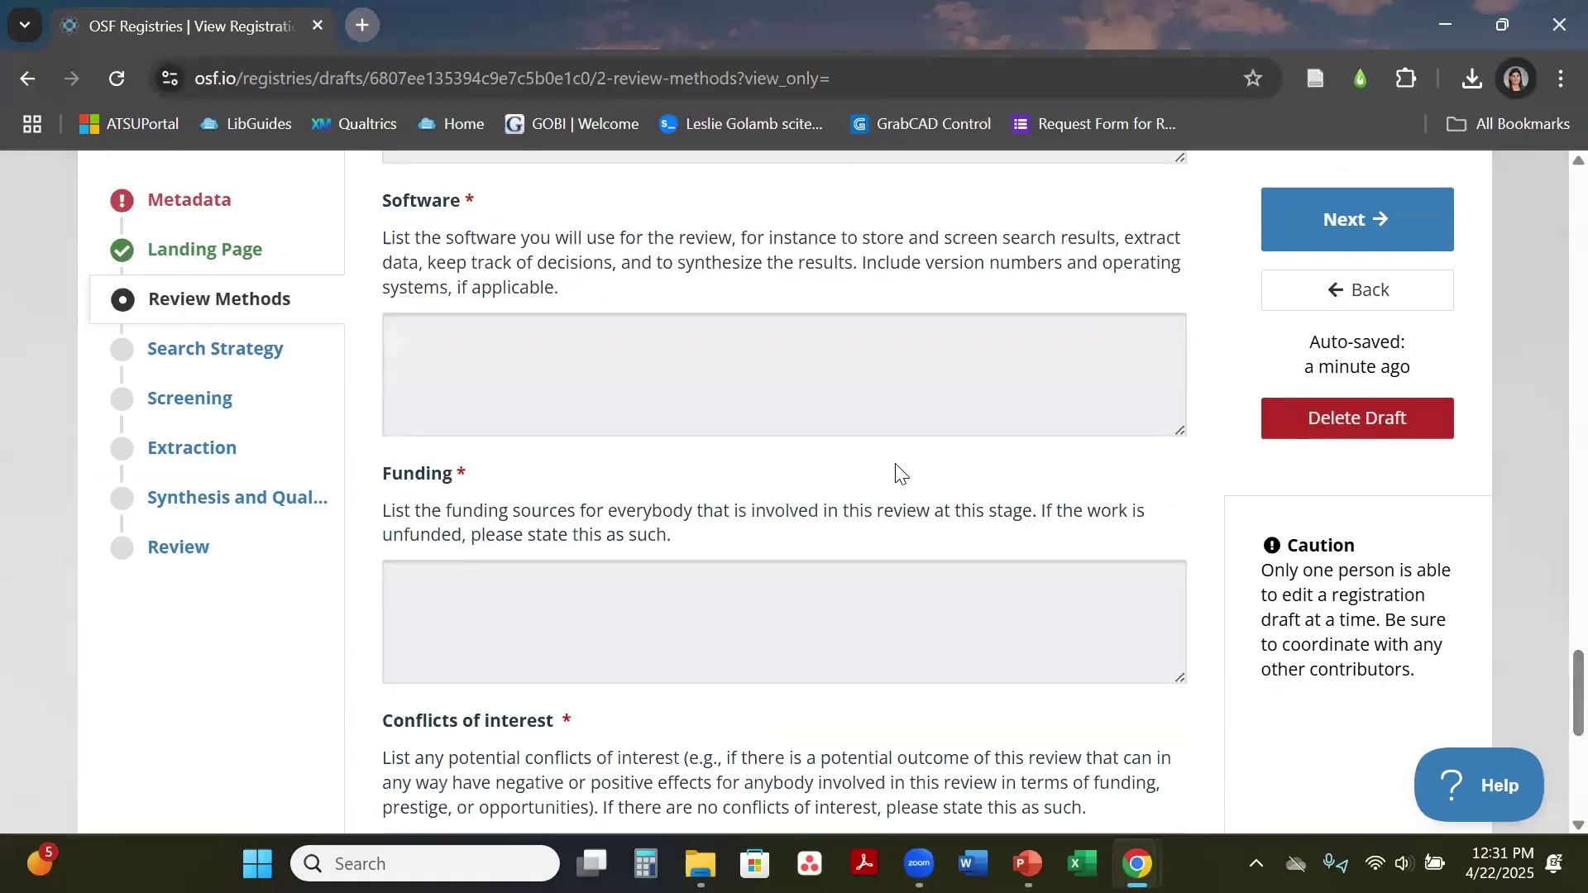
click(889, 362)
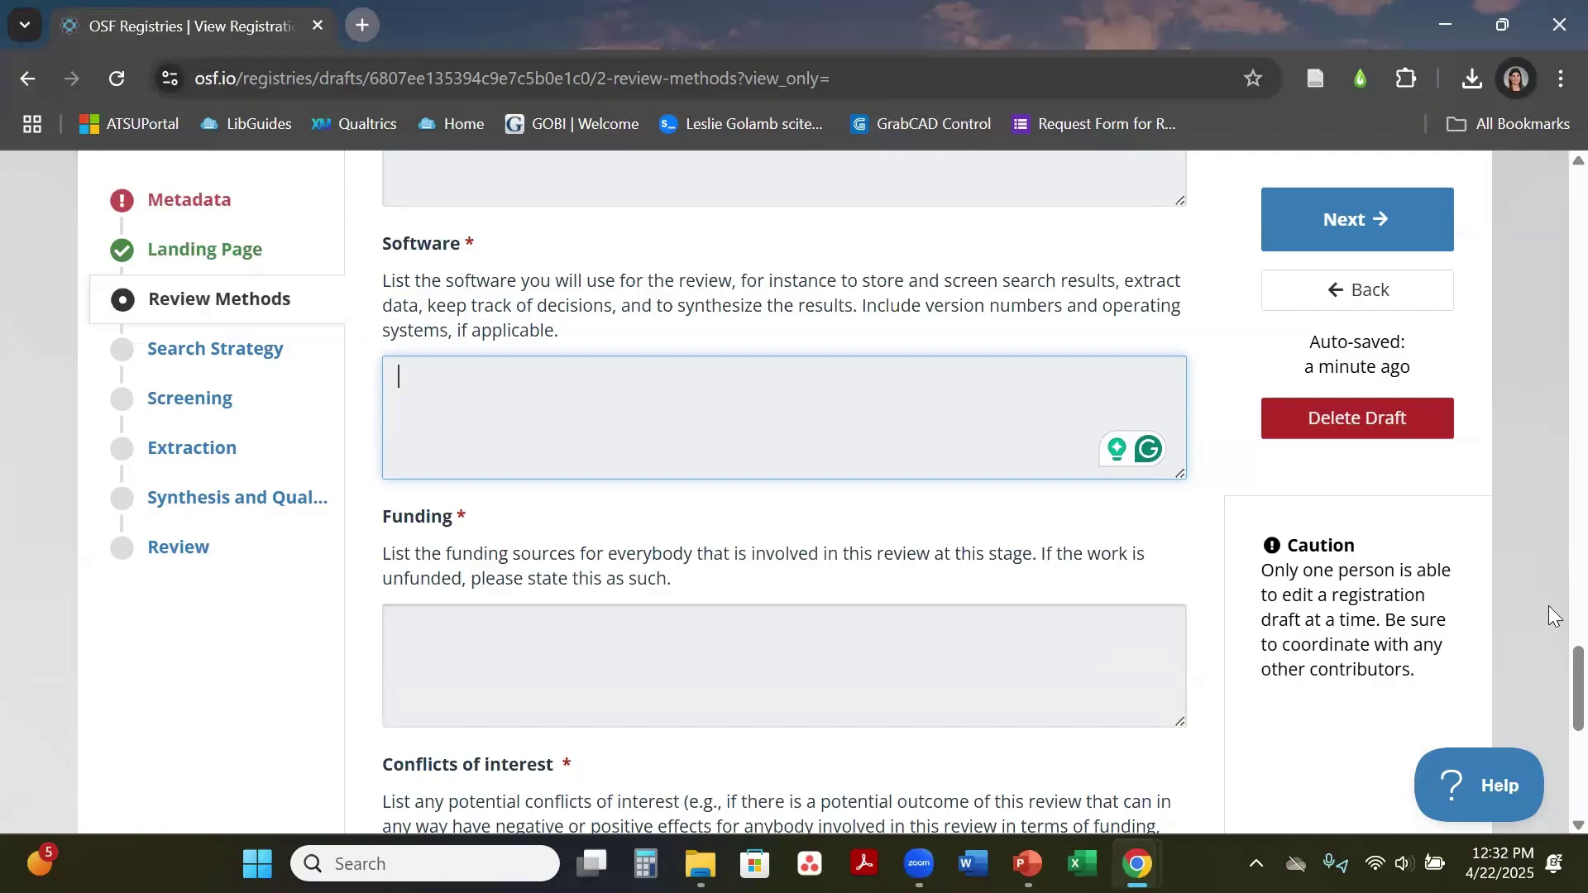
scroll(1548, 658, down, 4)
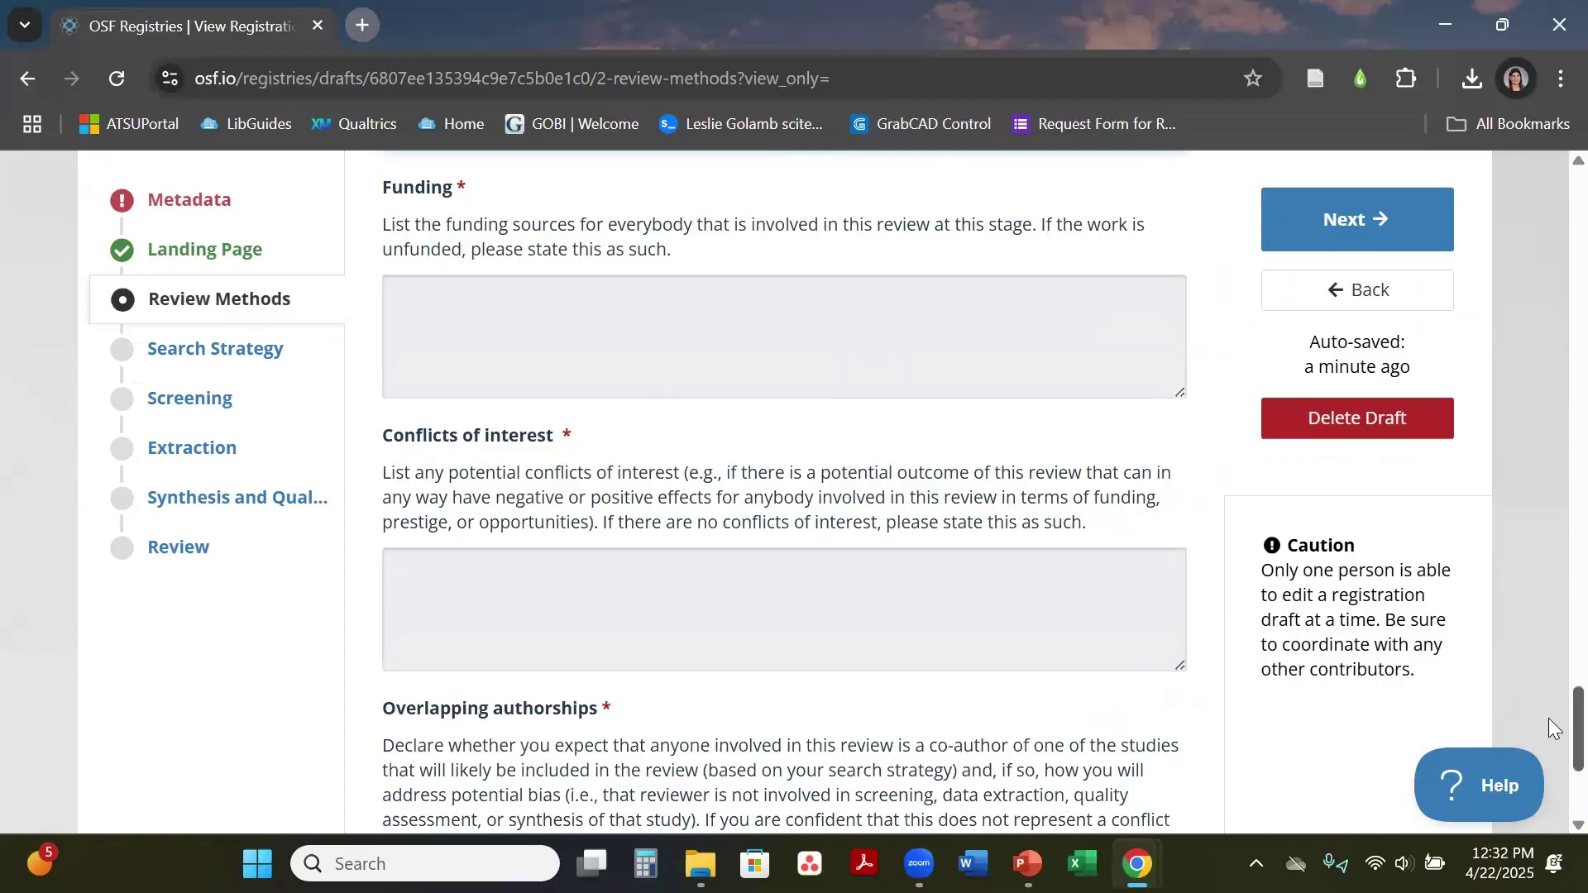
scroll(1548, 718, down, 4)
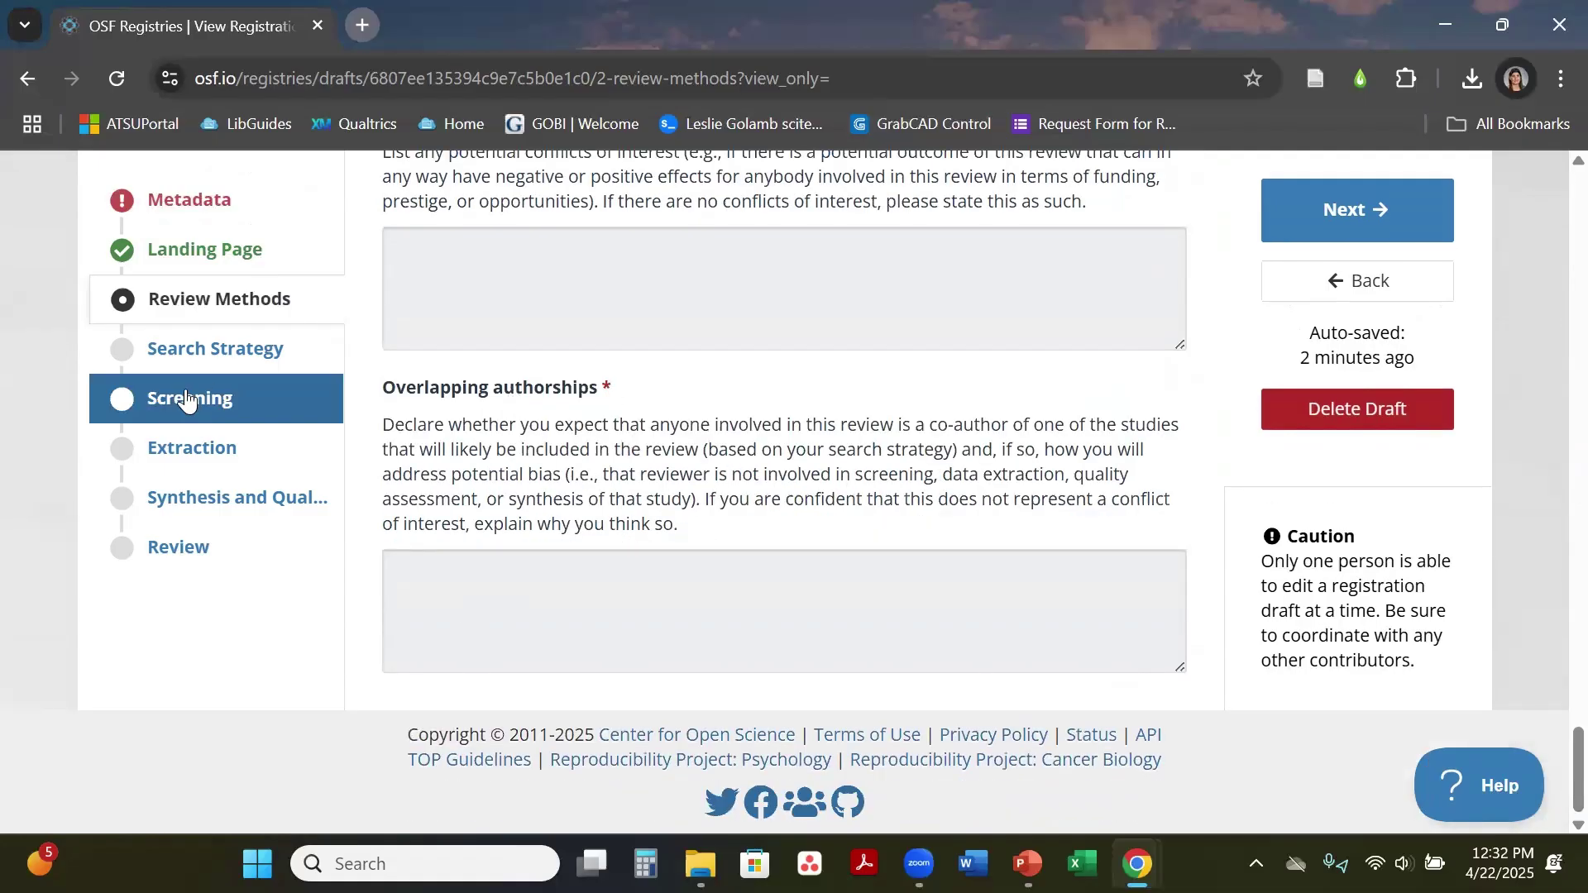
Step: Open the draft's Search Strategy section and look over its first questions, Databases and Interfaces
click(198, 350)
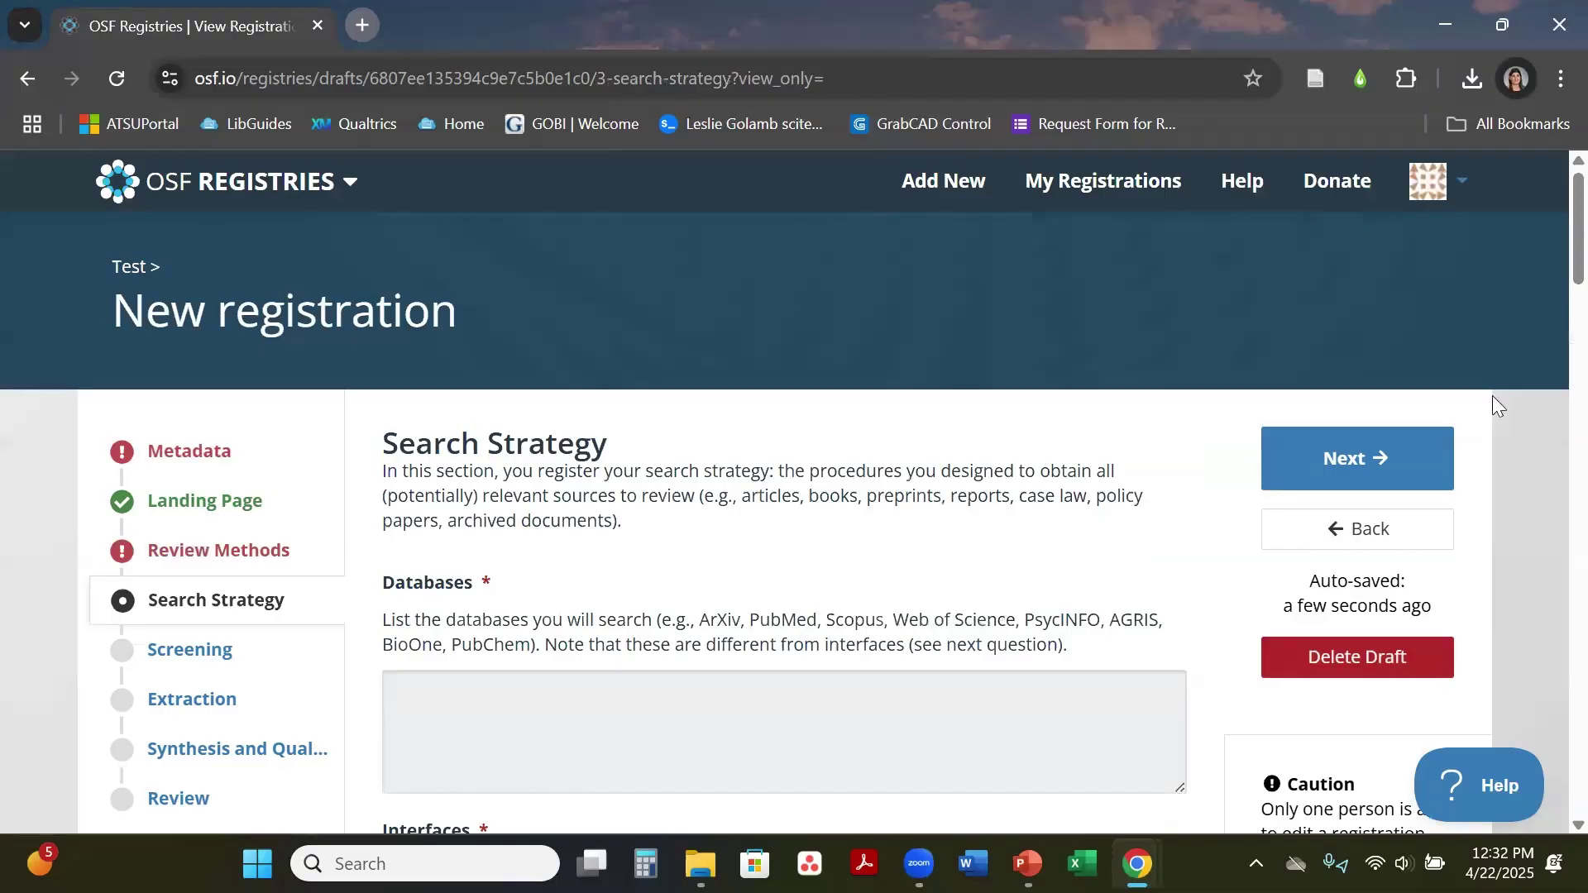
scroll(1548, 248, down, 4)
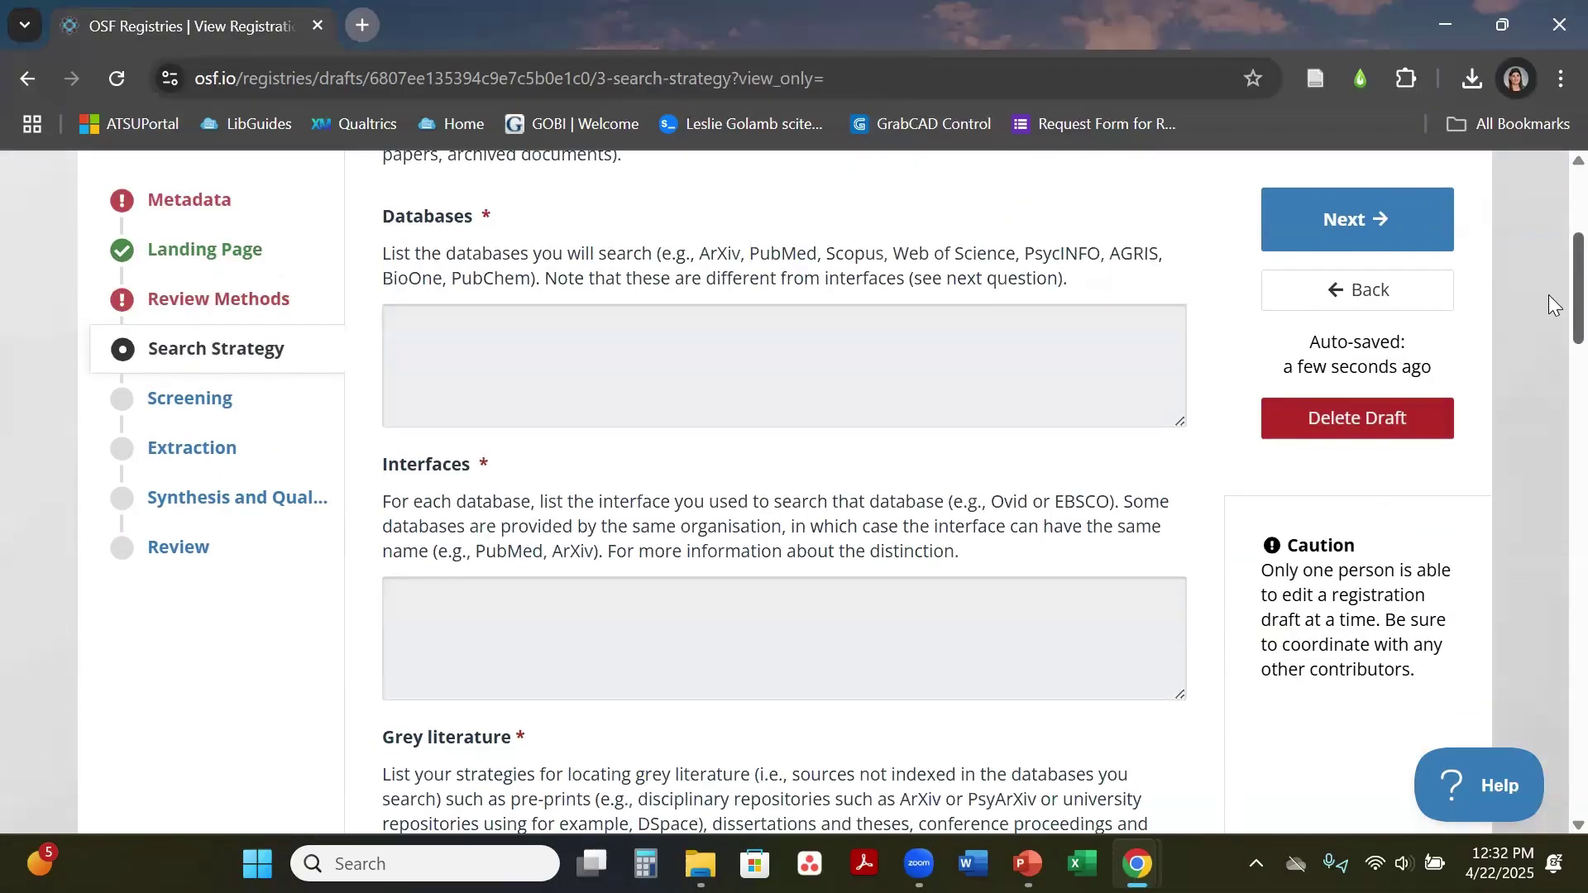
scroll(1549, 318, down, 2)
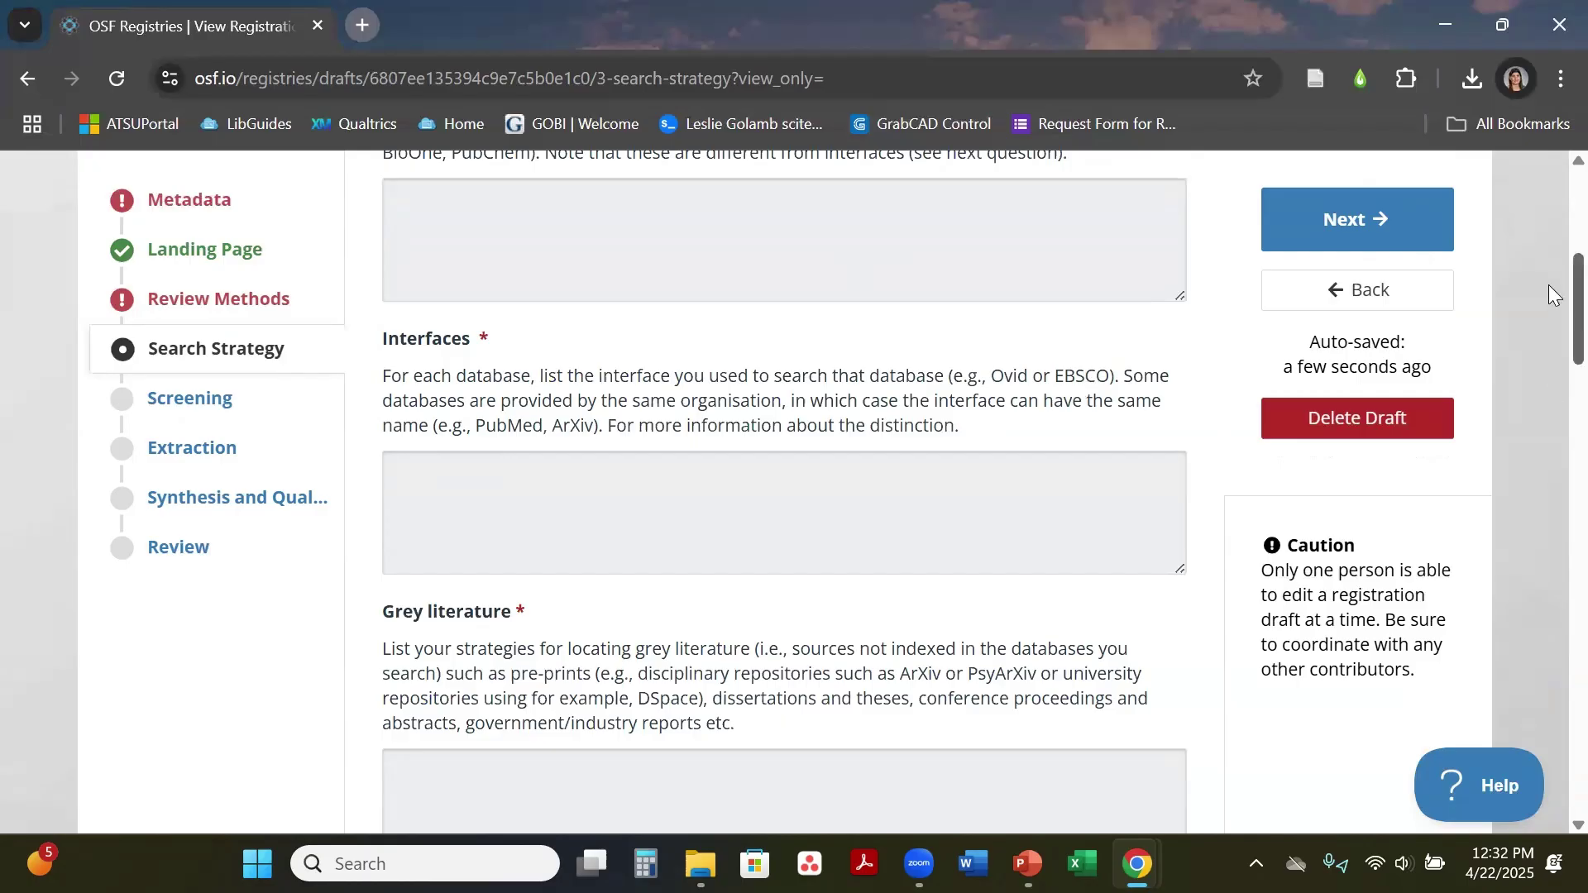
scroll(1548, 276, up, 1)
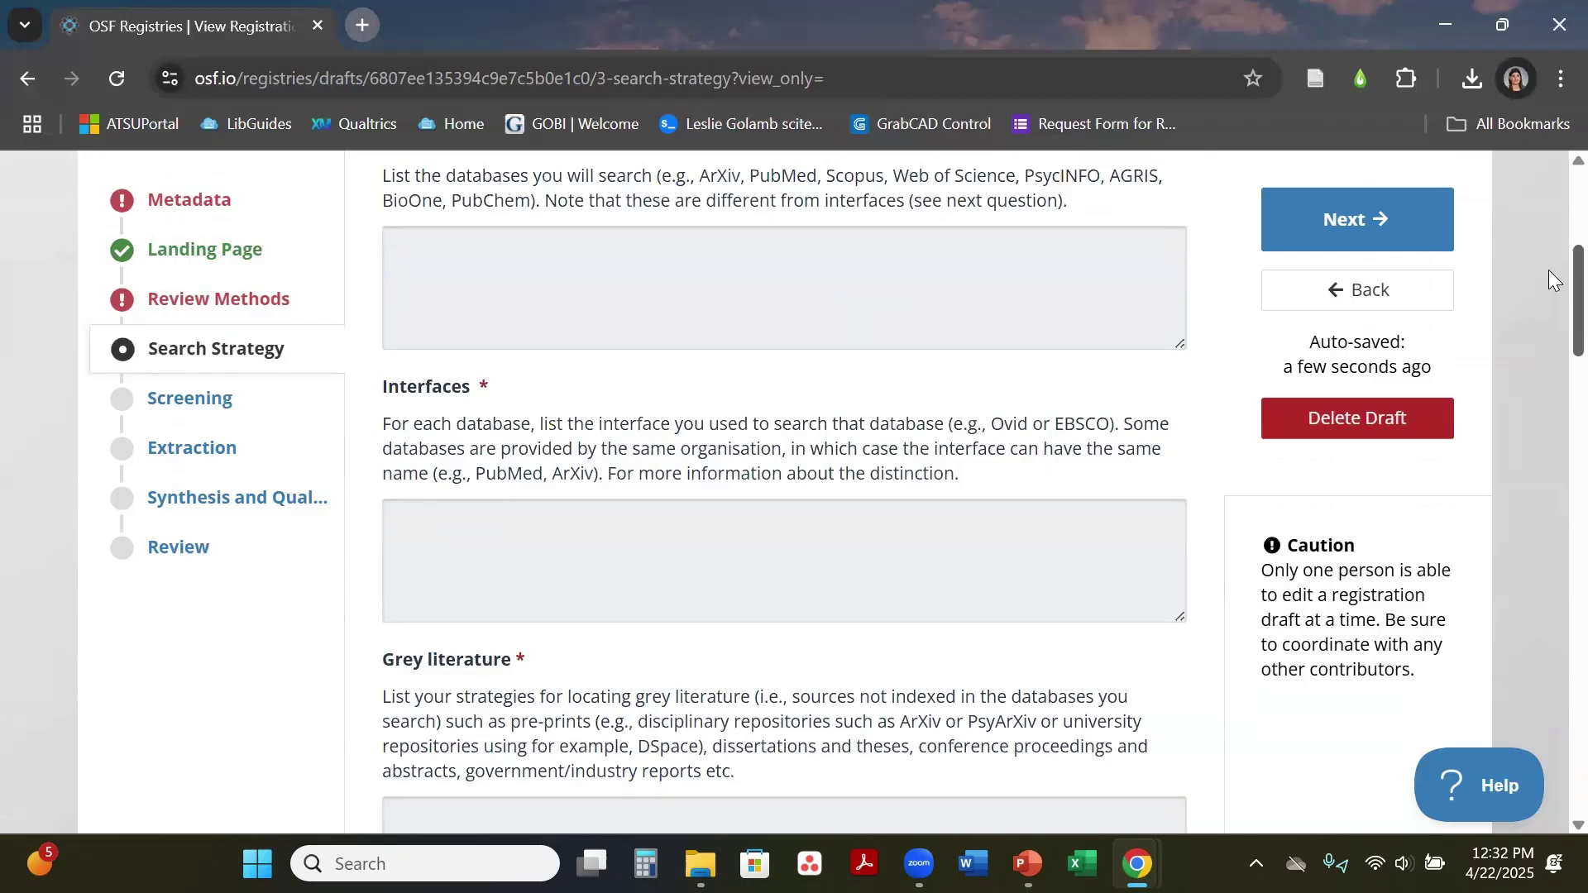
scroll(1548, 276, down, 1)
scroll(1548, 273, up, 1)
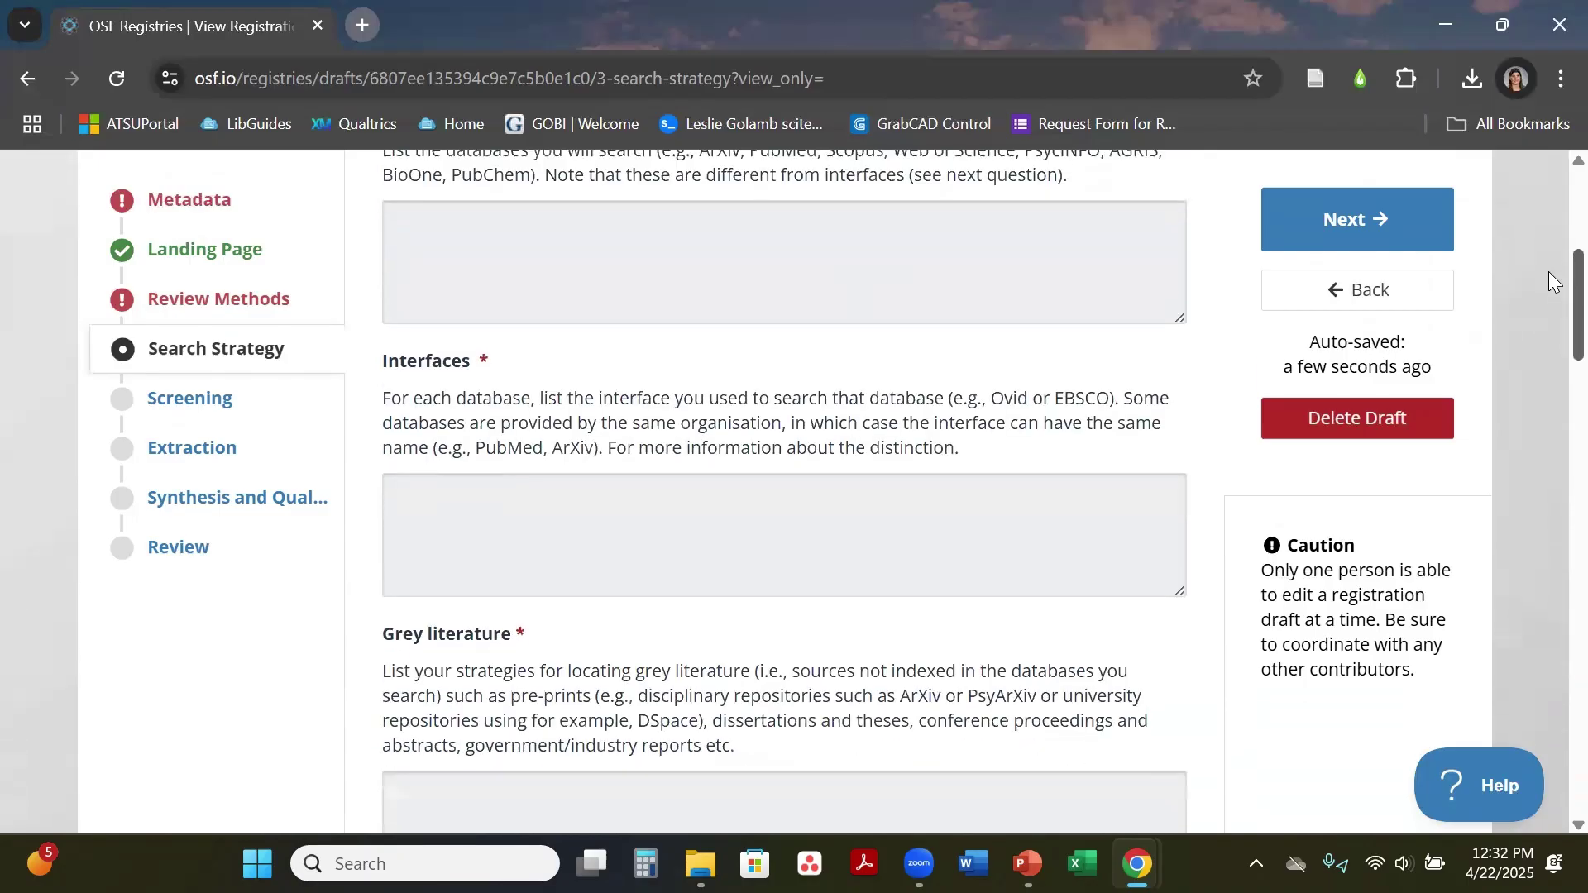
scroll(1549, 273, down, 4)
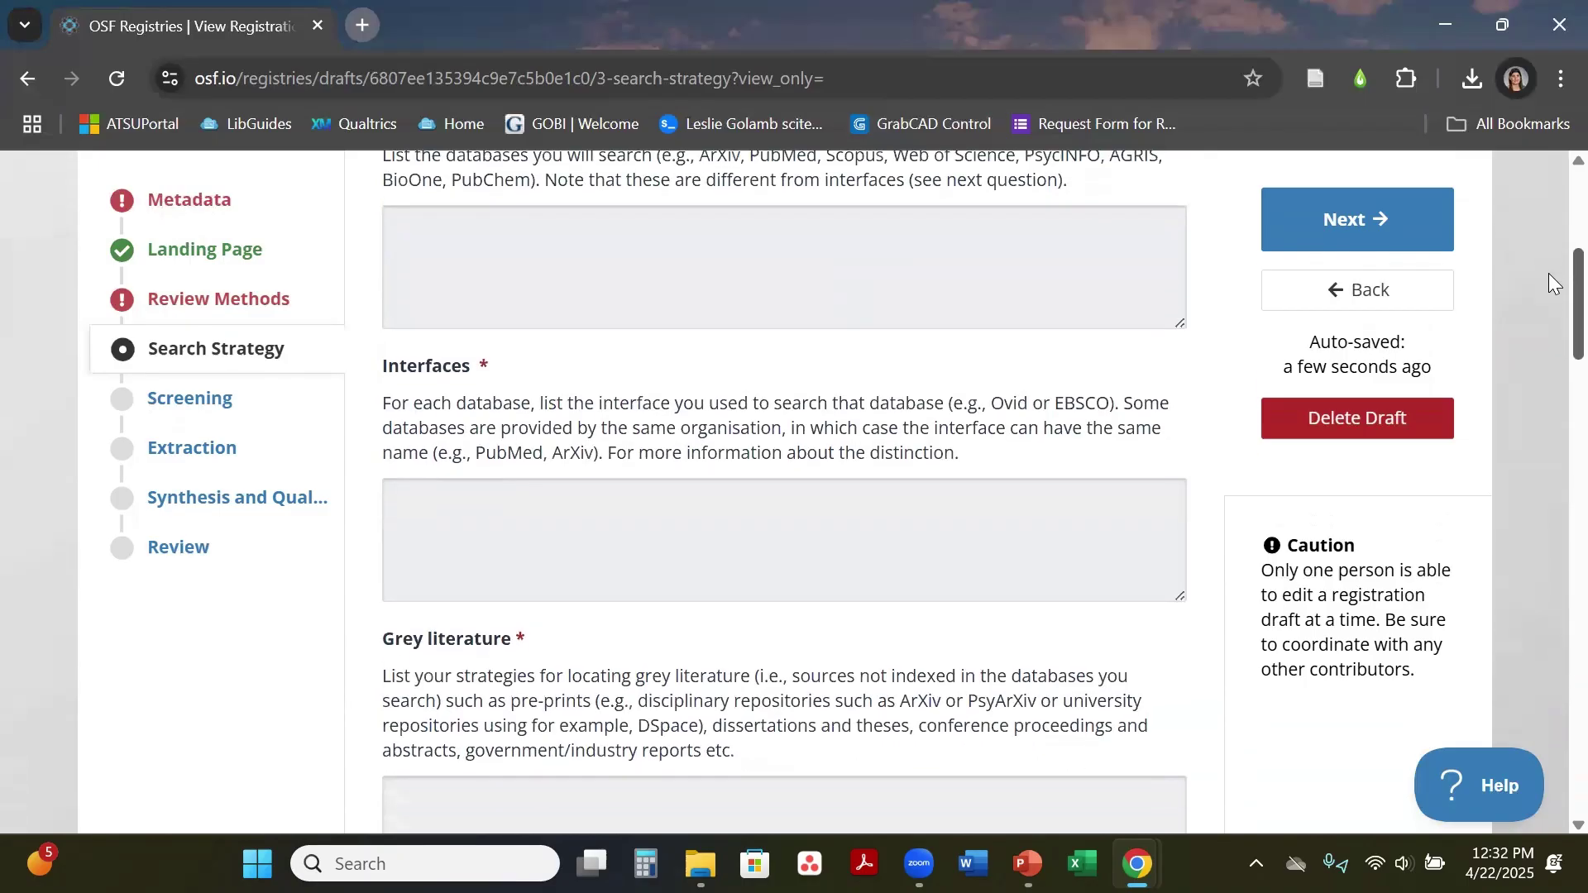
scroll(1551, 304, down, 2)
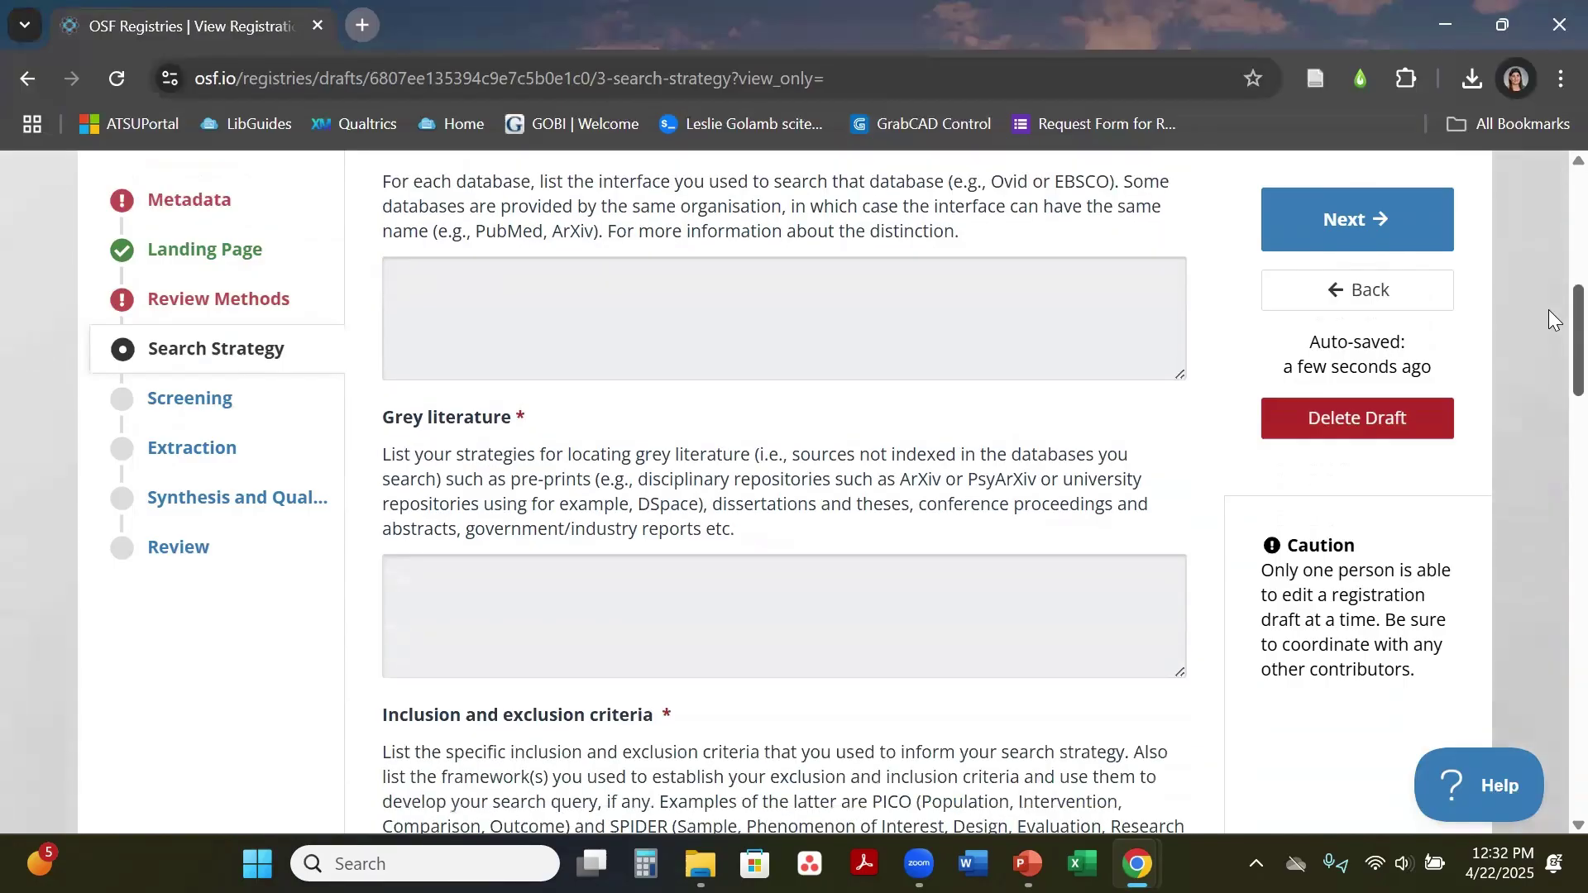
Step: Scroll through the remaining Search Strategy questions down to Miscellaneous details
scroll(1550, 298, up, 3)
scroll(1548, 273, up, 4)
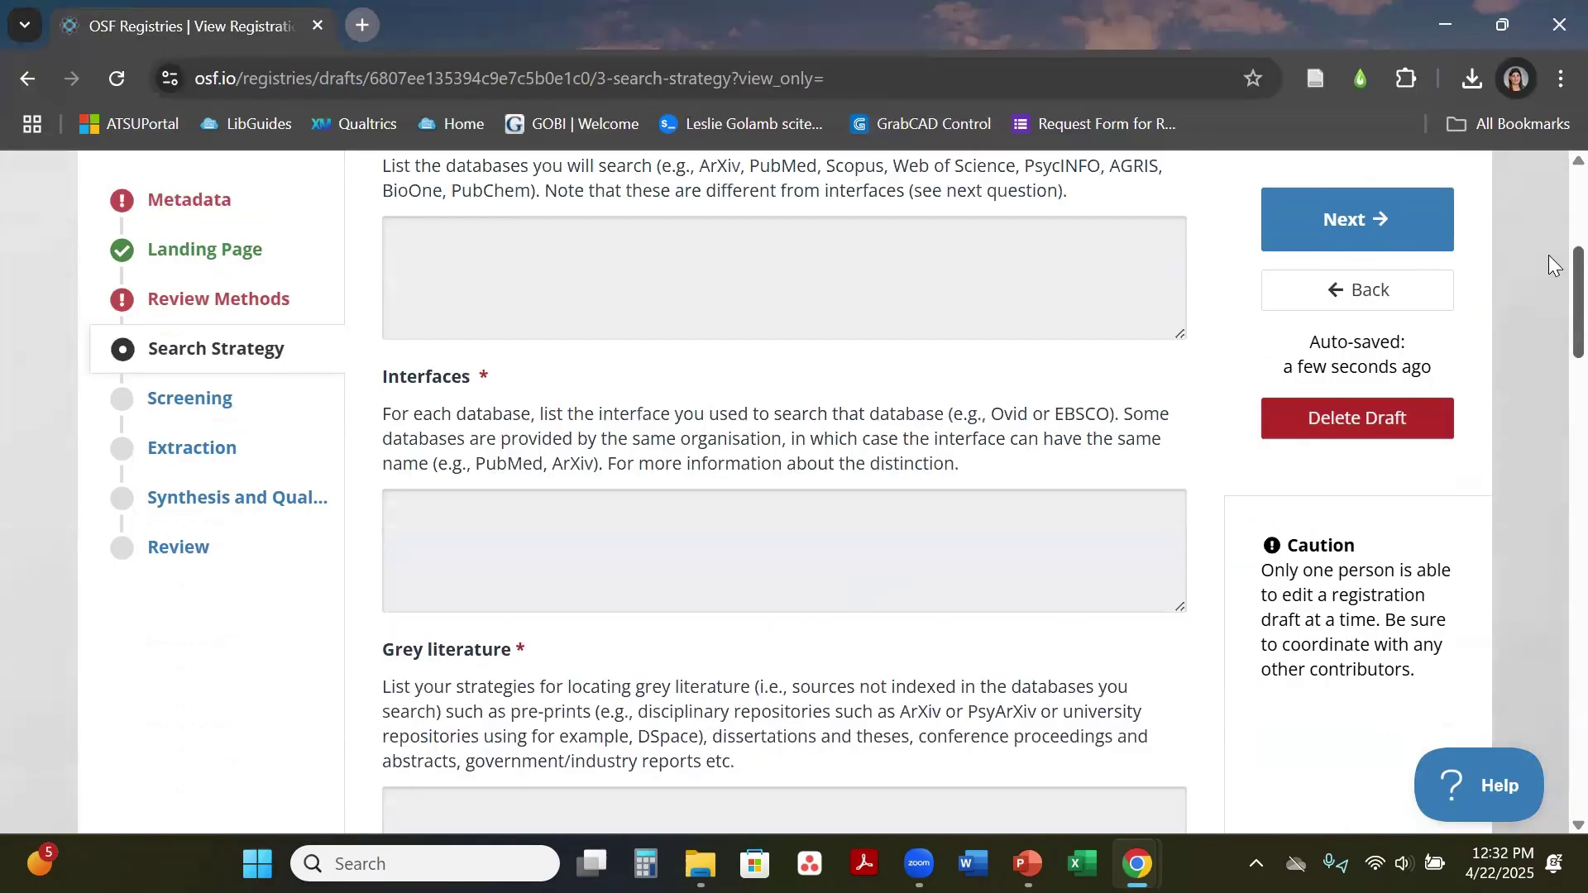
scroll(1548, 277, down, 3)
scroll(1548, 287, down, 3)
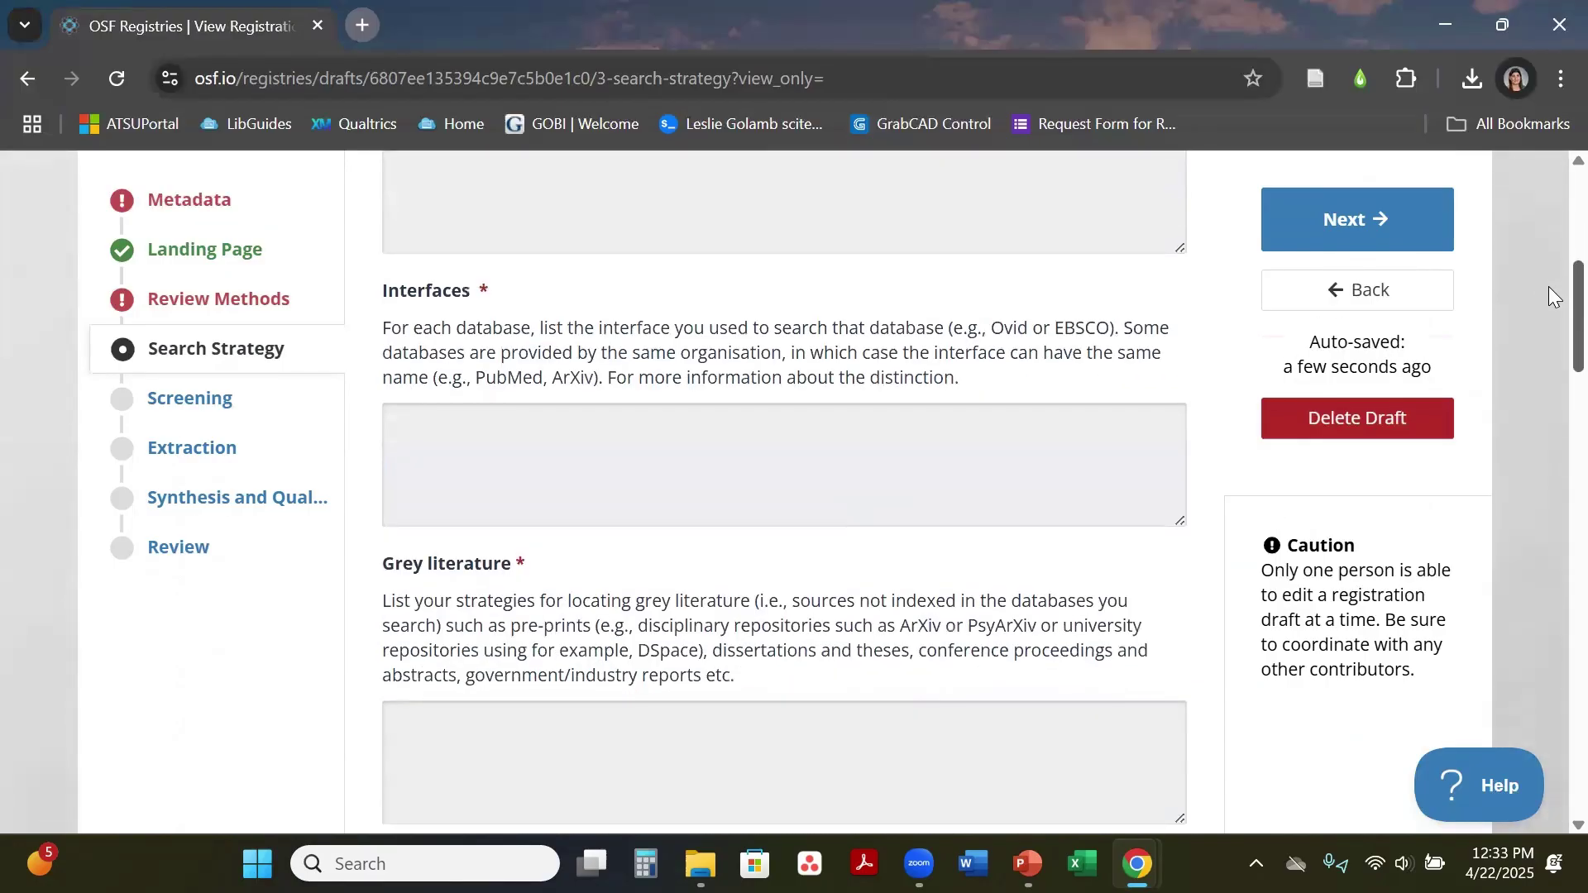
scroll(1548, 304, down, 1)
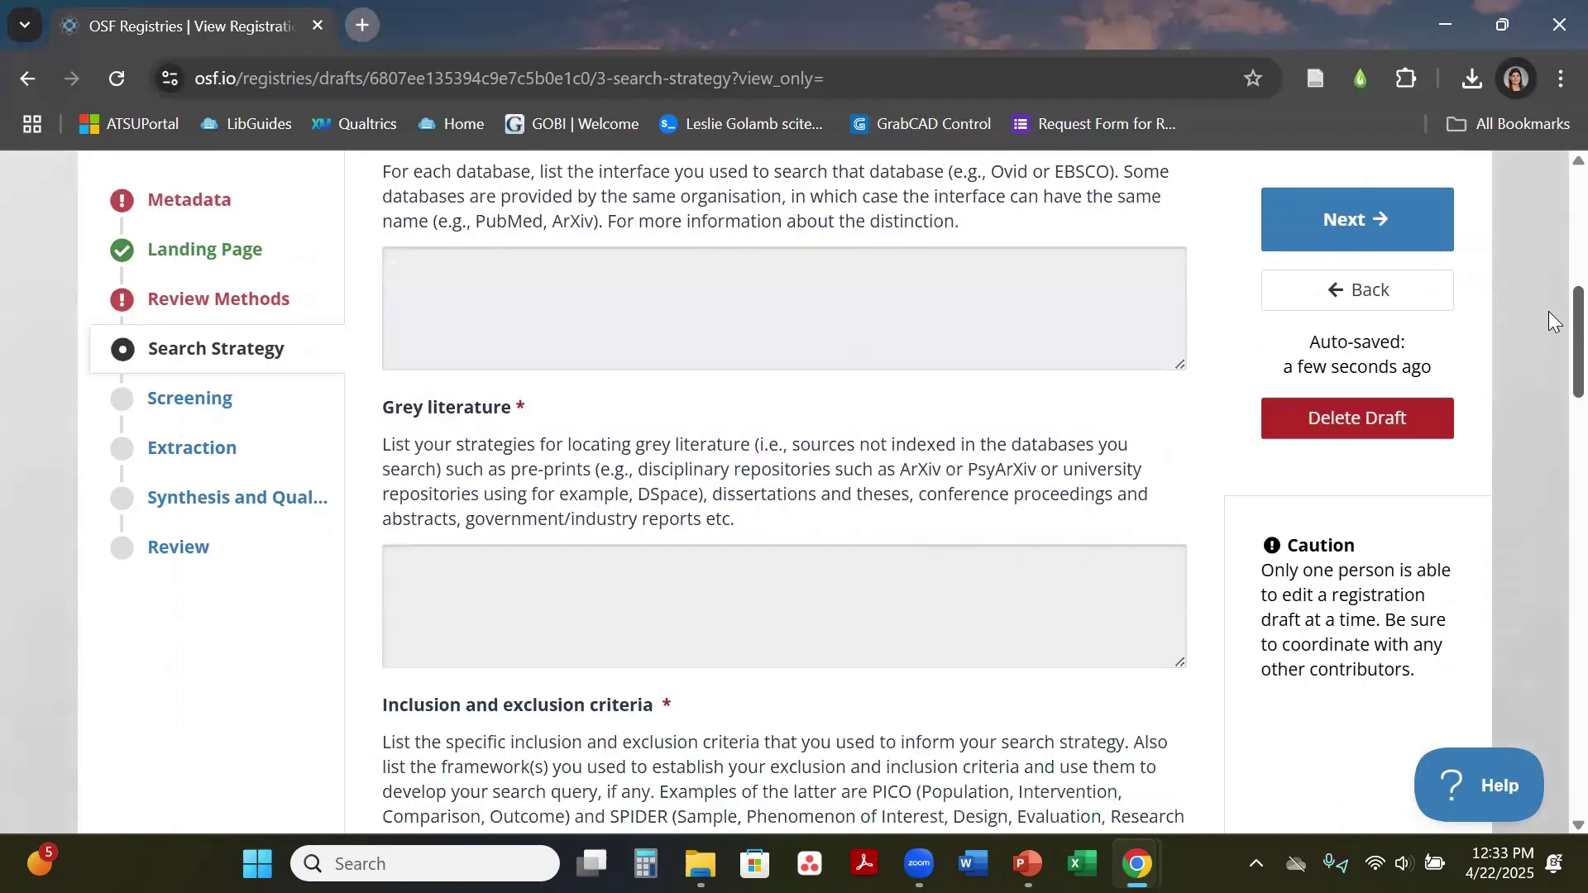
scroll(1548, 318, down, 8)
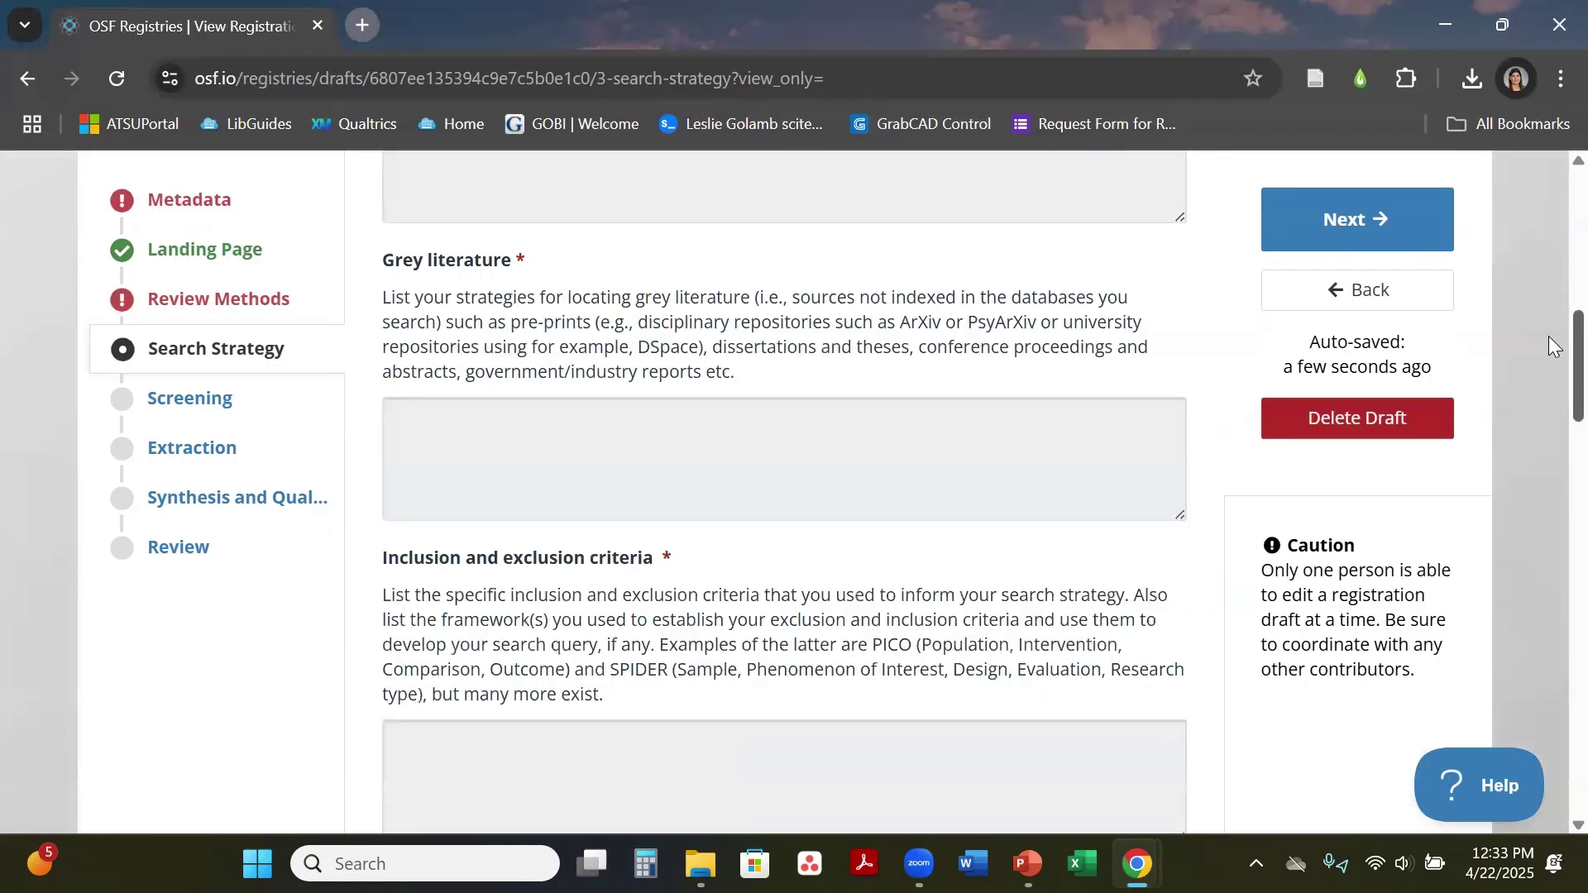
drag(1548, 392, 1548, 673)
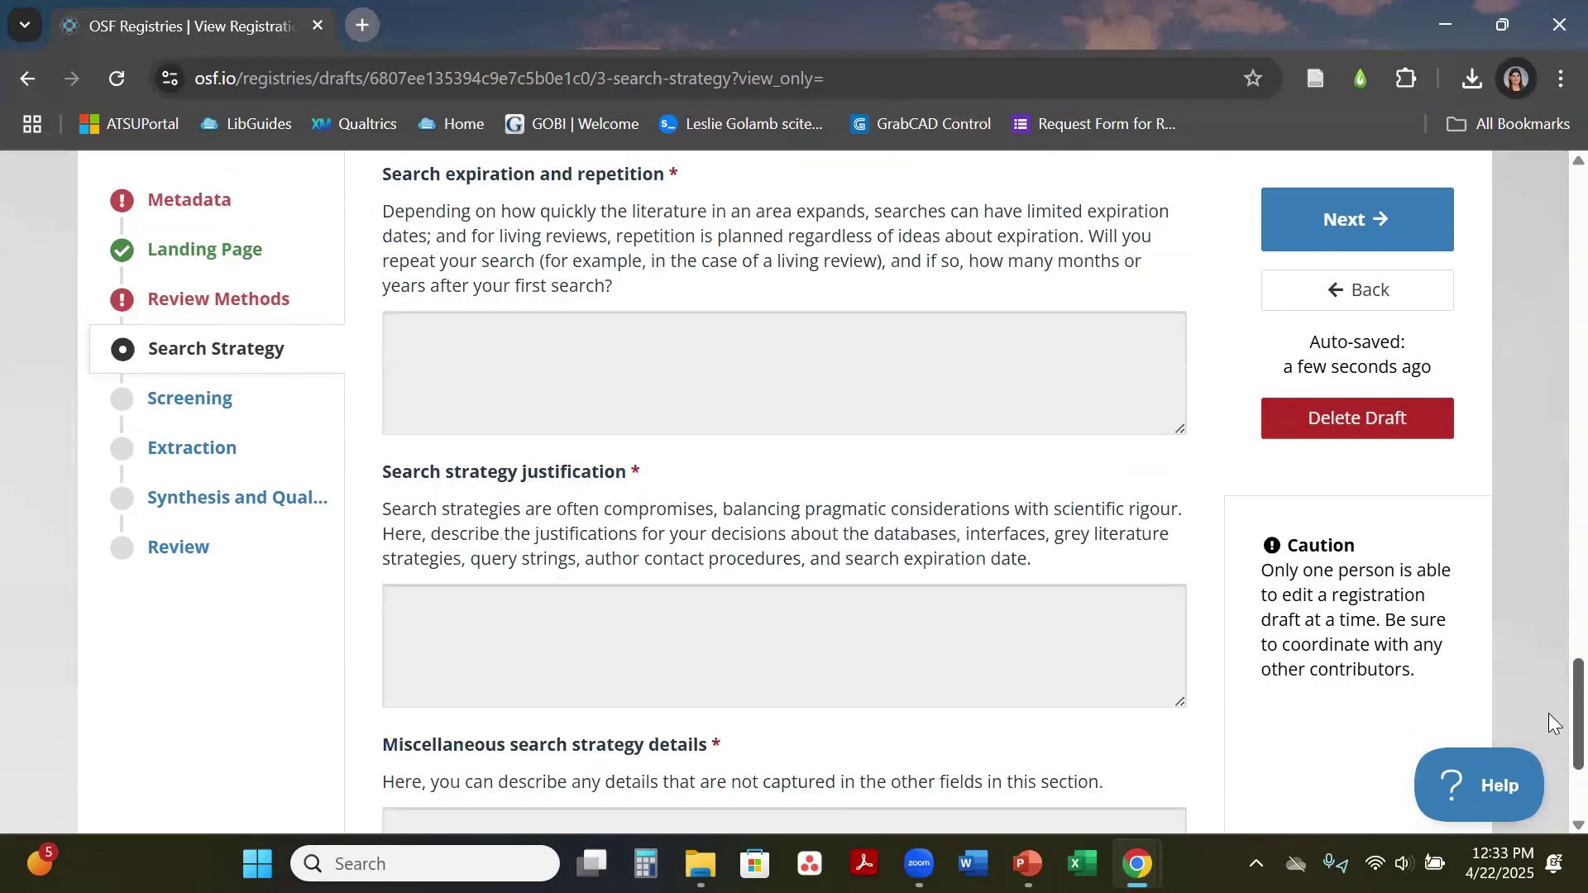
scroll(1553, 724, down, 3)
drag(1553, 752, 1549, 506)
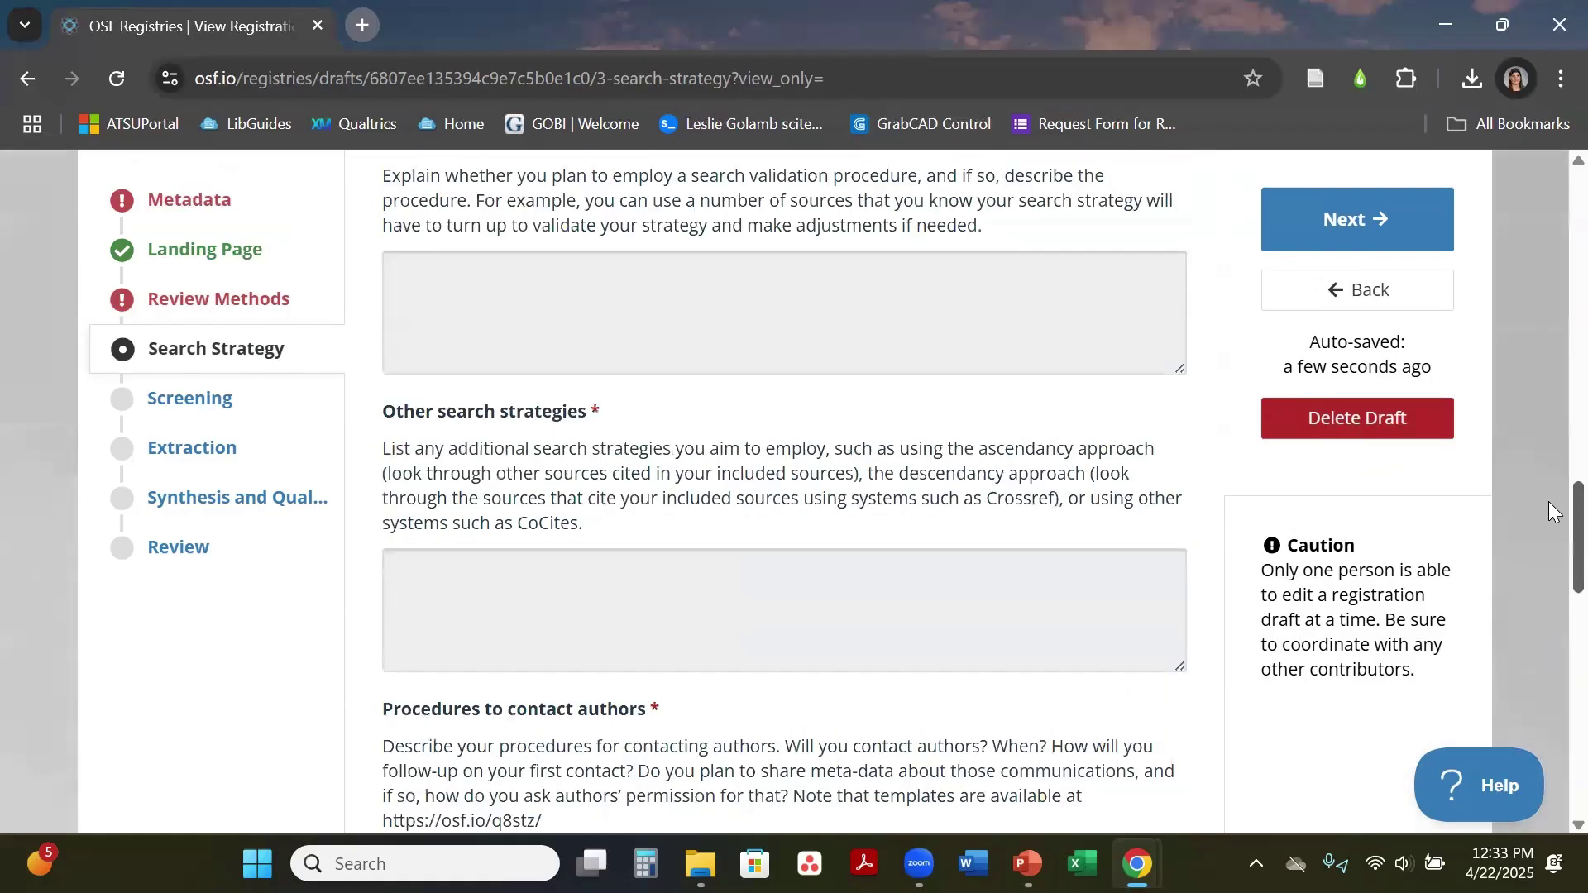
scroll(1553, 273, up, 15)
scroll(1549, 198, down, 2)
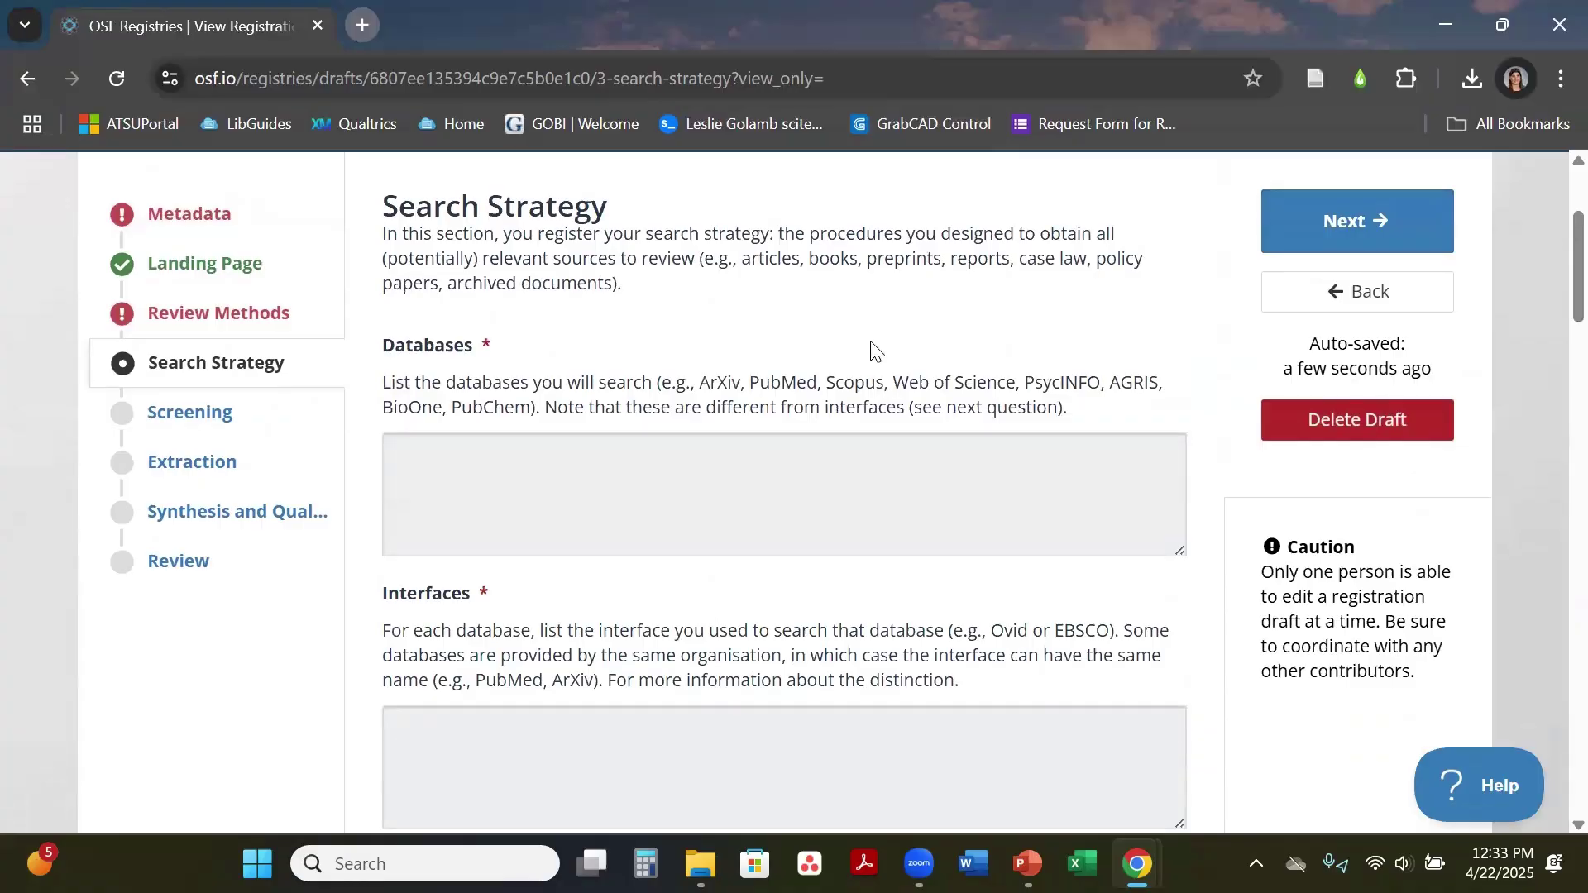
click(222, 432)
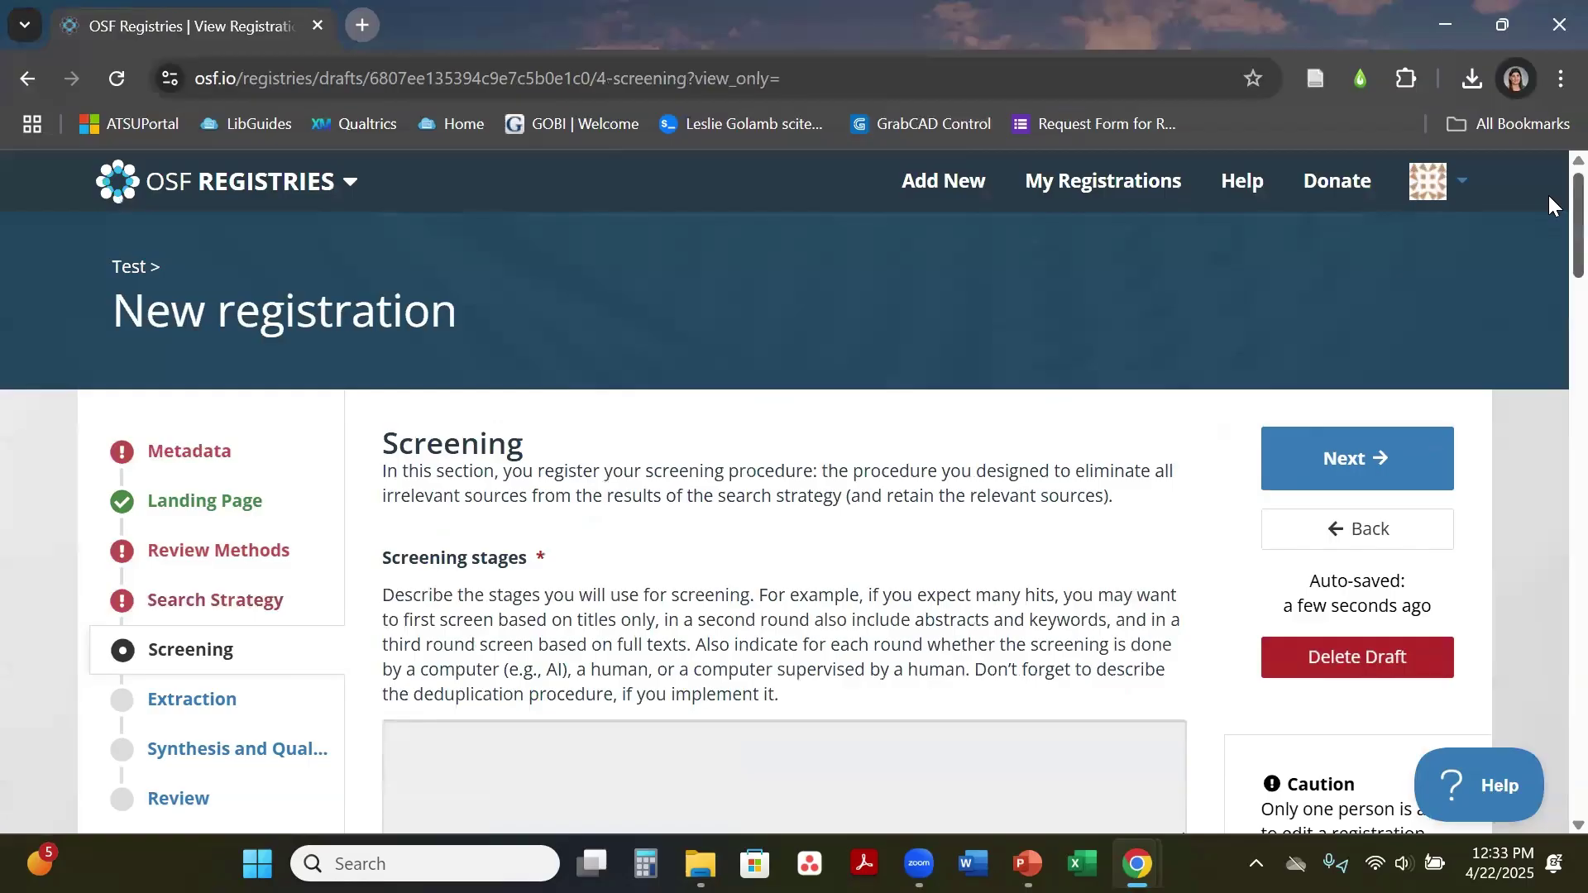
scroll(1551, 207, down, 3)
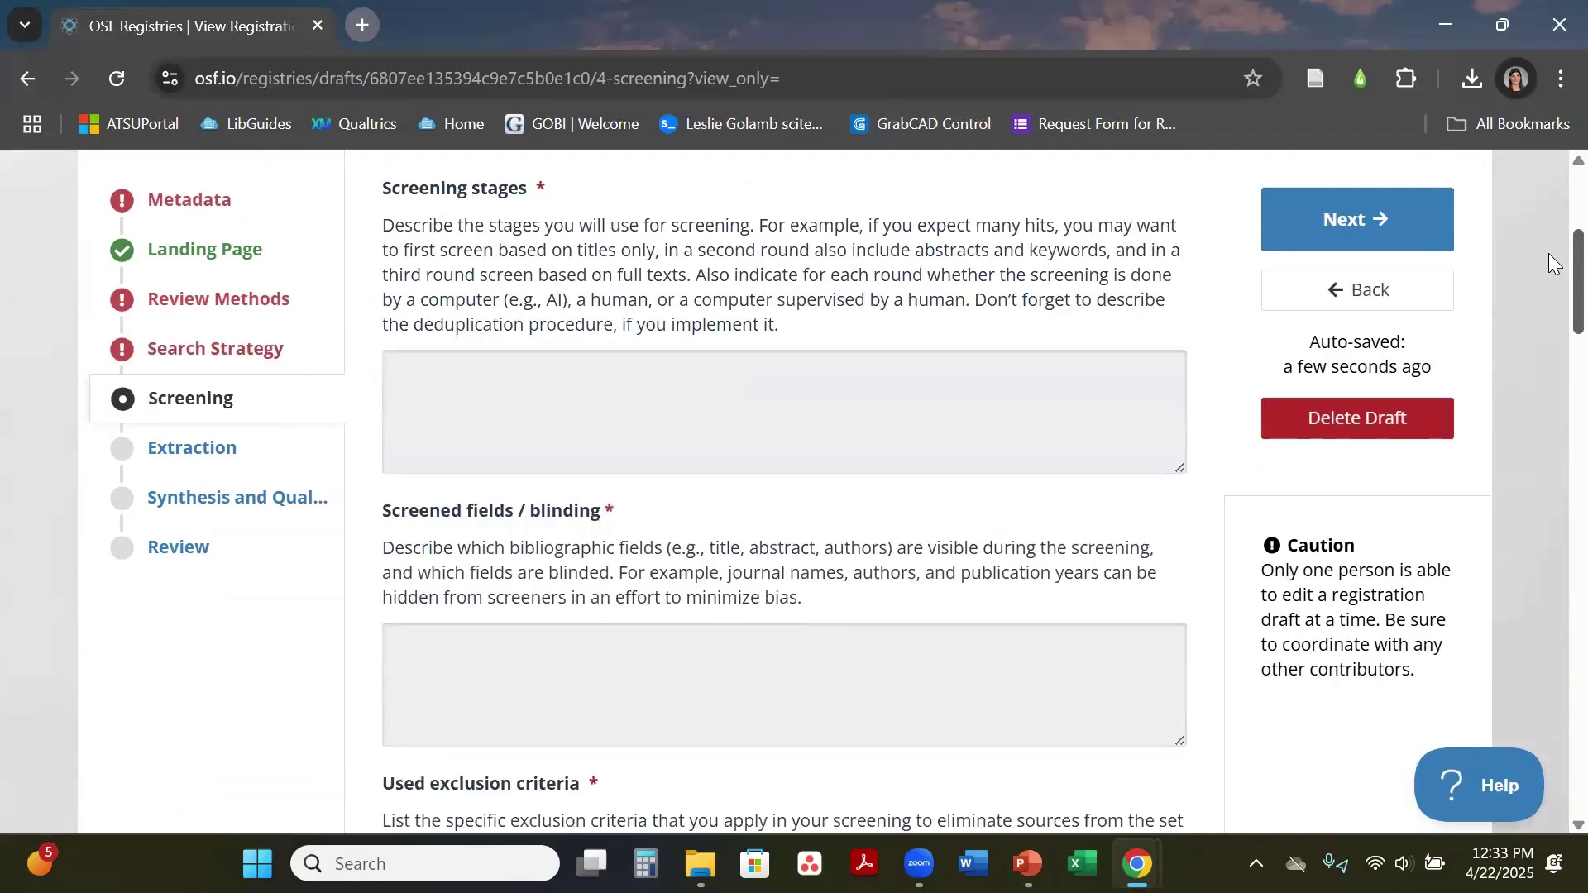
scroll(1553, 265, down, 1)
scroll(1551, 266, down, 1)
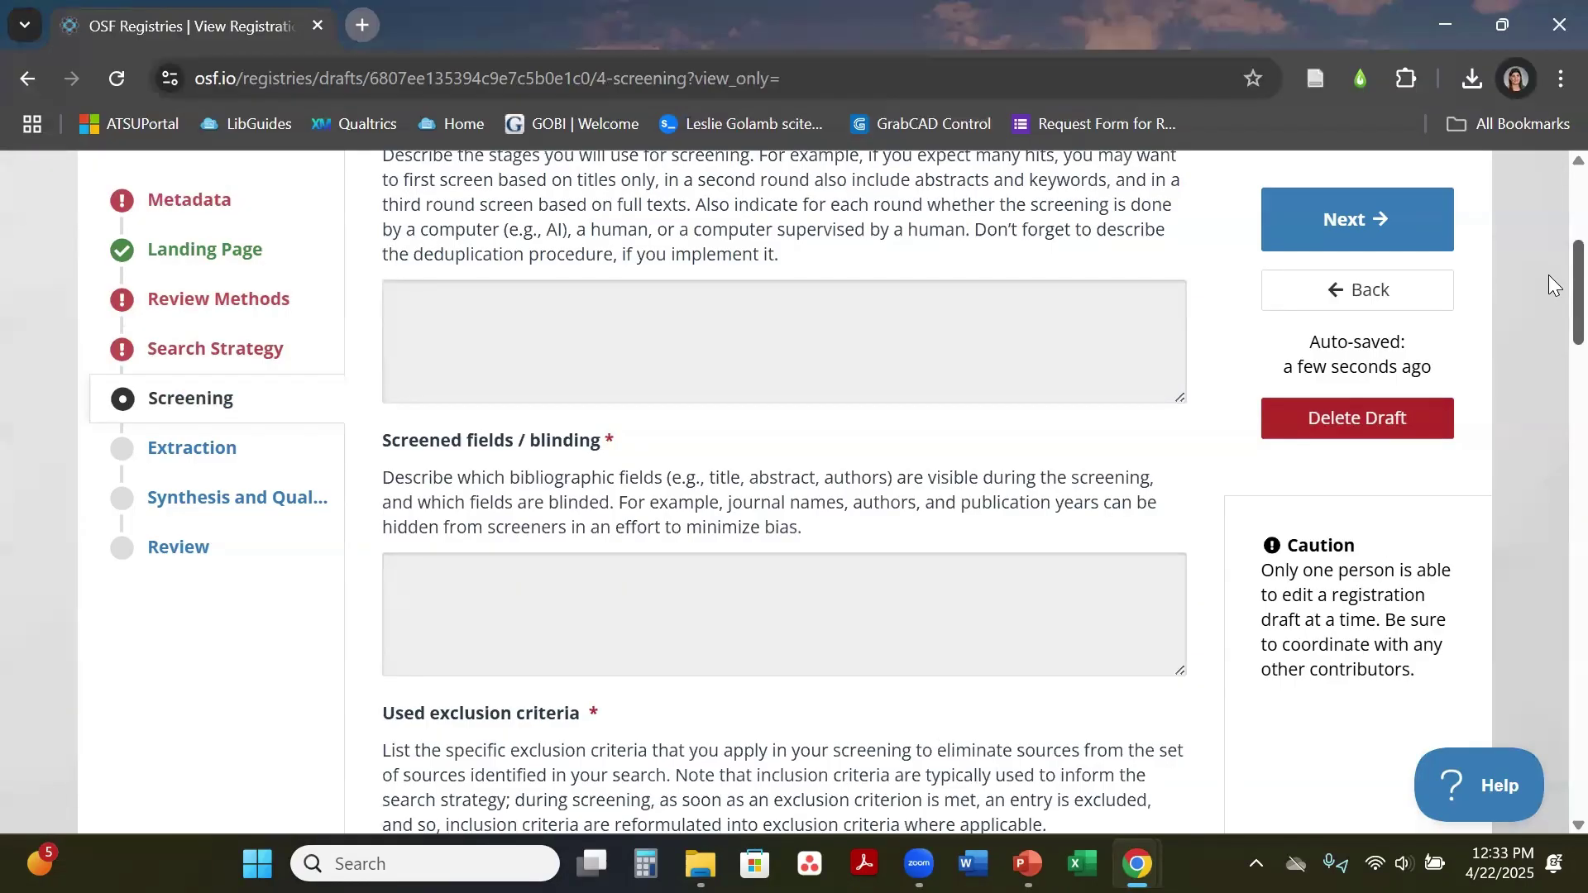
scroll(1548, 273, up, 2)
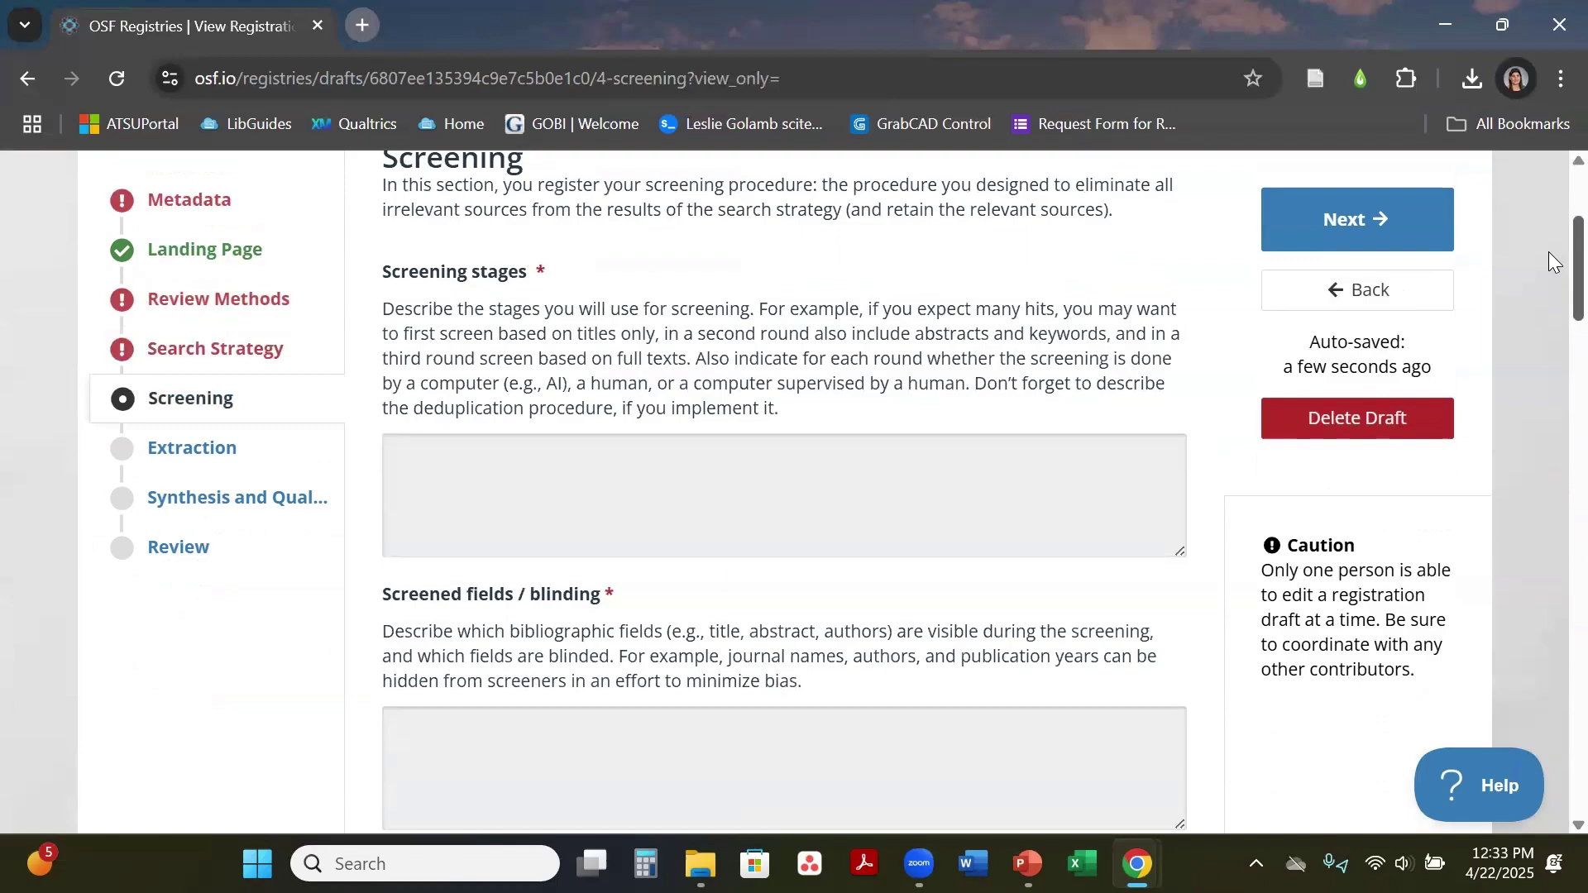
scroll(1548, 253, down, 1)
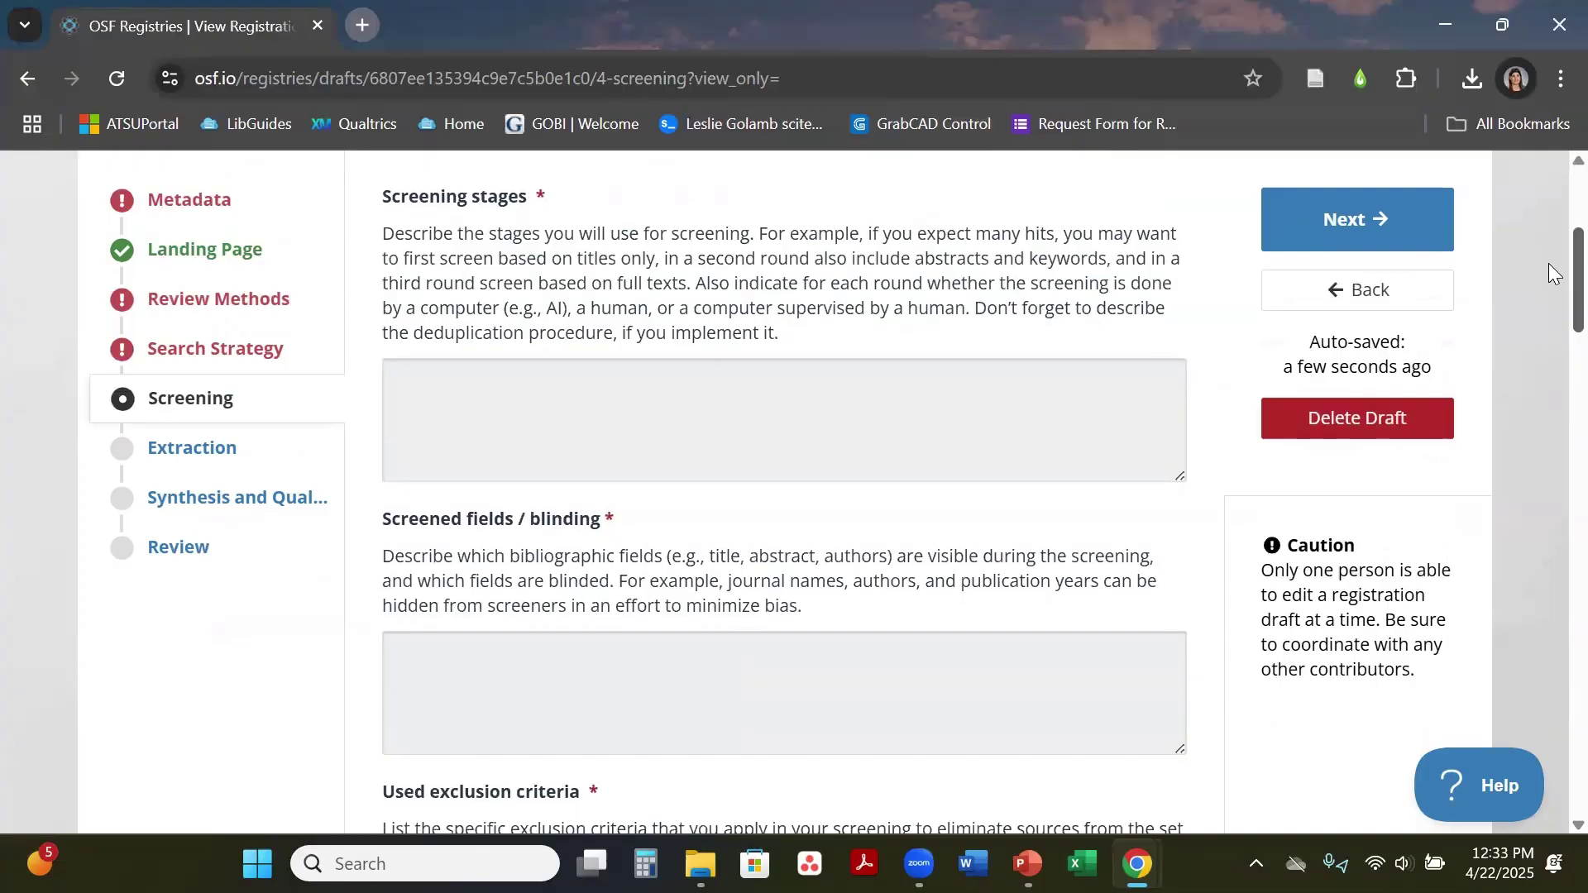
scroll(1548, 273, down, 5)
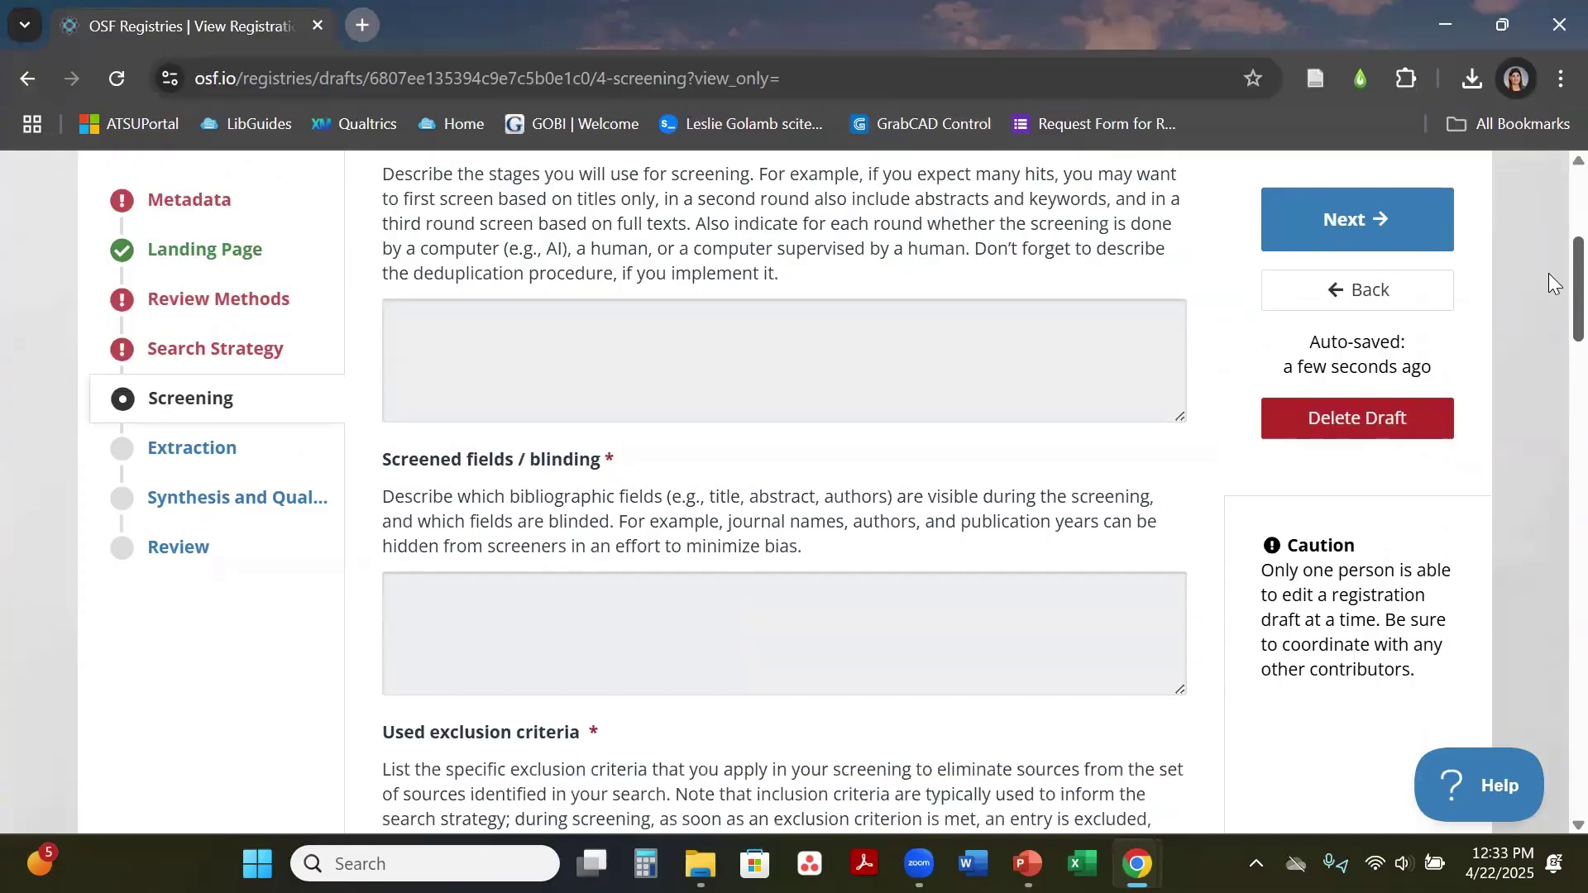
scroll(1547, 331, down, 1)
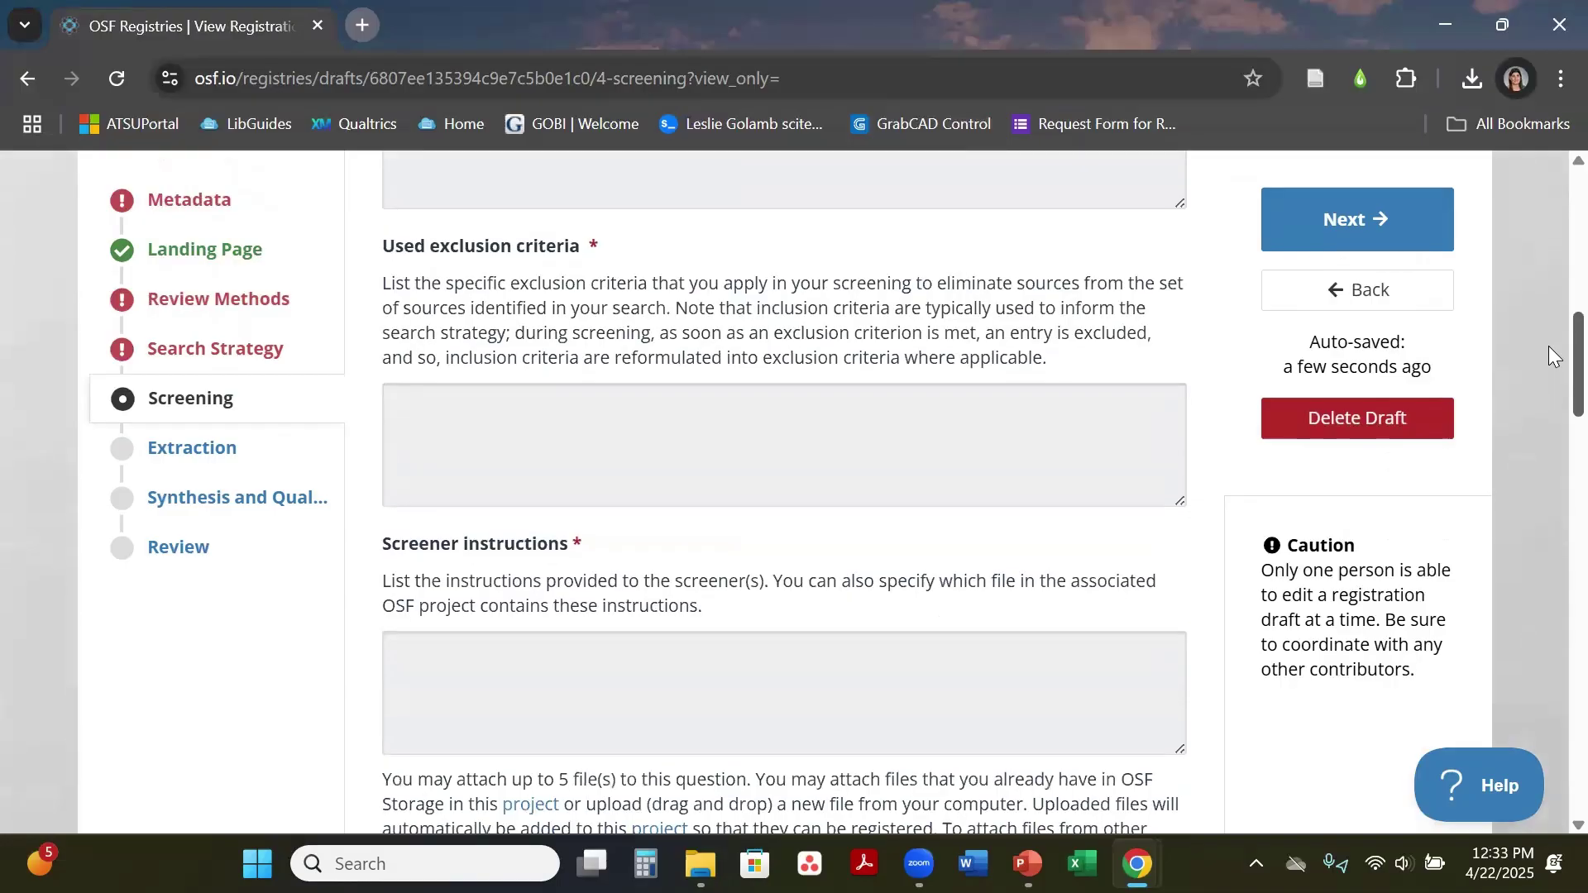
scroll(1548, 348, down, 1)
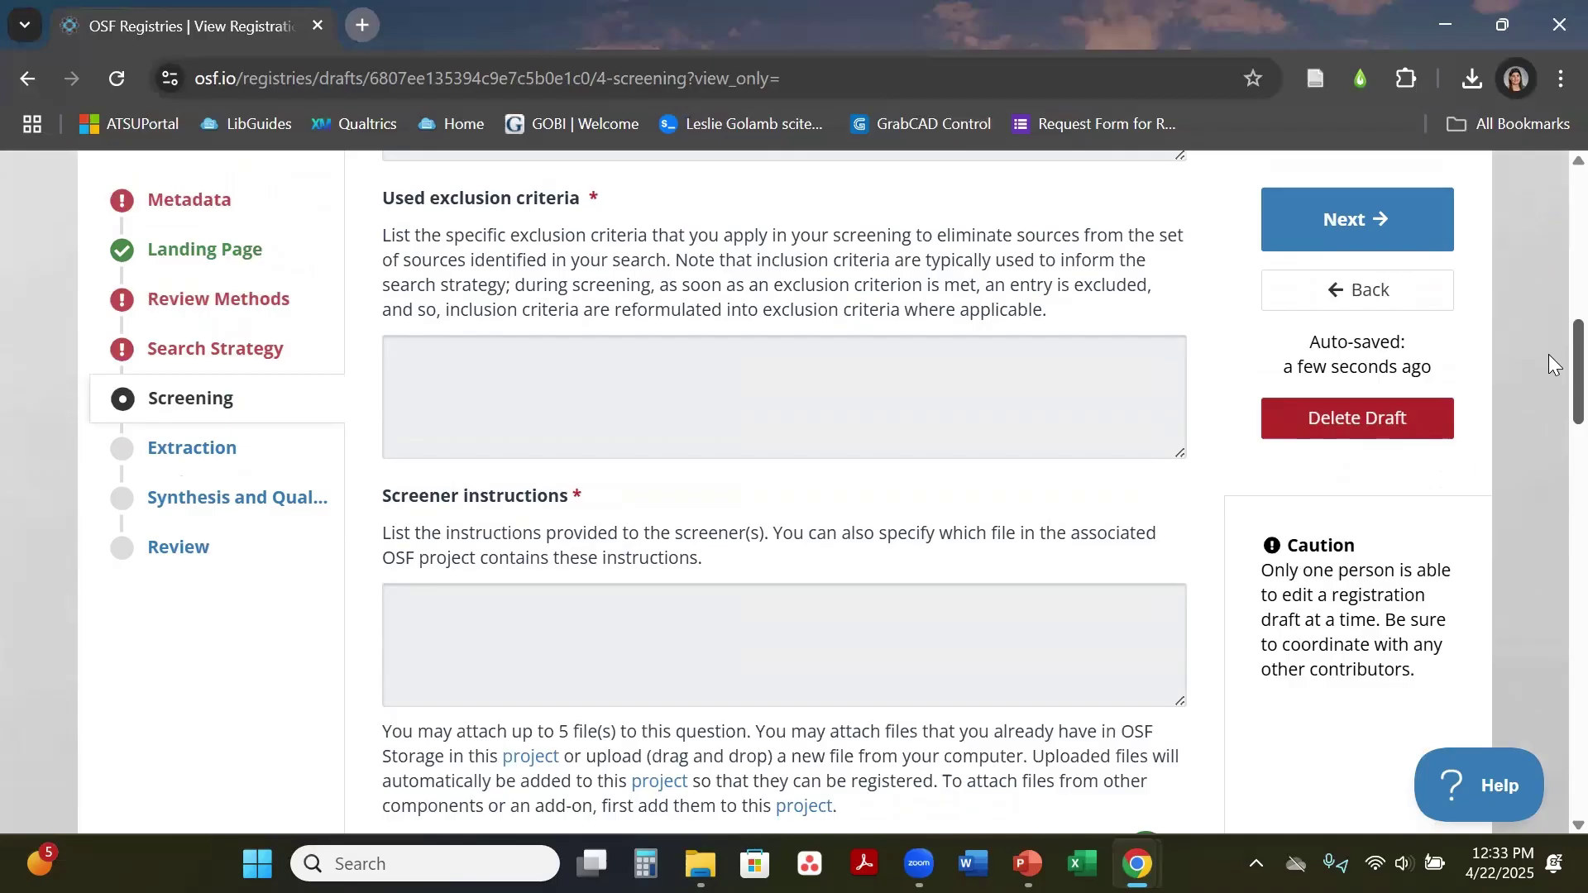
scroll(1548, 354, up, 6)
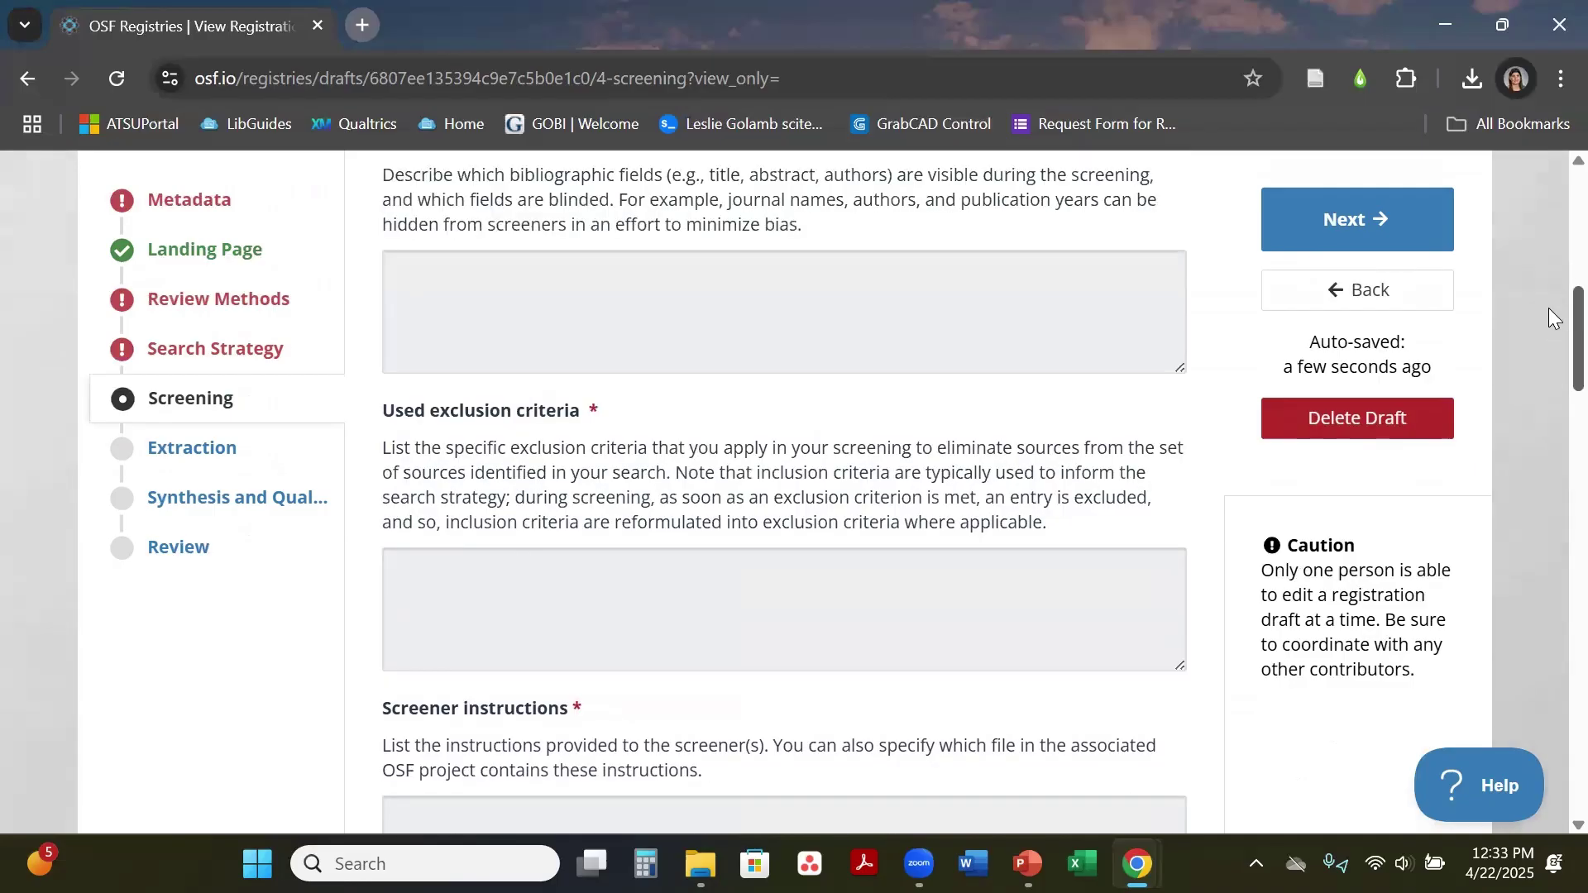
scroll(1548, 235, down, 5)
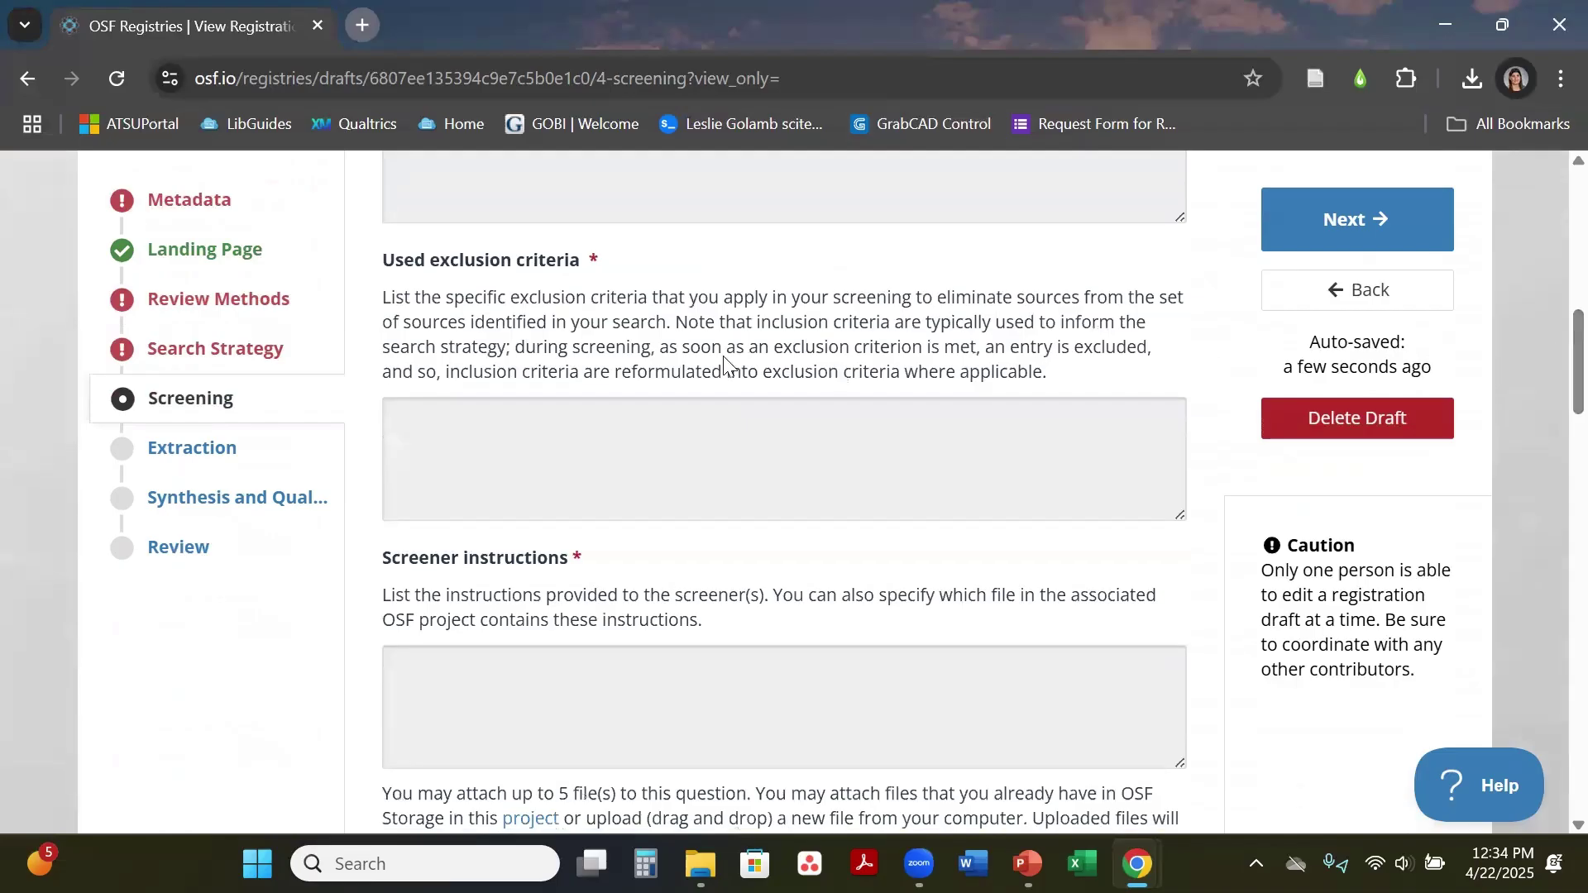
click(599, 463)
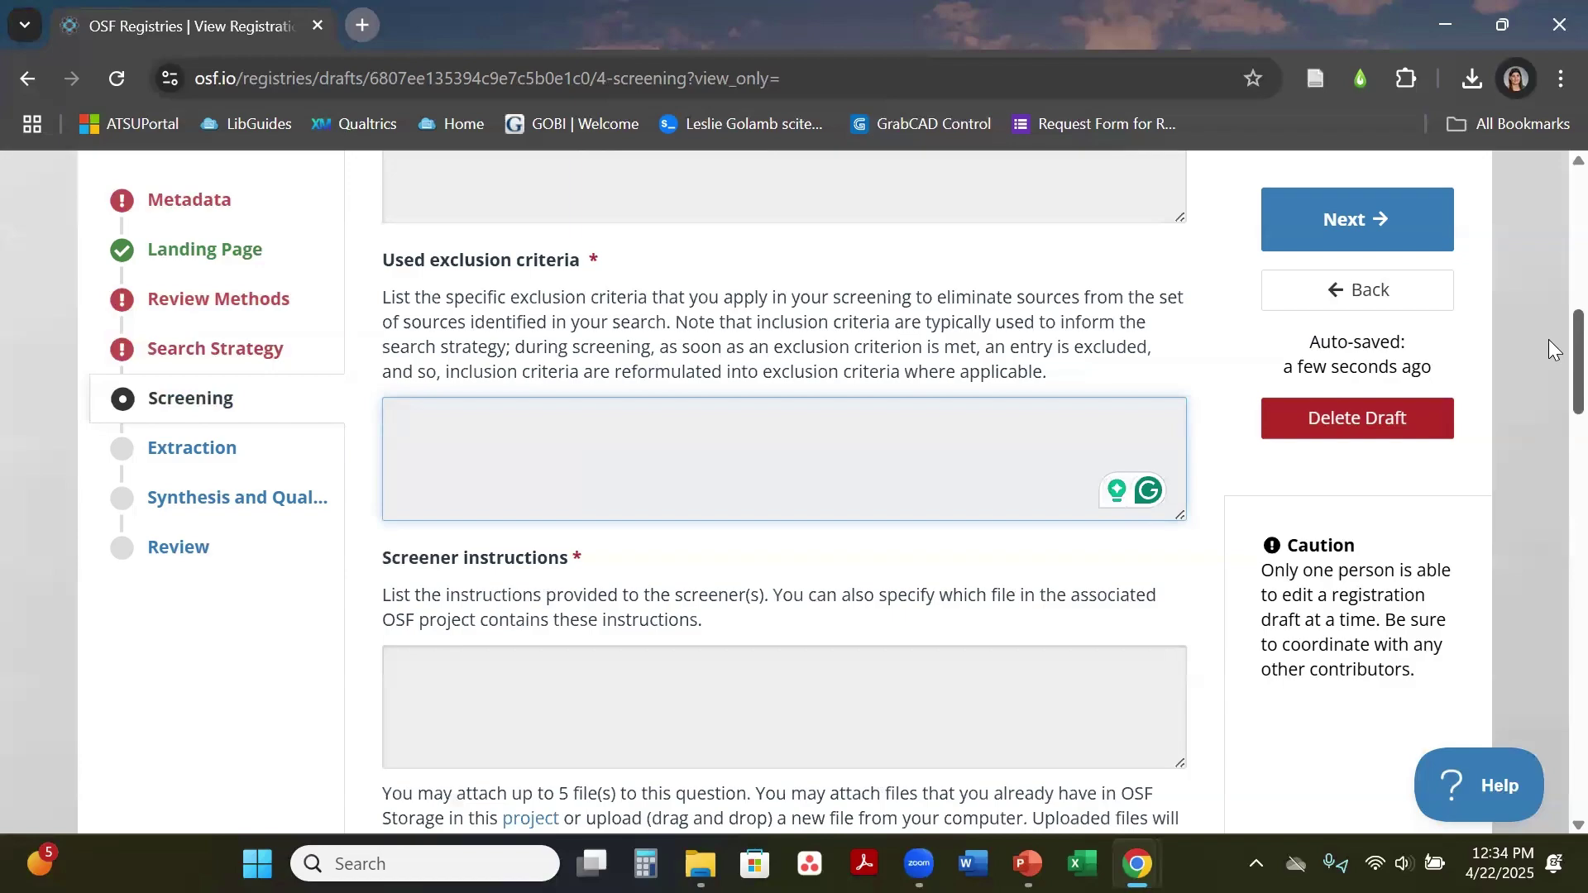
scroll(1548, 393, down, 3)
scroll(1548, 413, down, 6)
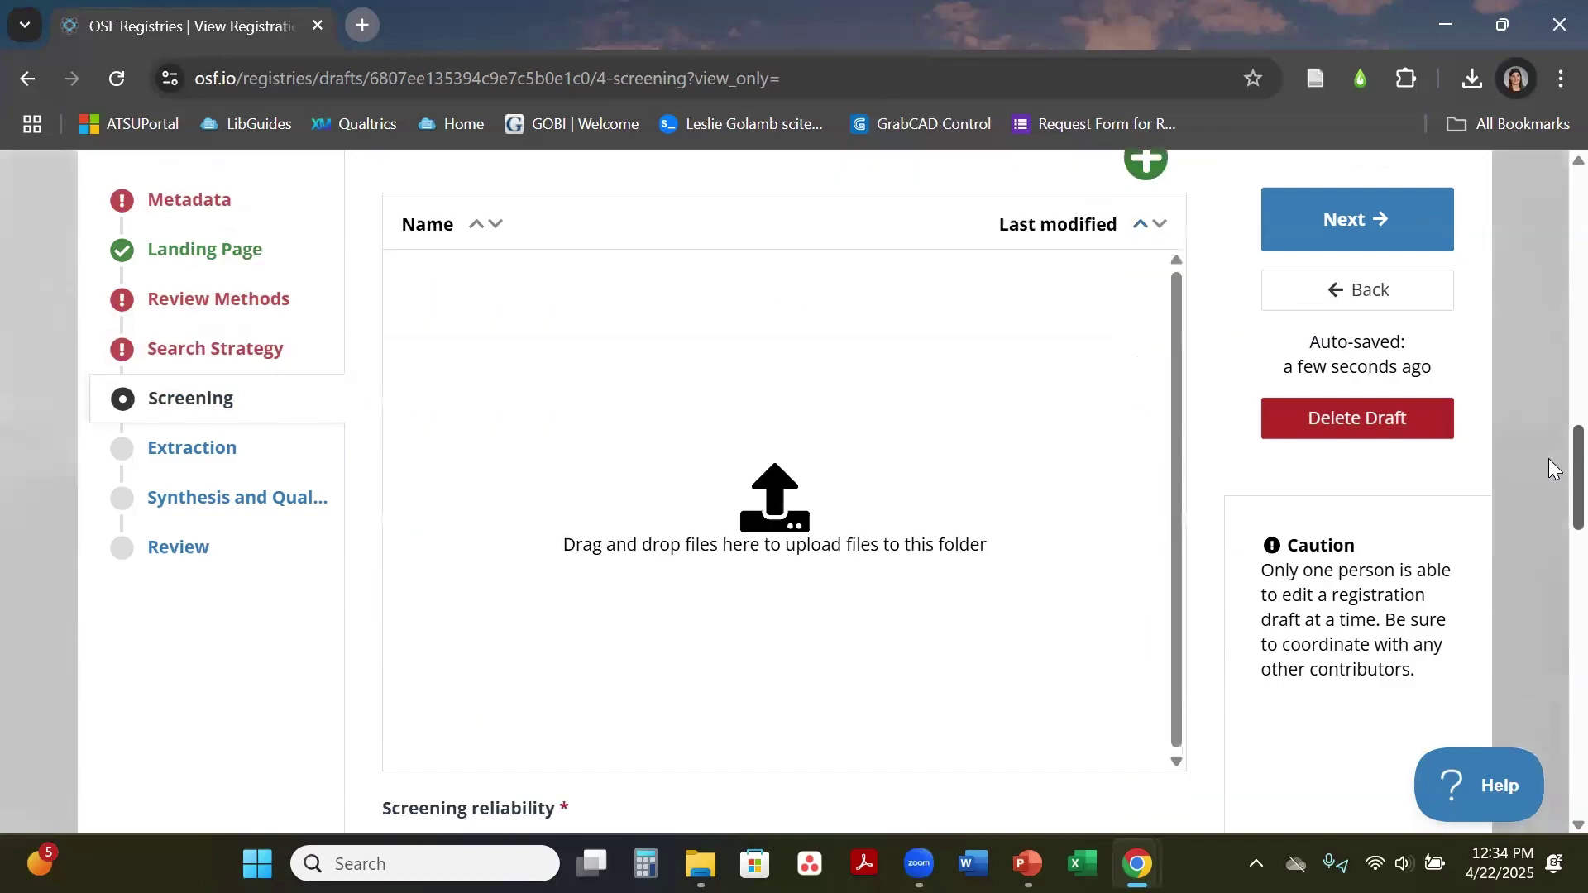
scroll(1549, 473, up, 1)
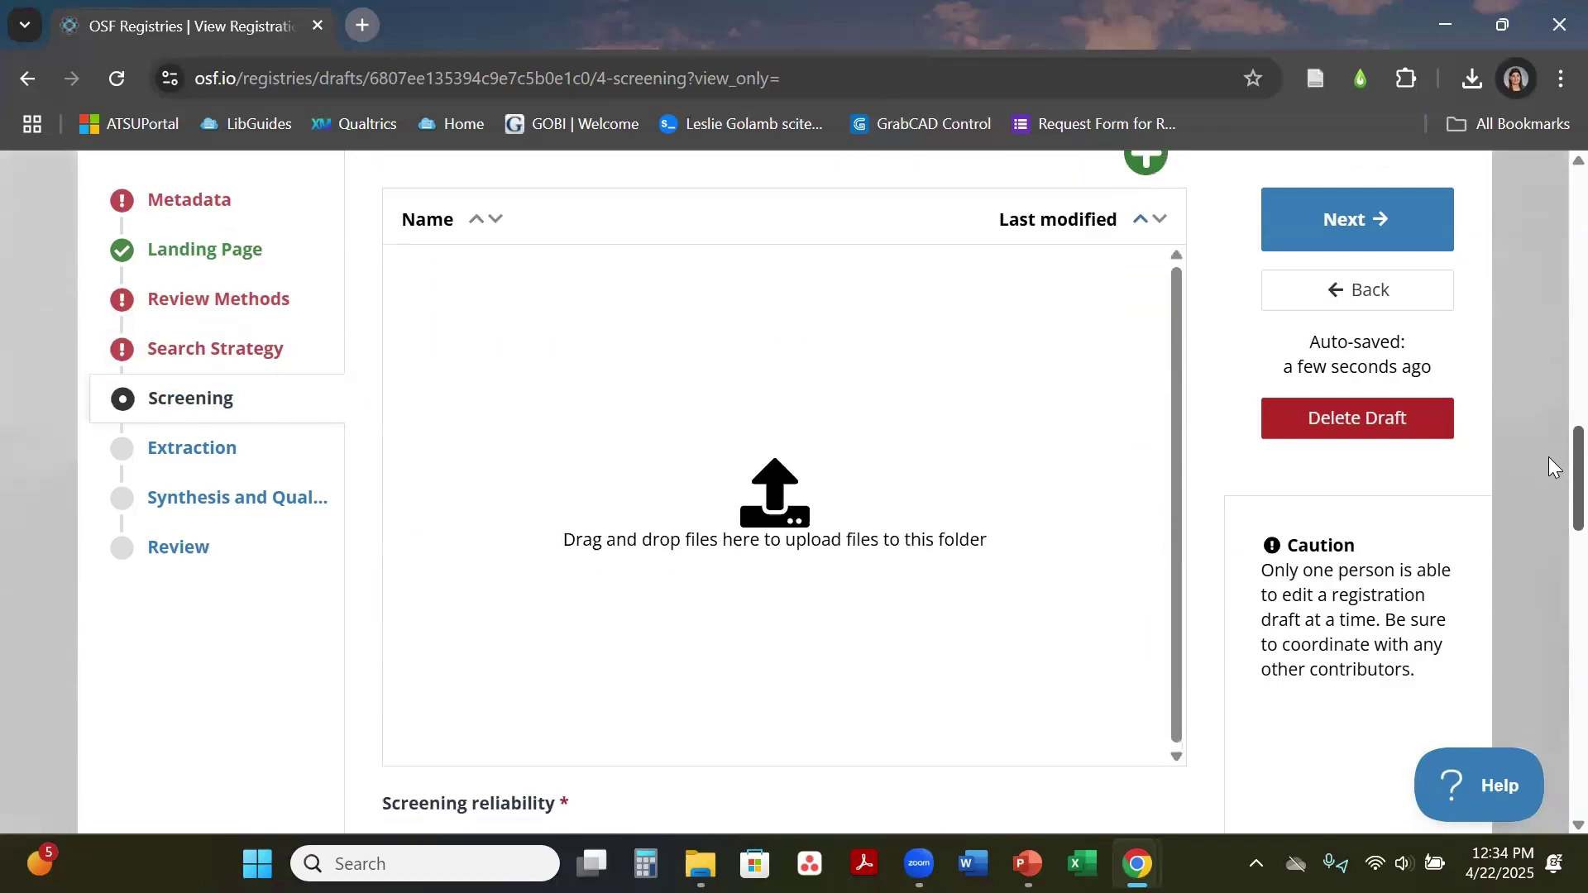
scroll(1550, 473, down, 2)
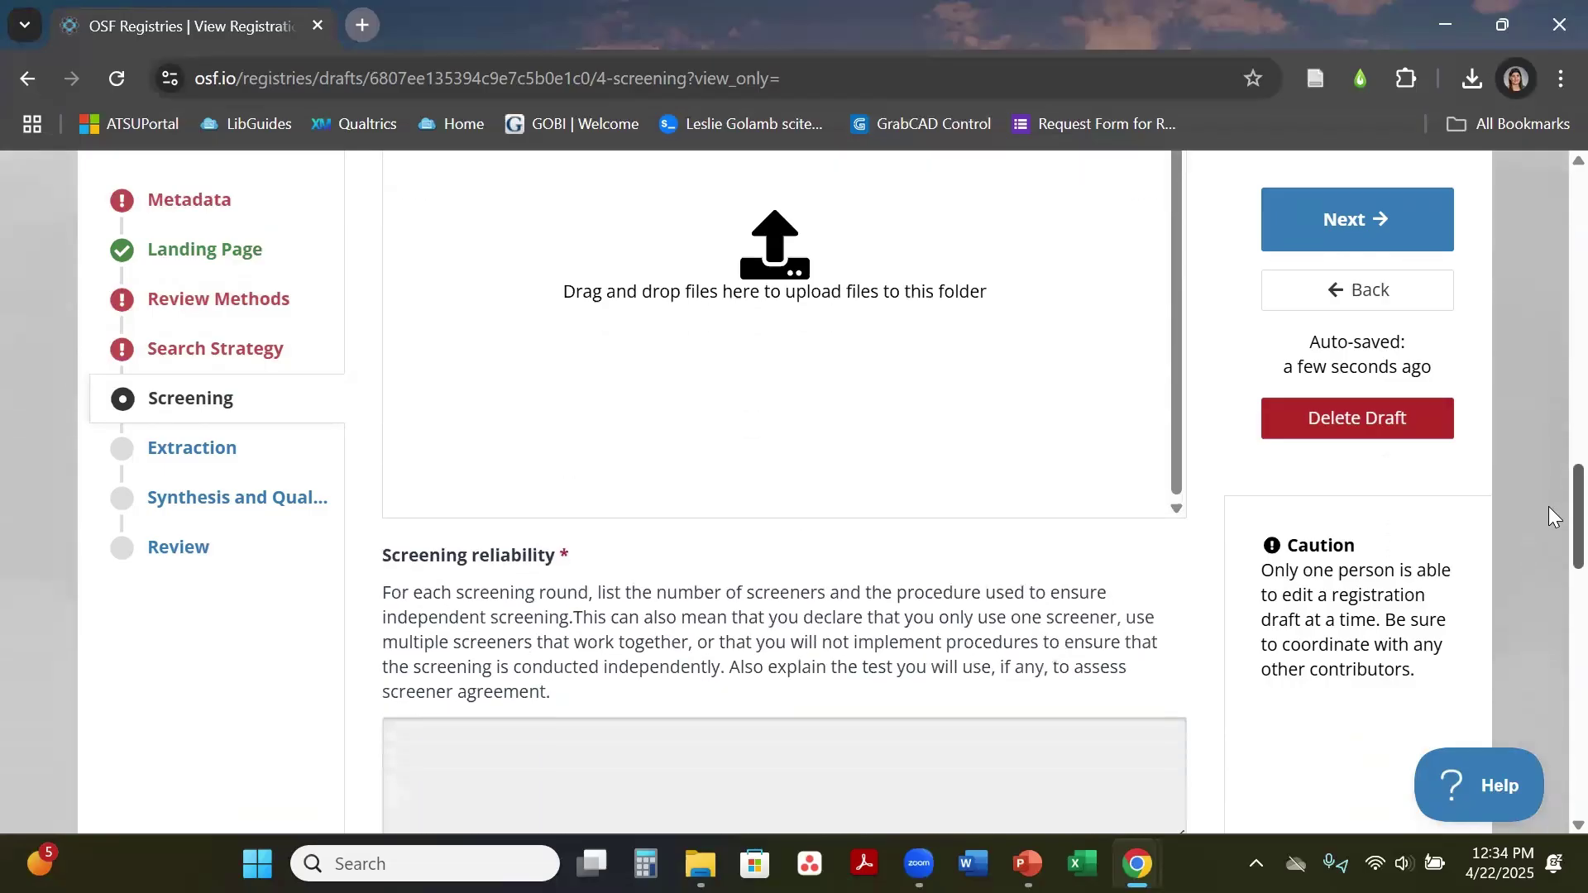
scroll(1551, 515, down, 5)
scroll(1548, 567, down, 6)
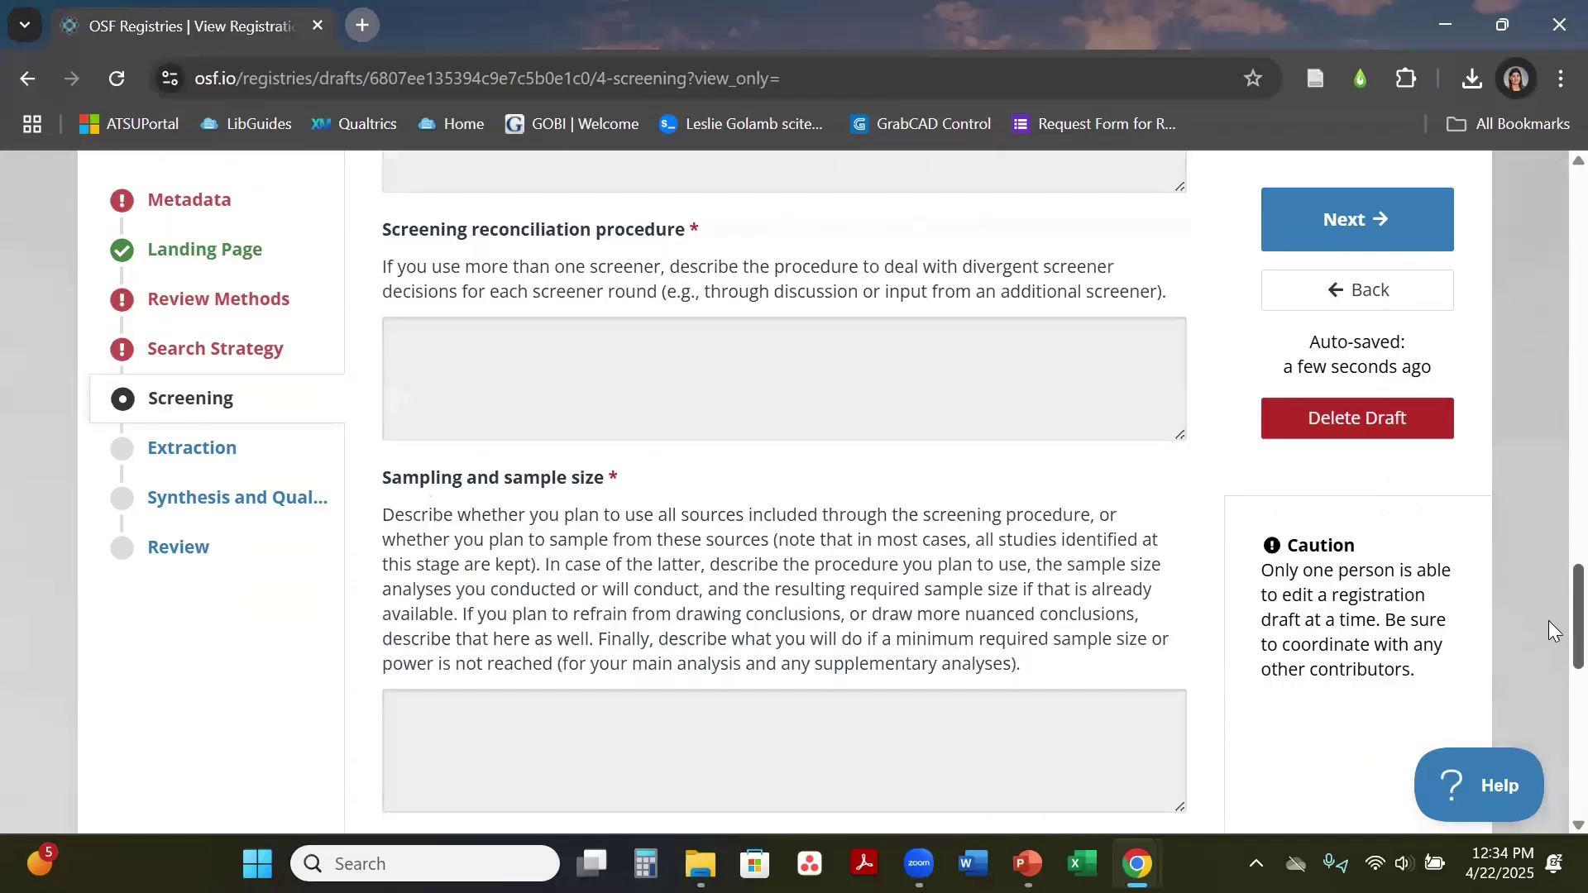
scroll(1548, 711, down, 5)
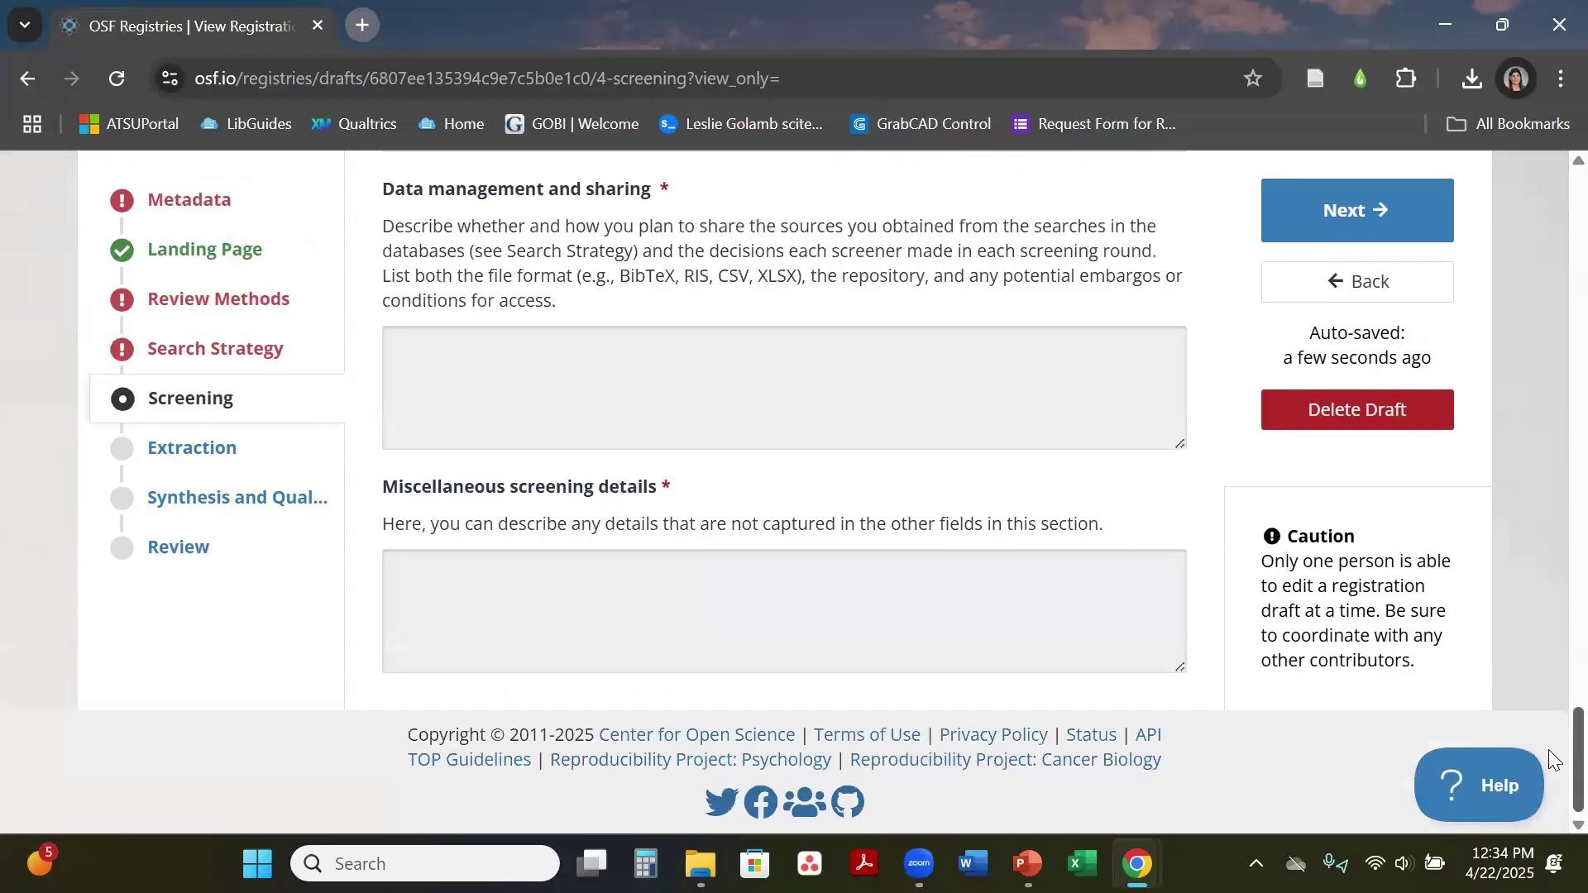
scroll(206, 451, up, 1)
Step: Open the Extraction section and scroll through its empty questions
click(207, 449)
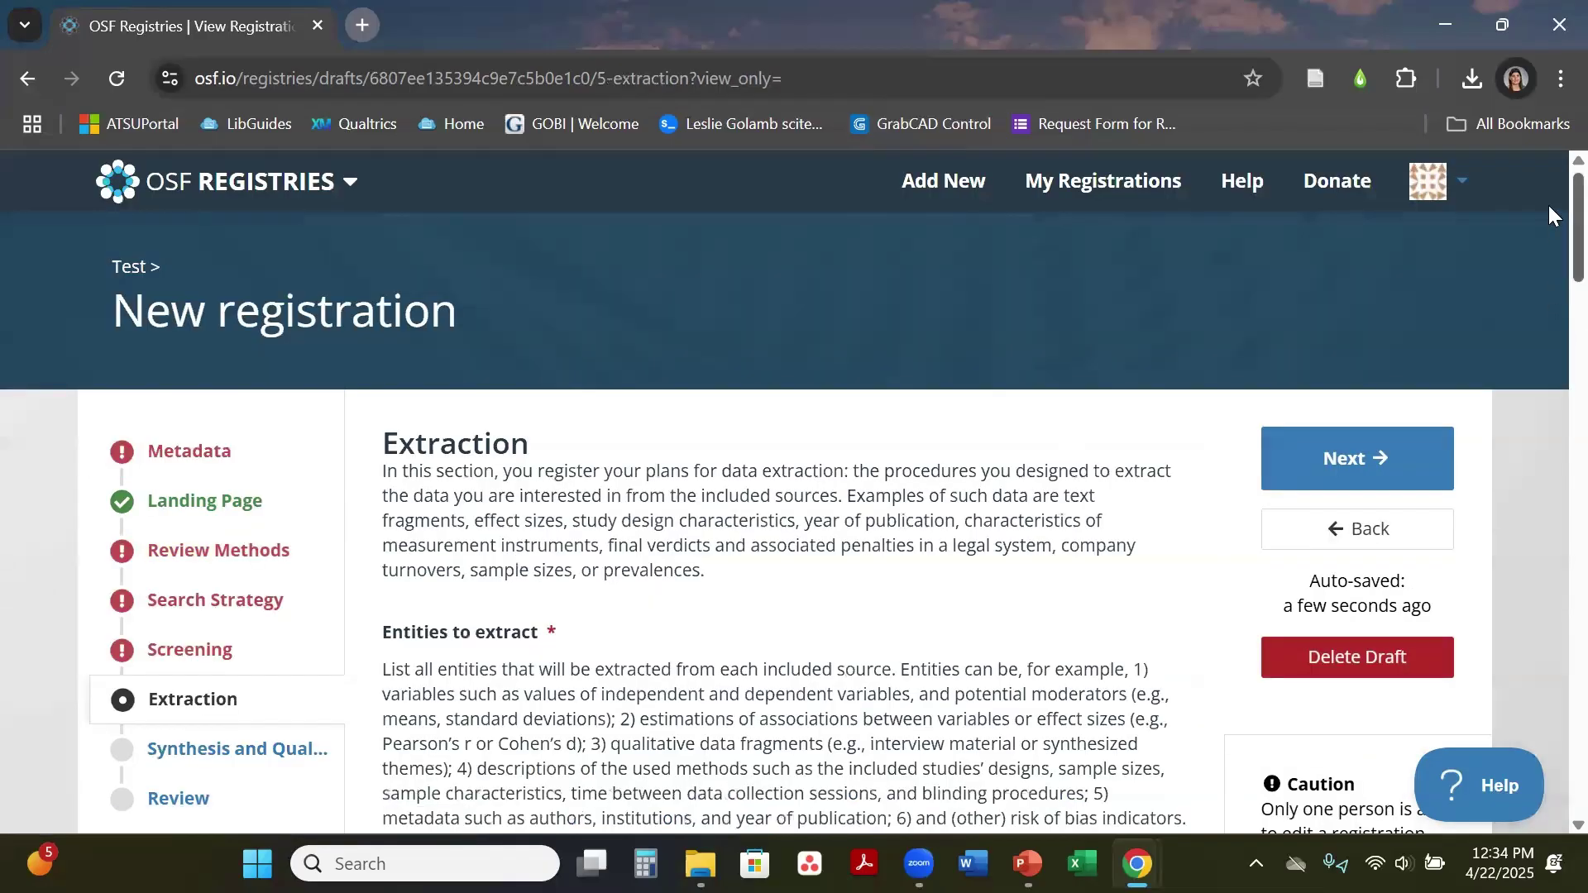
scroll(1550, 270, down, 5)
scroll(1549, 272, down, 4)
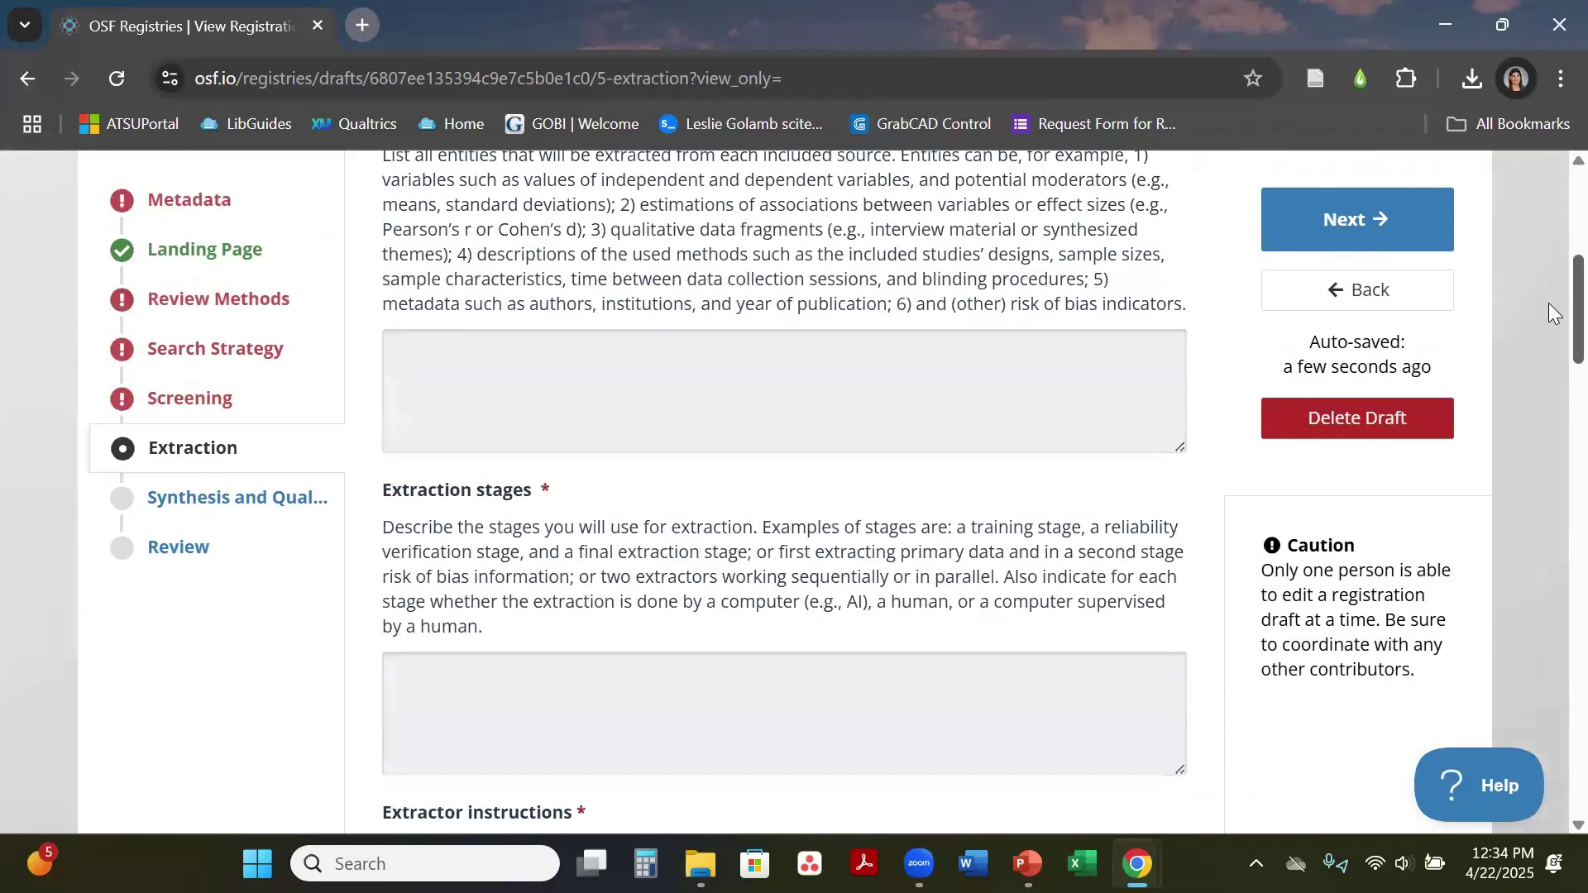
scroll(1551, 331, down, 3)
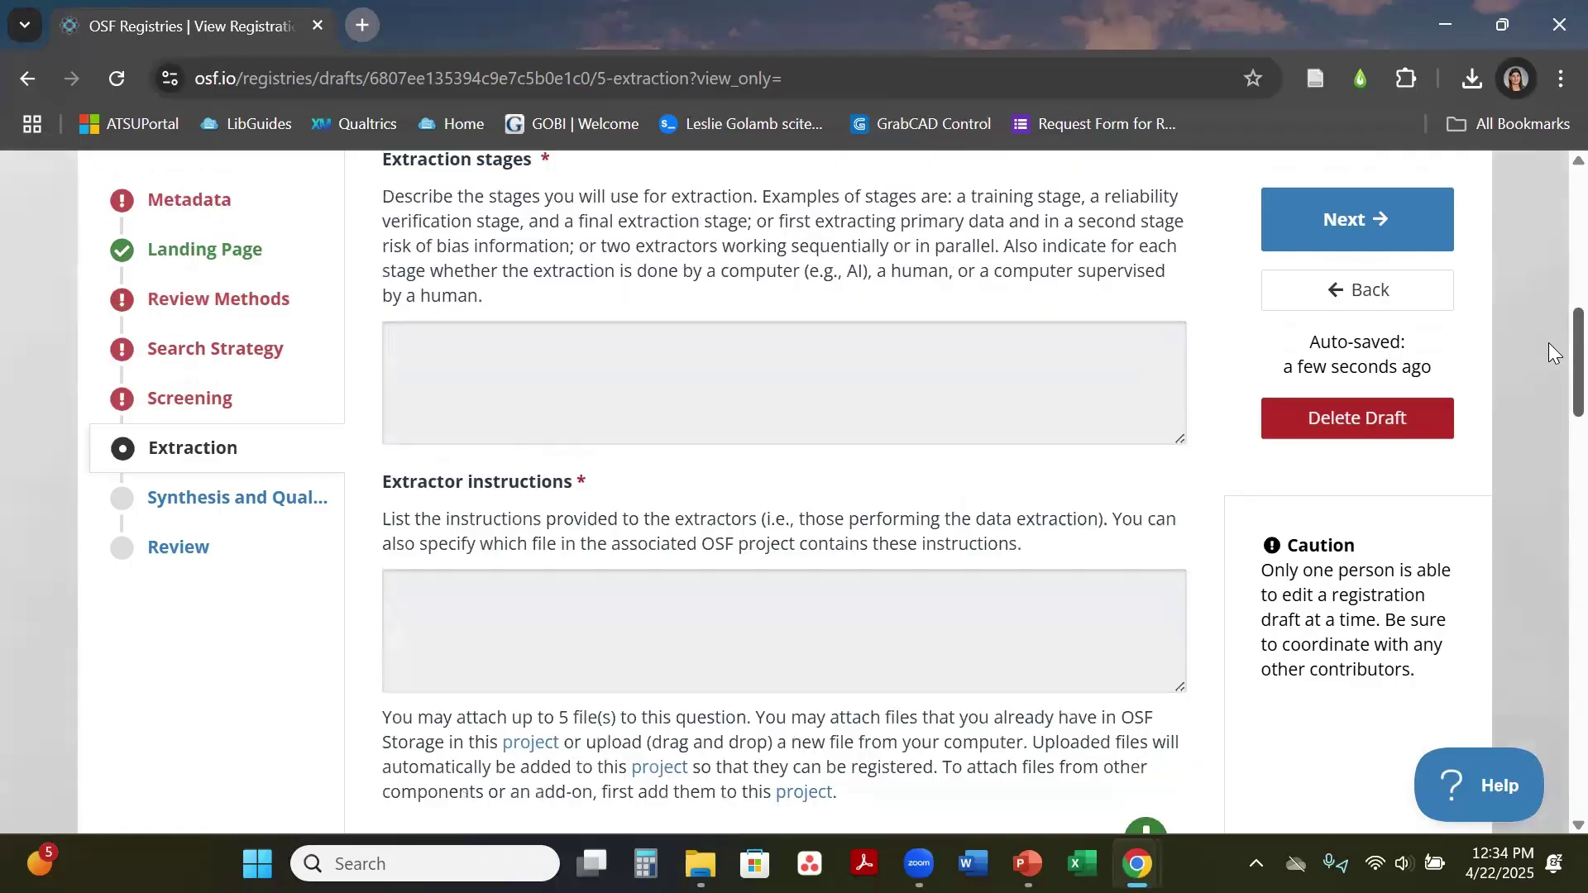
scroll(1548, 361, down, 5)
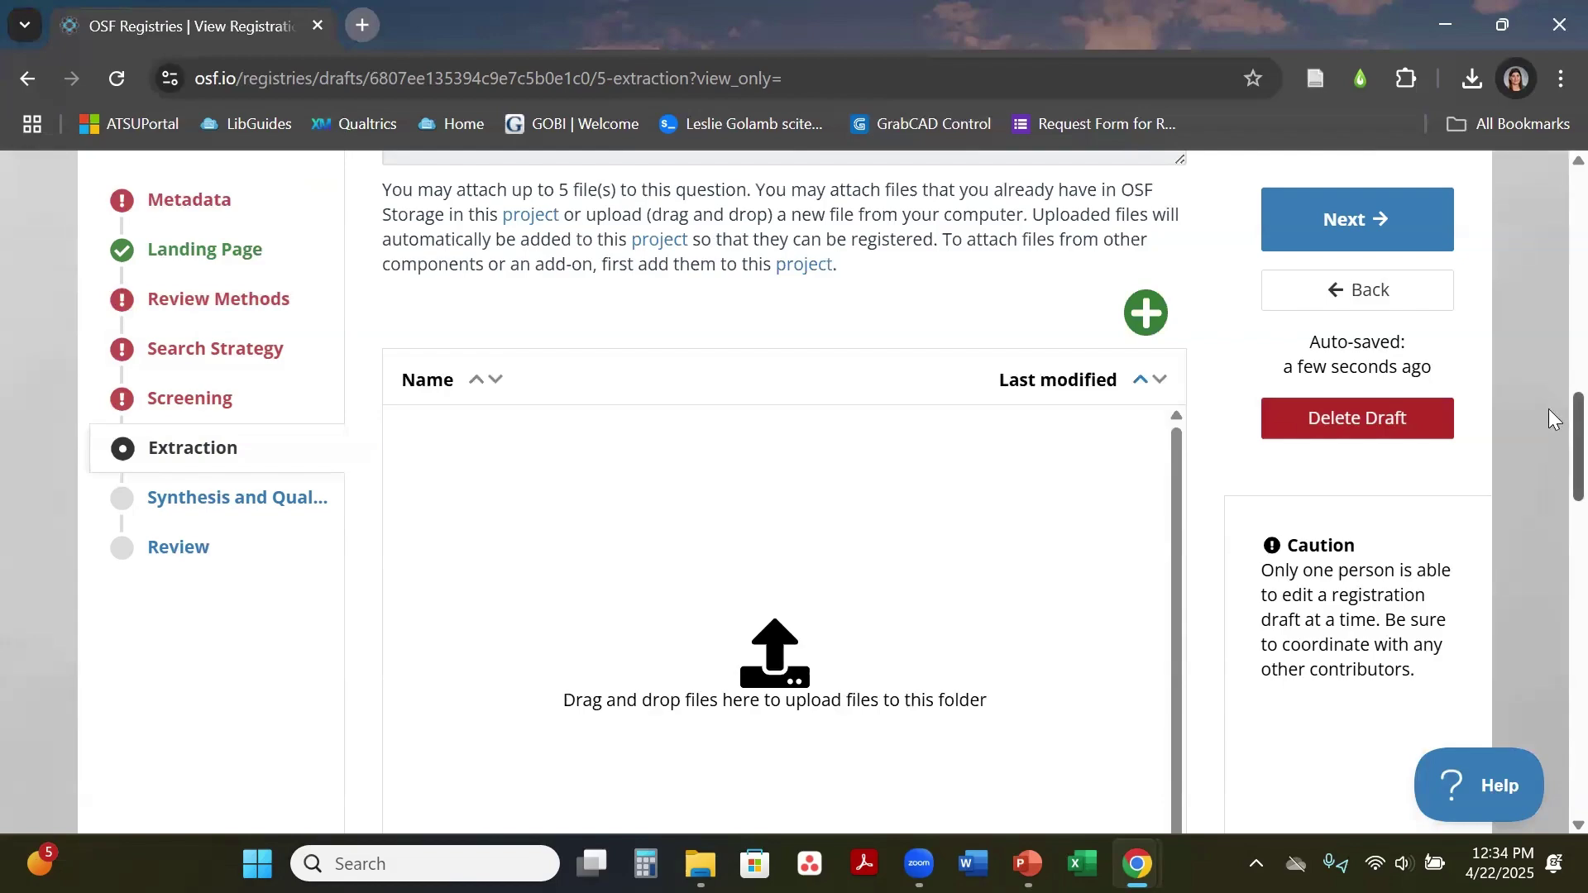
Step: Click into the extraction Data management answer box, then go to Synthesis and Quality Assessment
scroll(1554, 420, down, 4)
drag(1553, 478, 1548, 722)
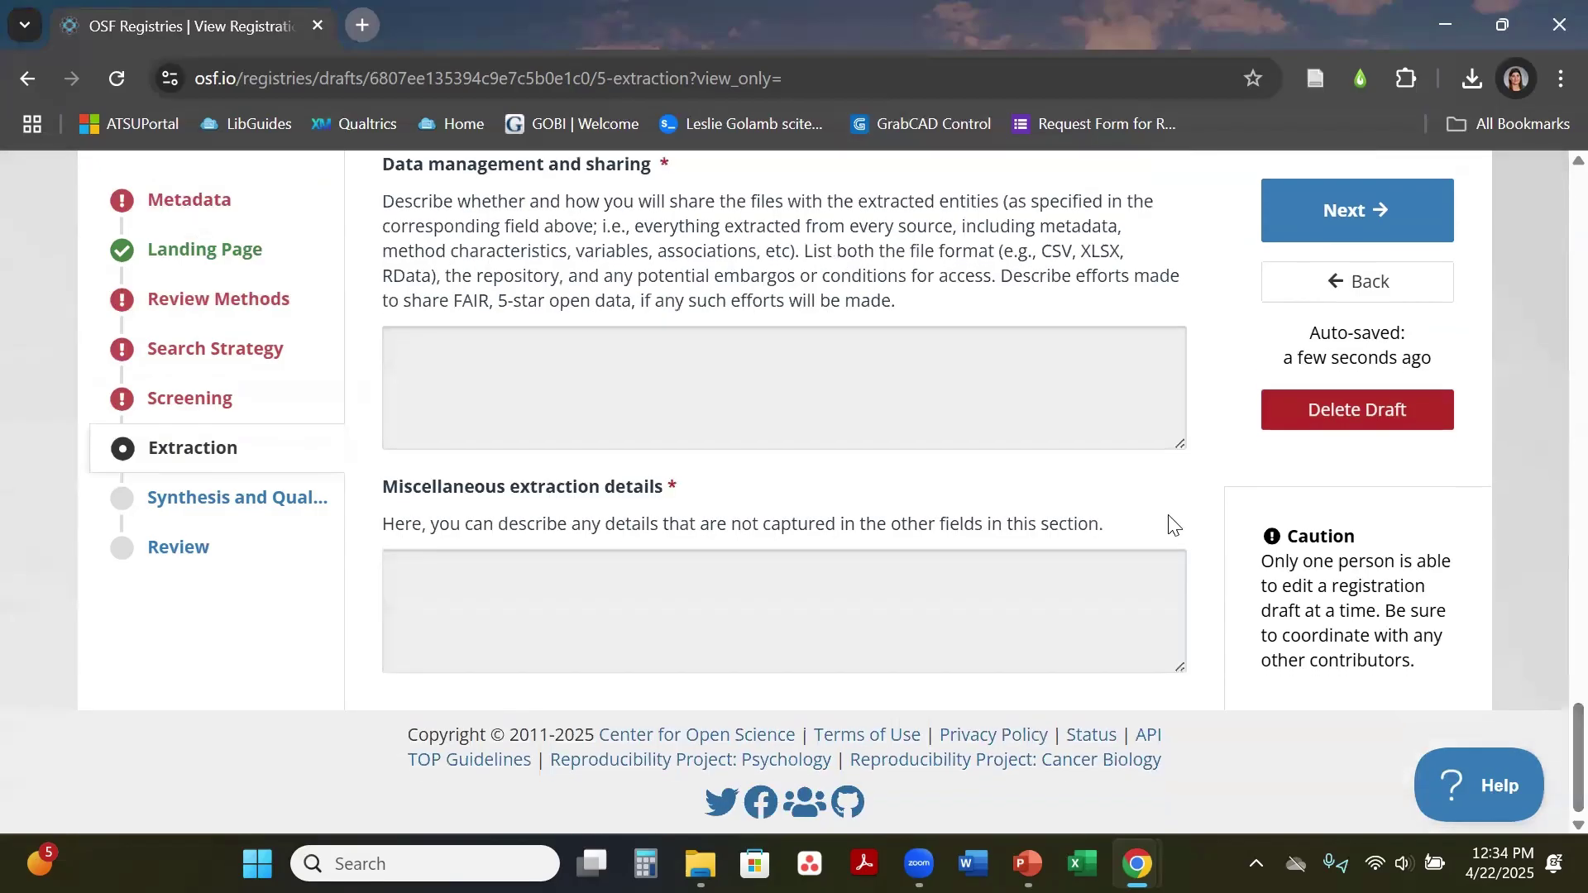
click(569, 394)
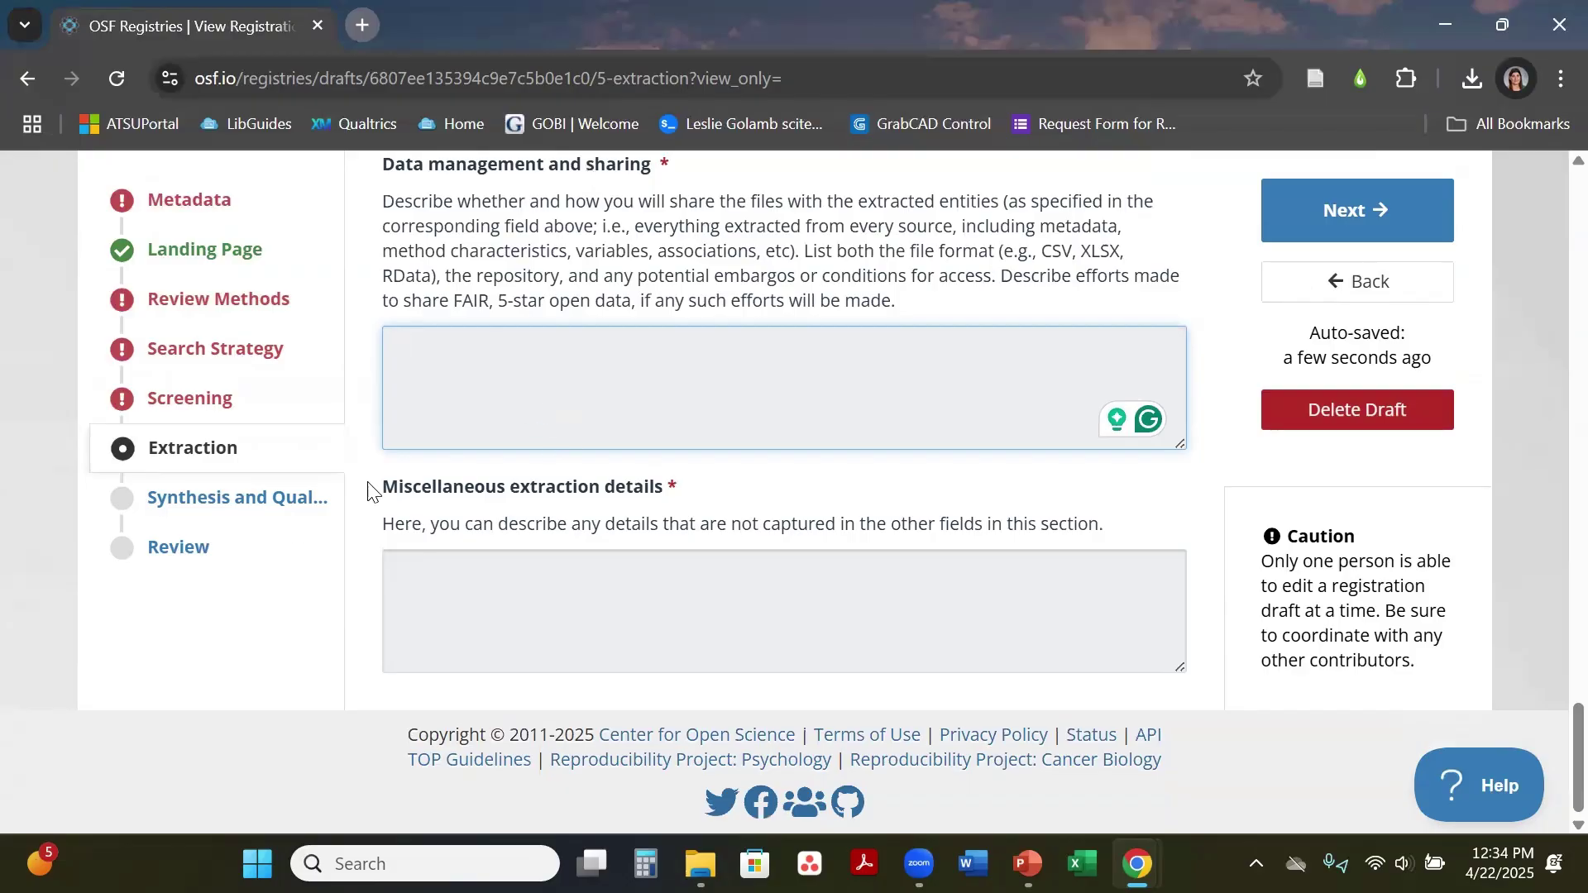
click(256, 508)
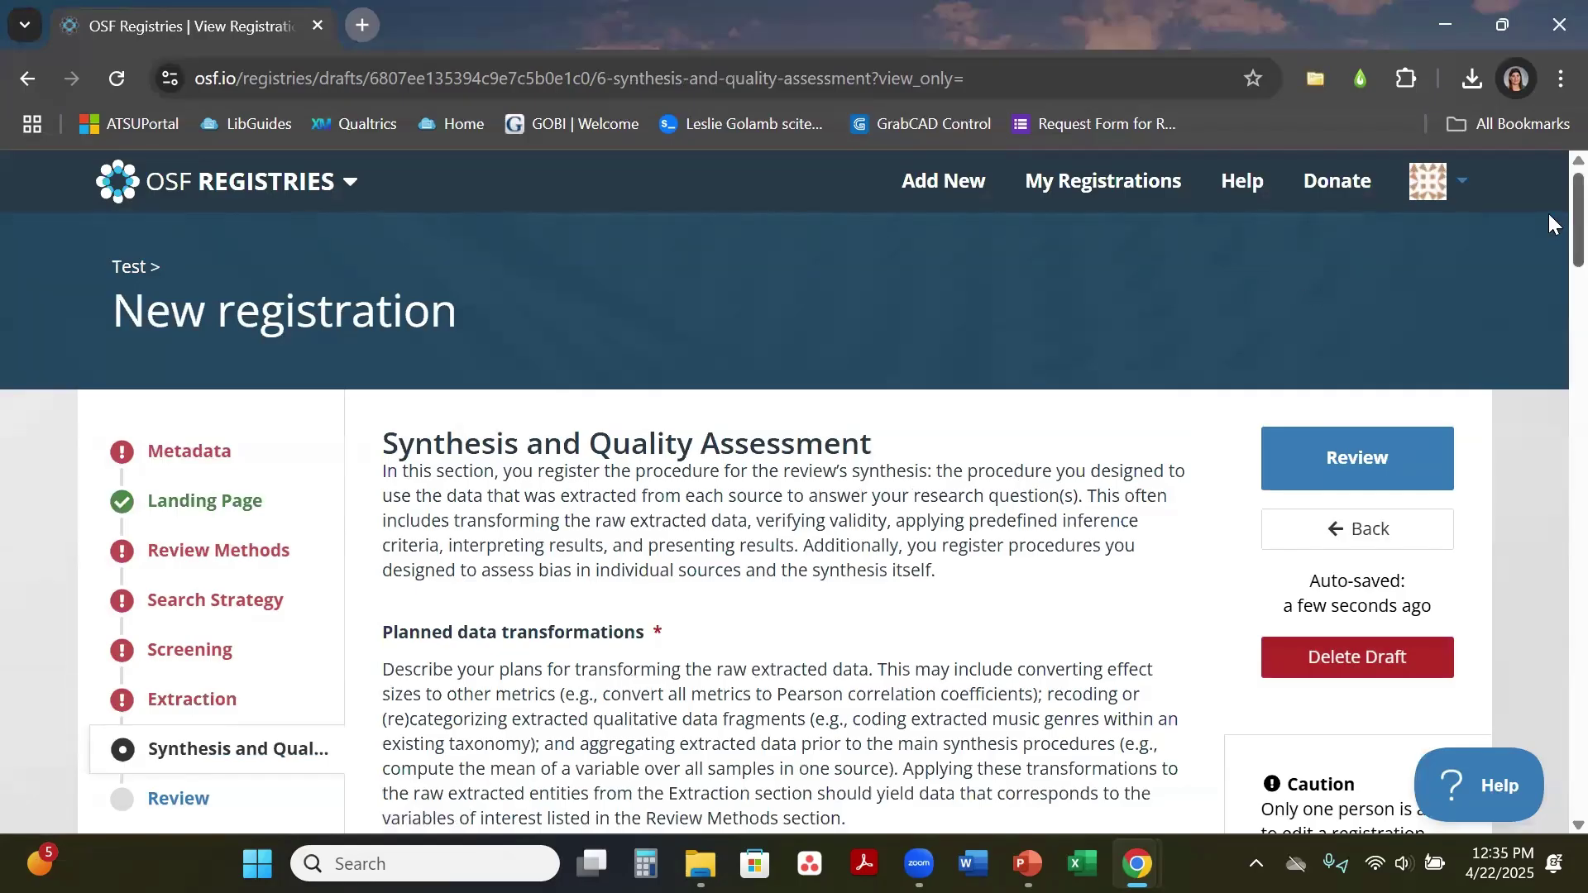
Step: Scroll through the Synthesis and Quality Assessment questions, clicking into the Data validation answer box
scroll(1548, 219, down, 3)
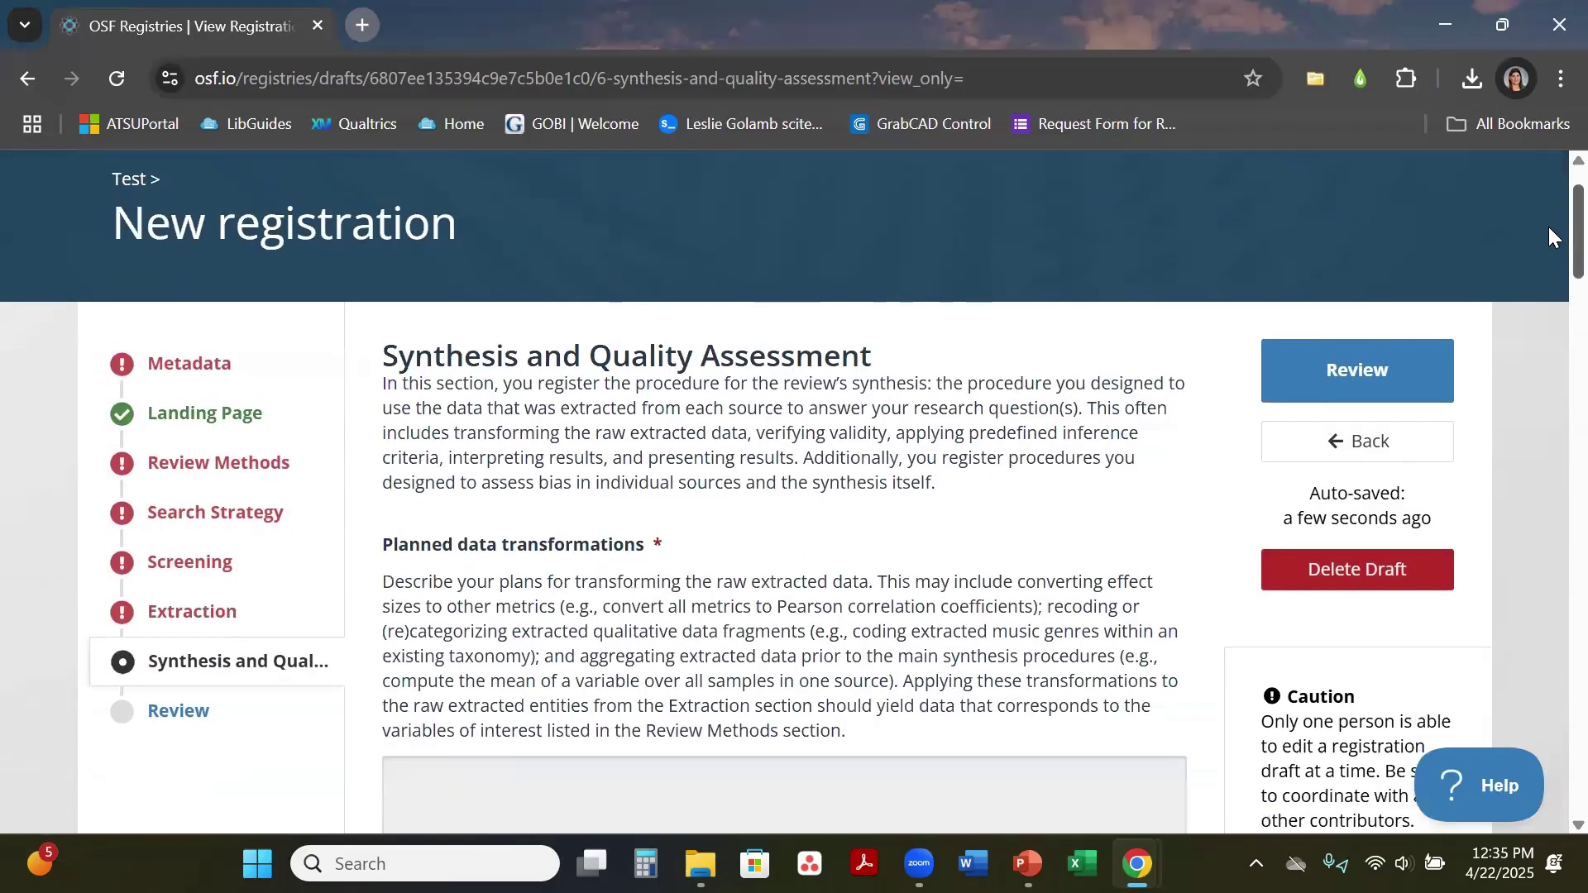
scroll(1548, 248, down, 6)
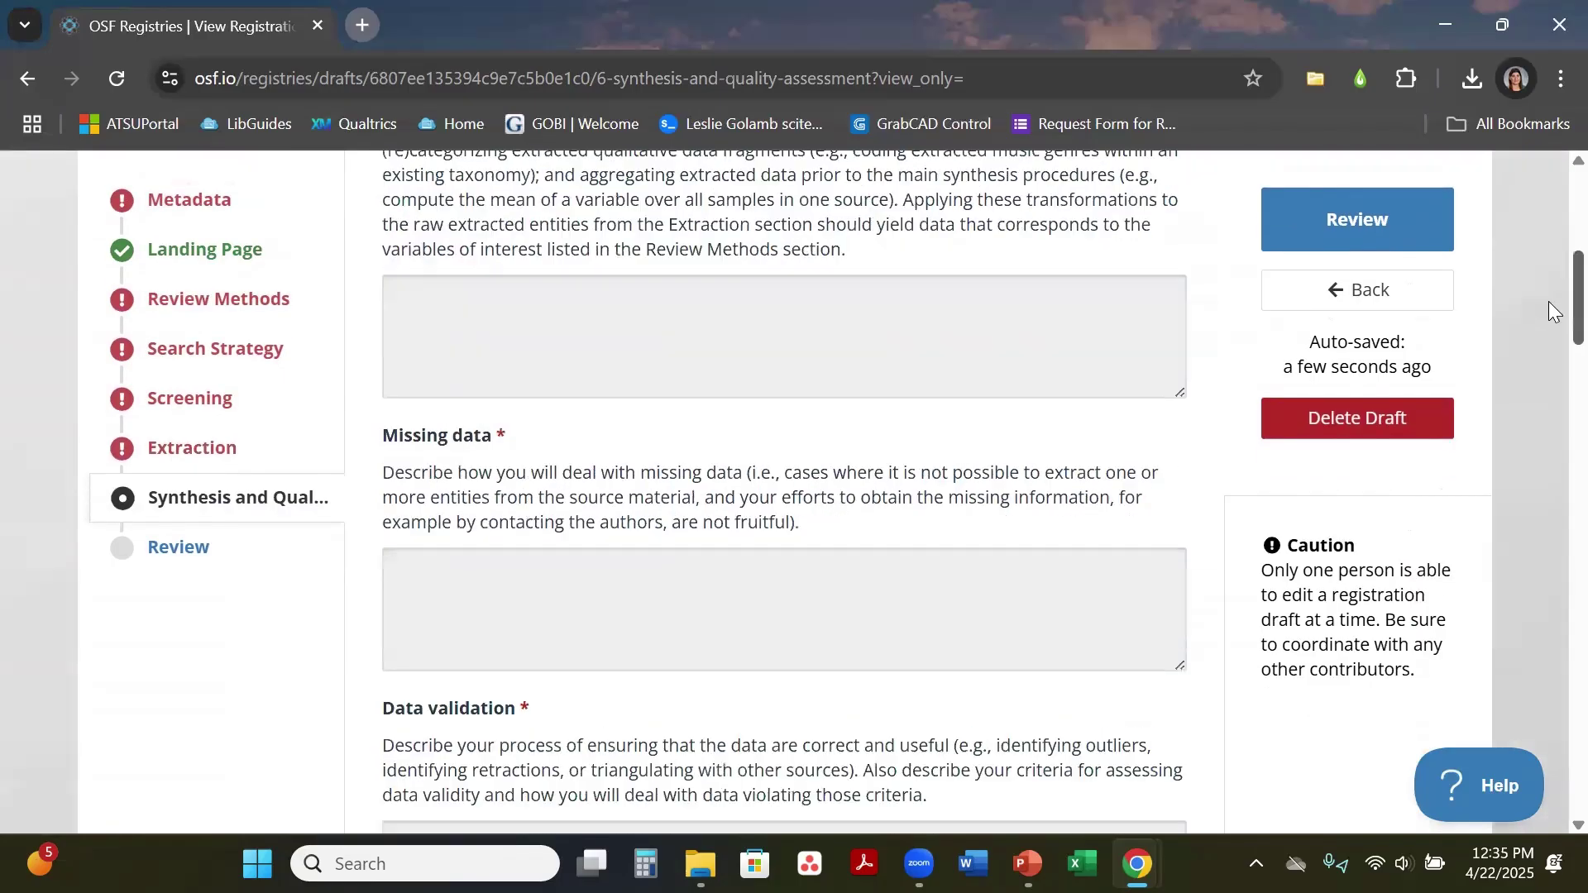
scroll(1548, 322, down, 4)
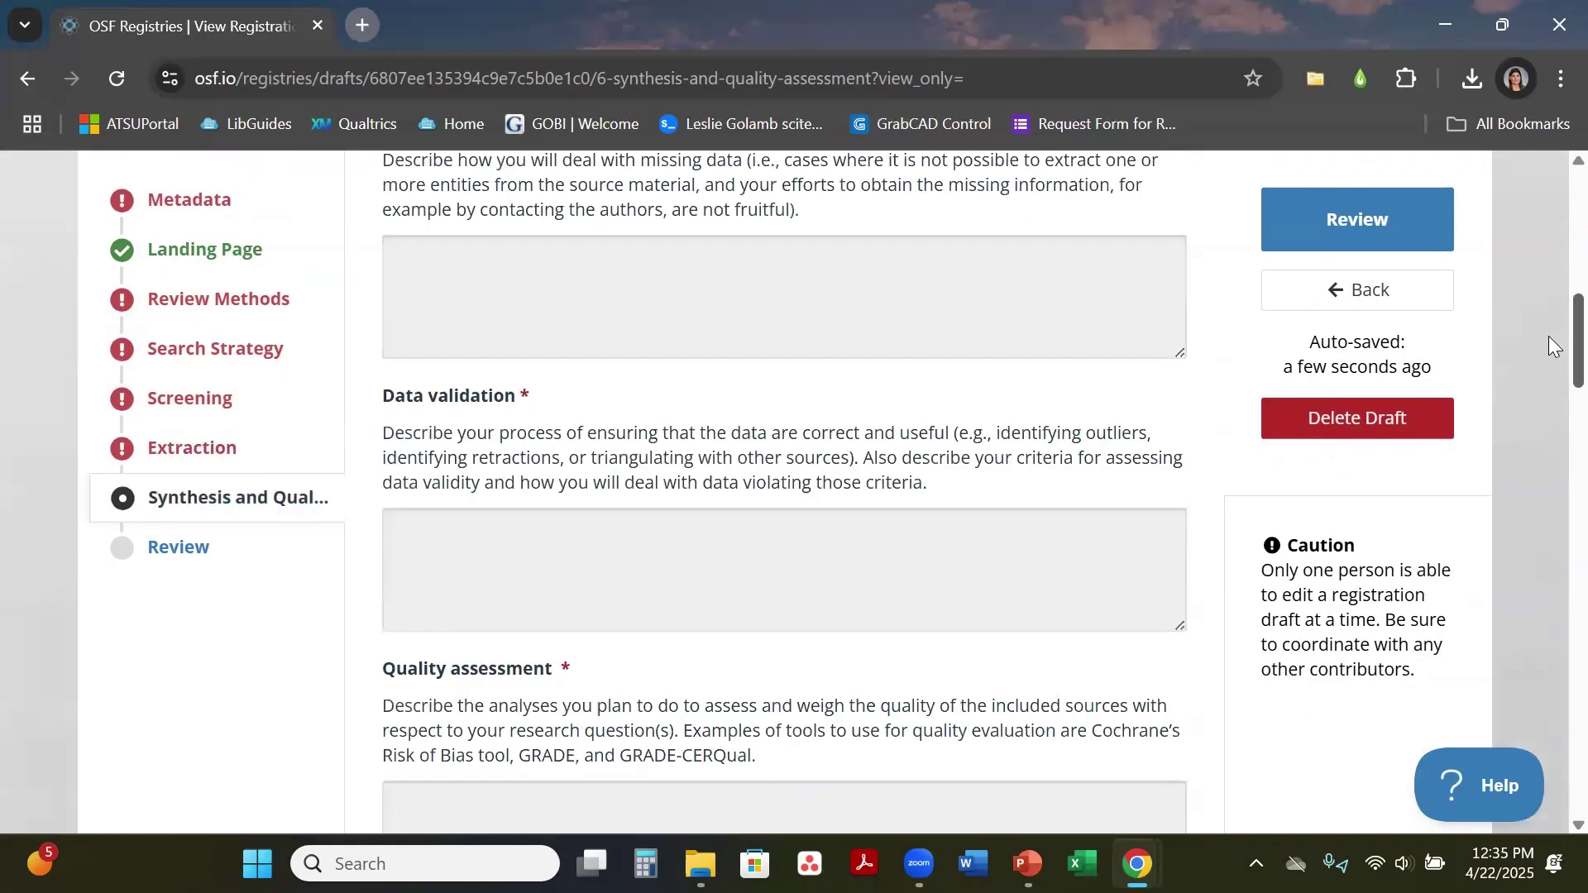
click(1058, 478)
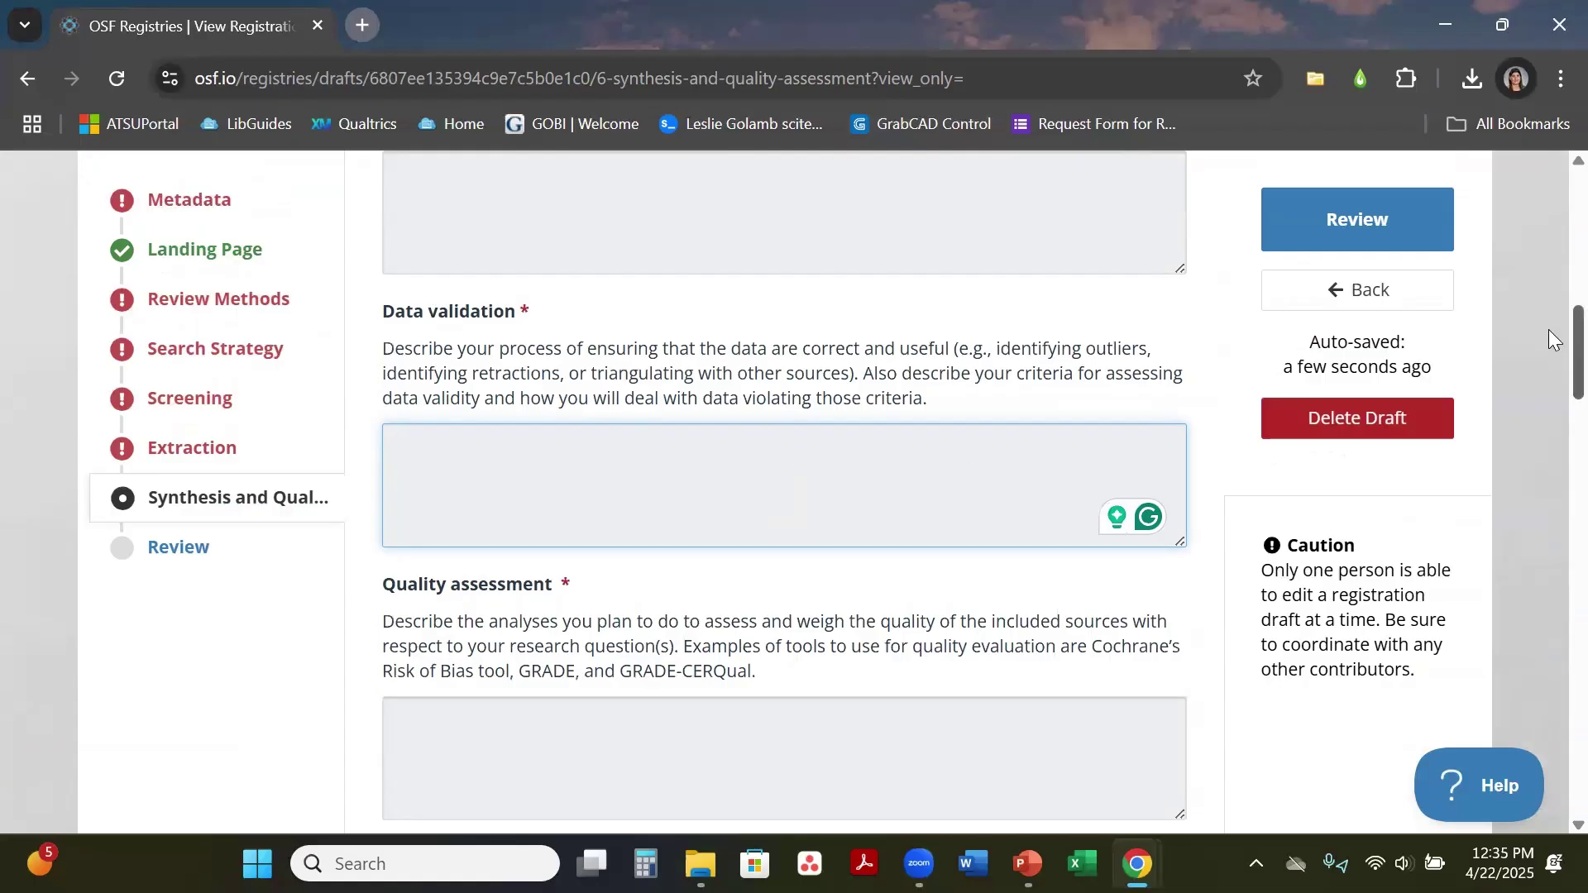
scroll(1548, 330, down, 4)
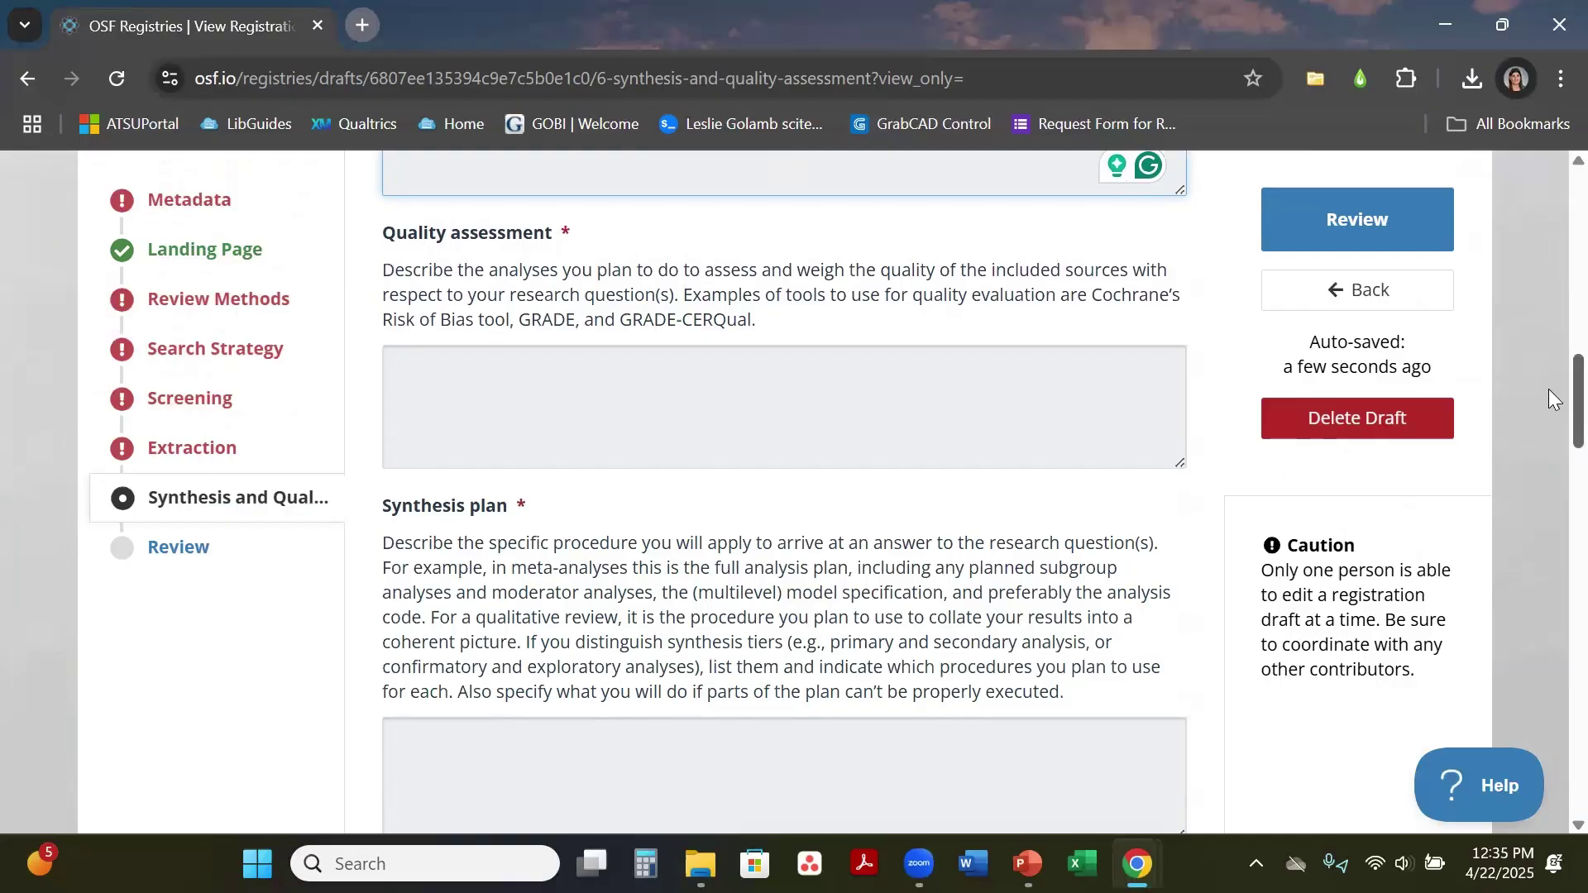
drag(1548, 382, 1548, 279)
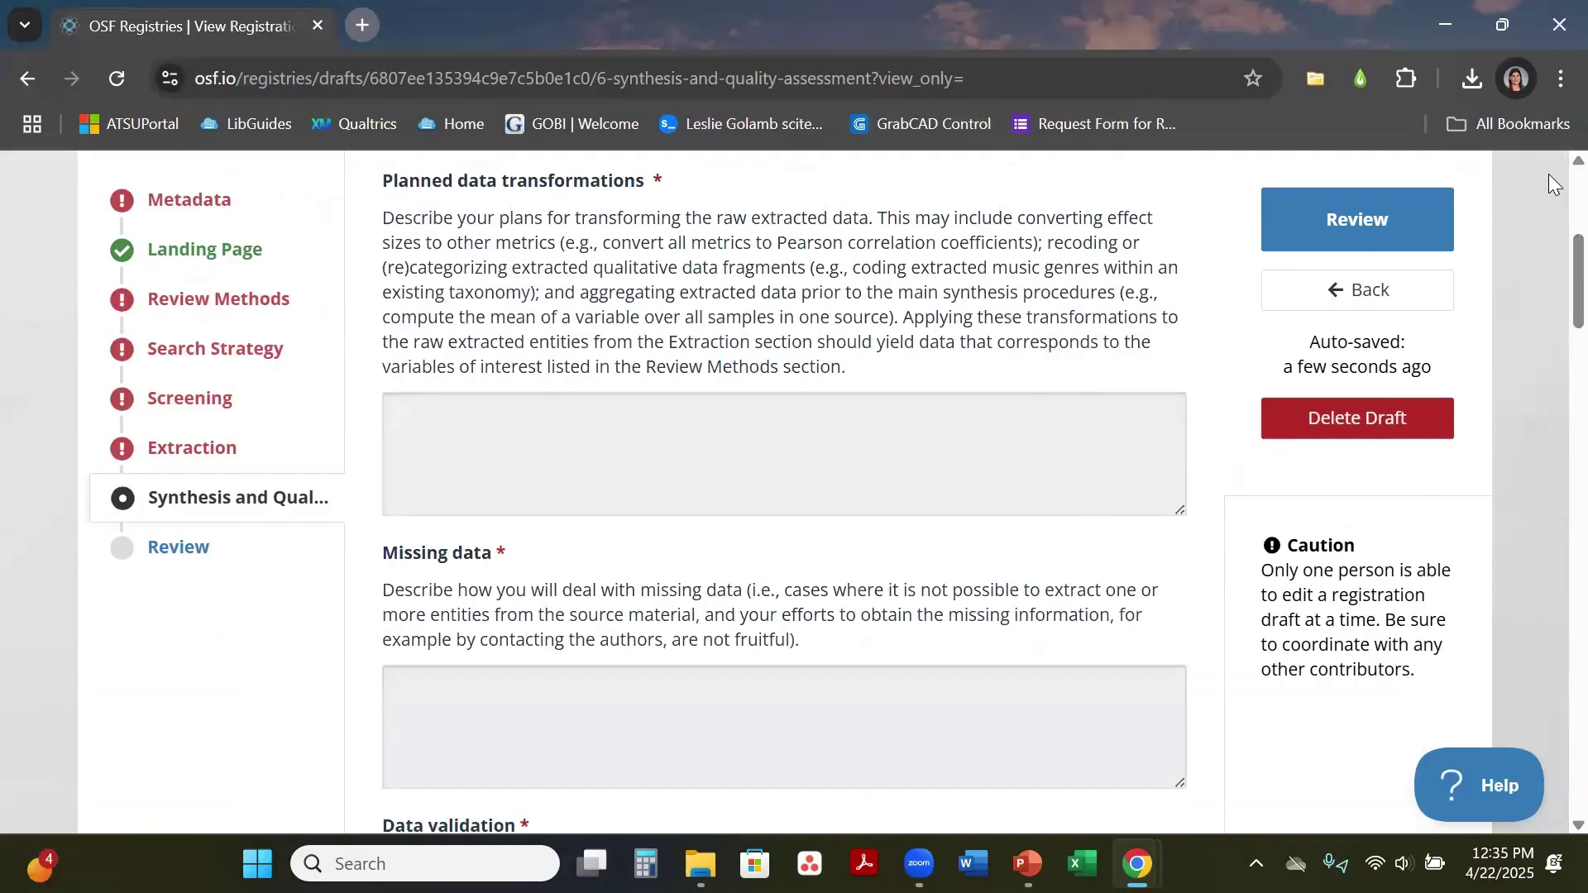
drag(1548, 248, 1548, 321)
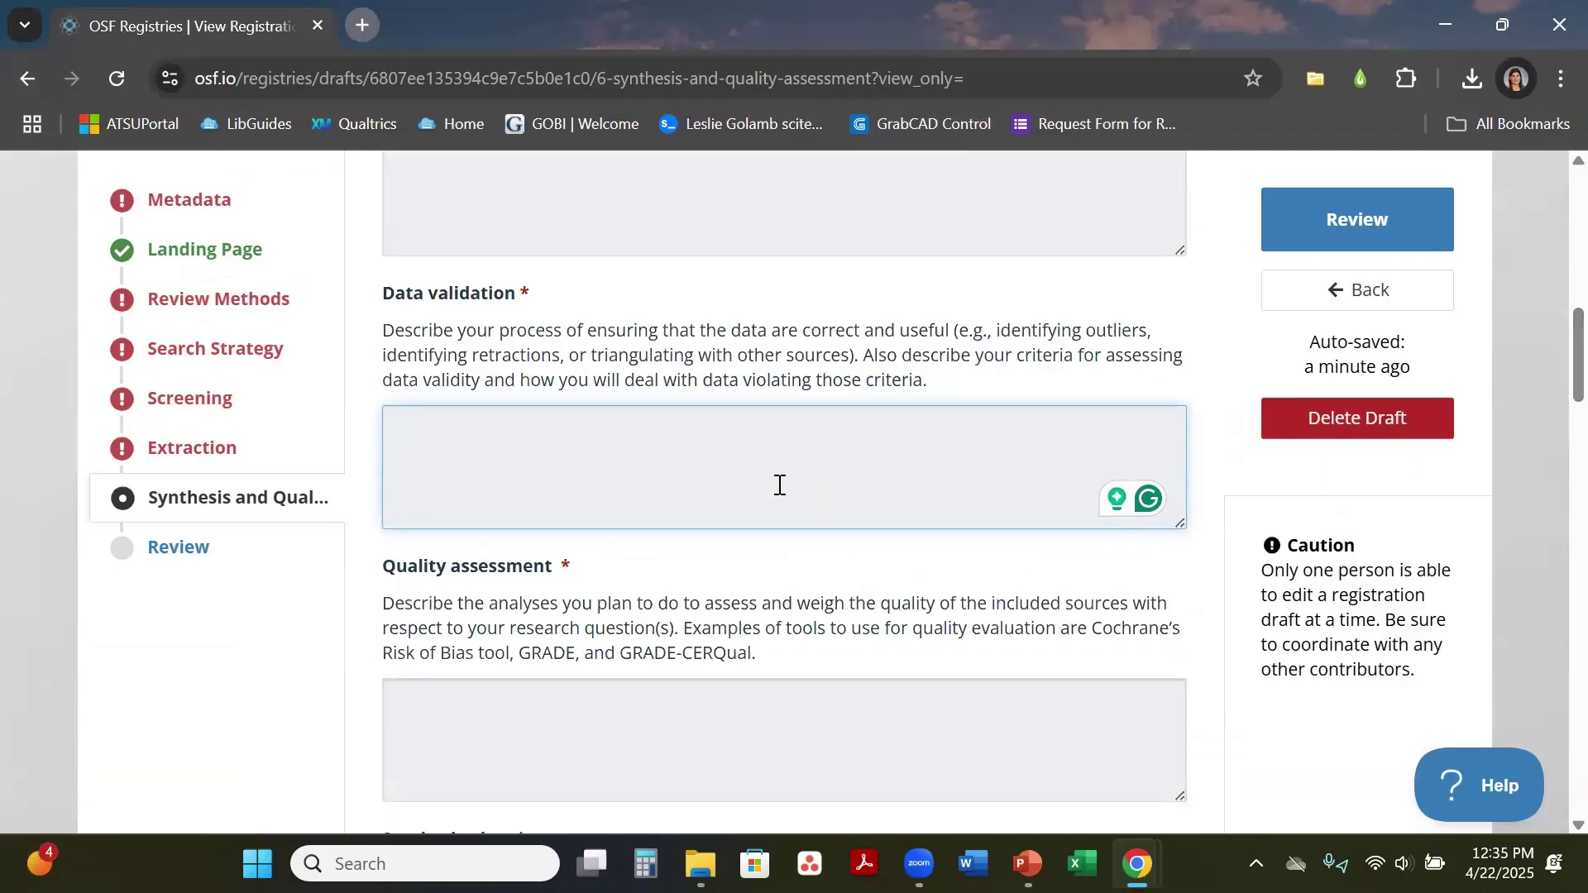
Step: Open the Review summary and scroll through each section's 'This field can't be blank' entries
click(213, 561)
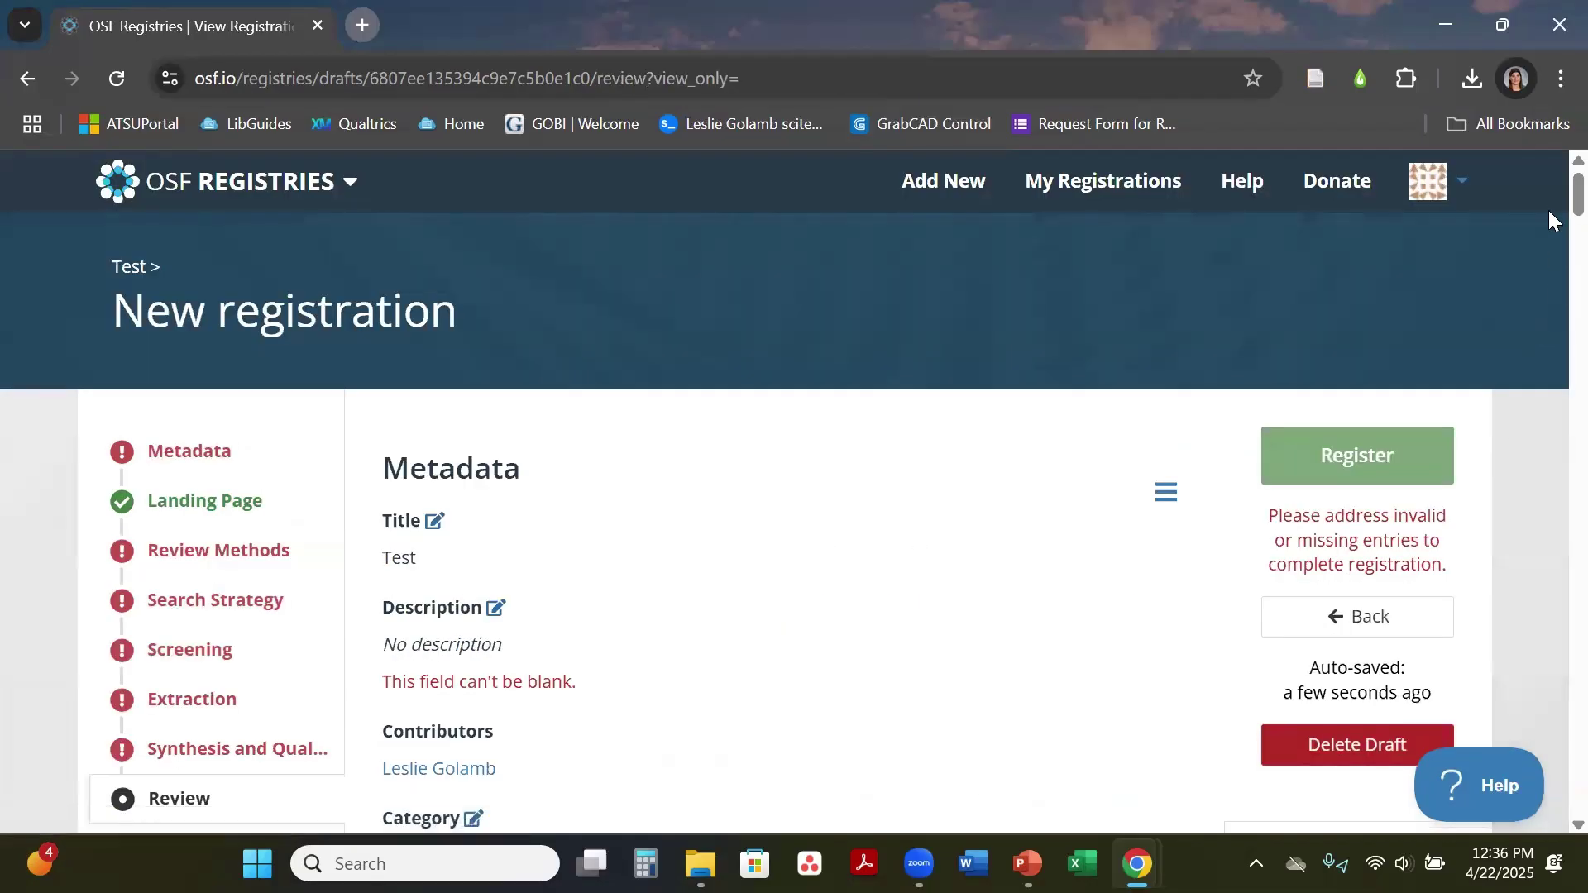
scroll(1548, 225, down, 15)
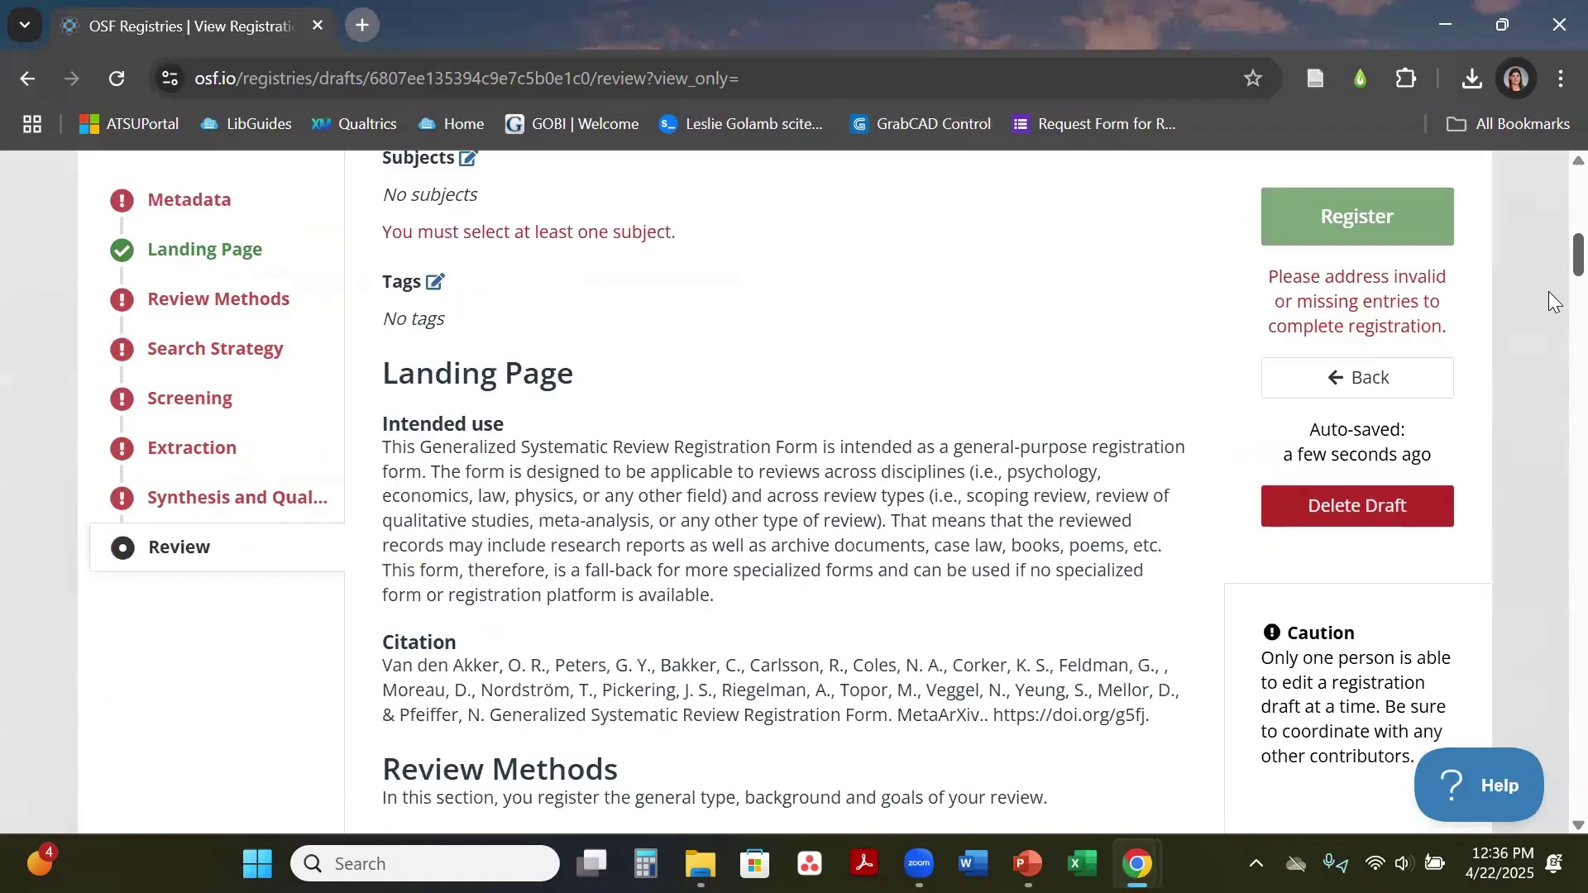
scroll(1551, 335, down, 10)
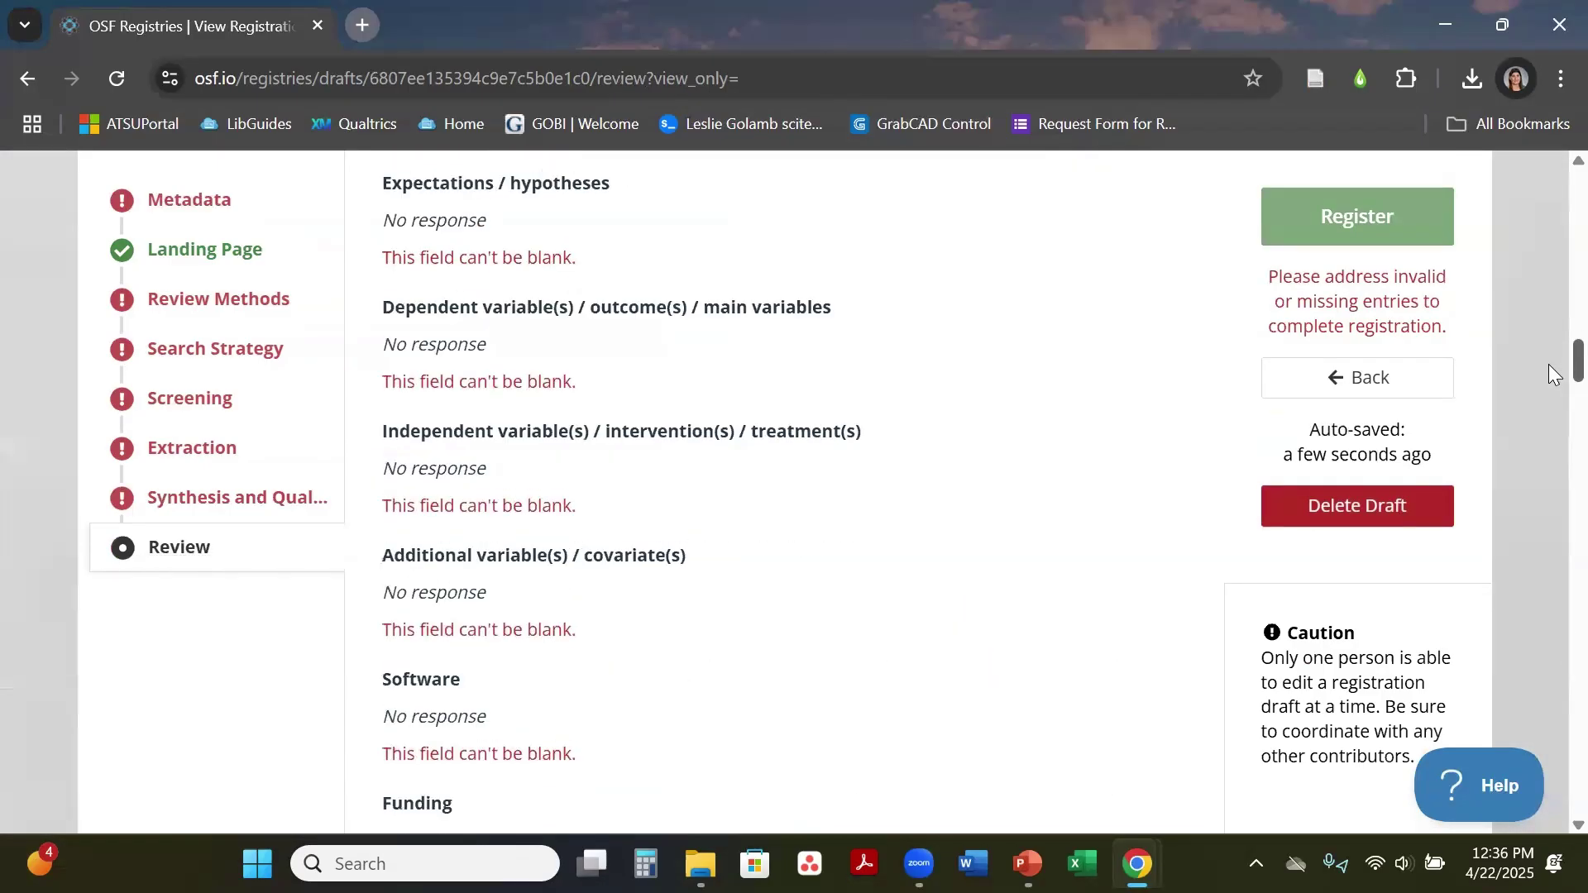
scroll(1551, 374, down, 20)
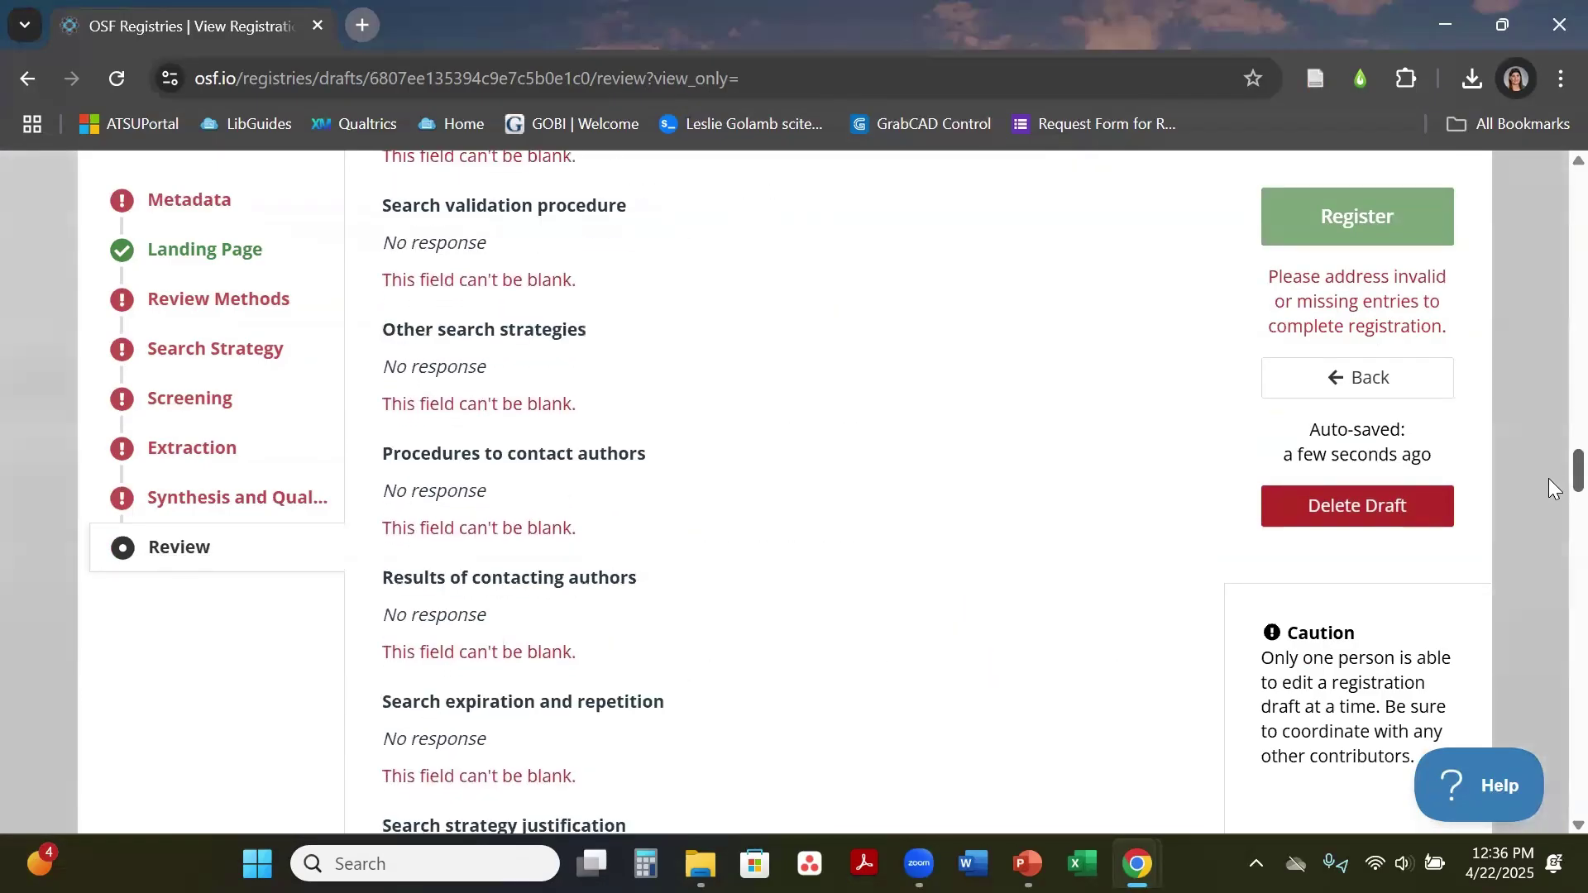
scroll(1549, 513, down, 20)
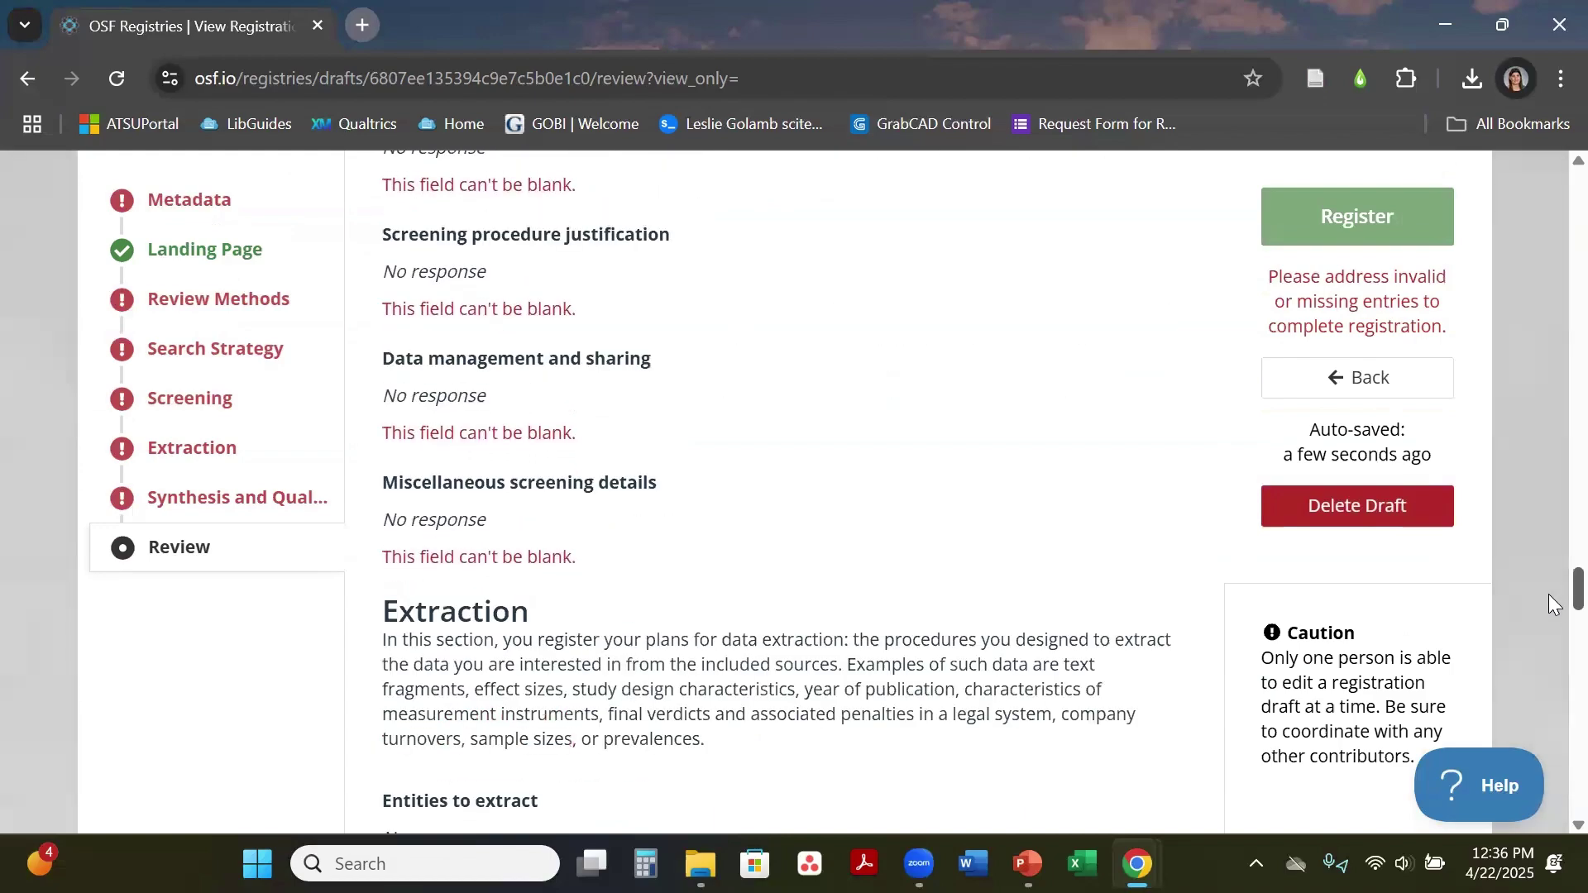
scroll(1548, 617, down, 12)
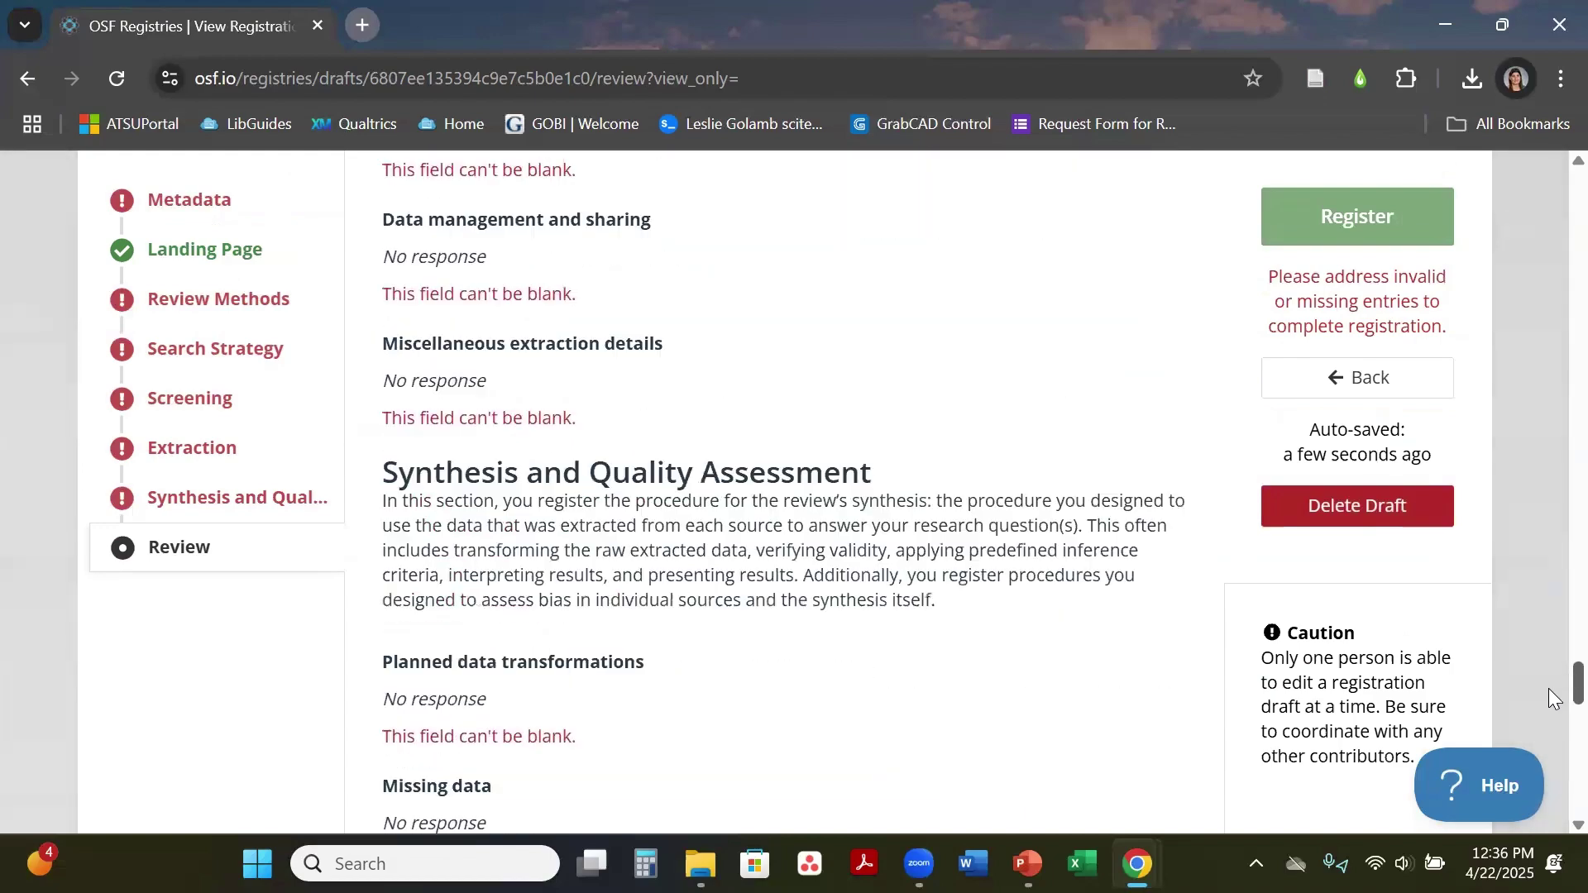
scroll(1548, 501, up, 20)
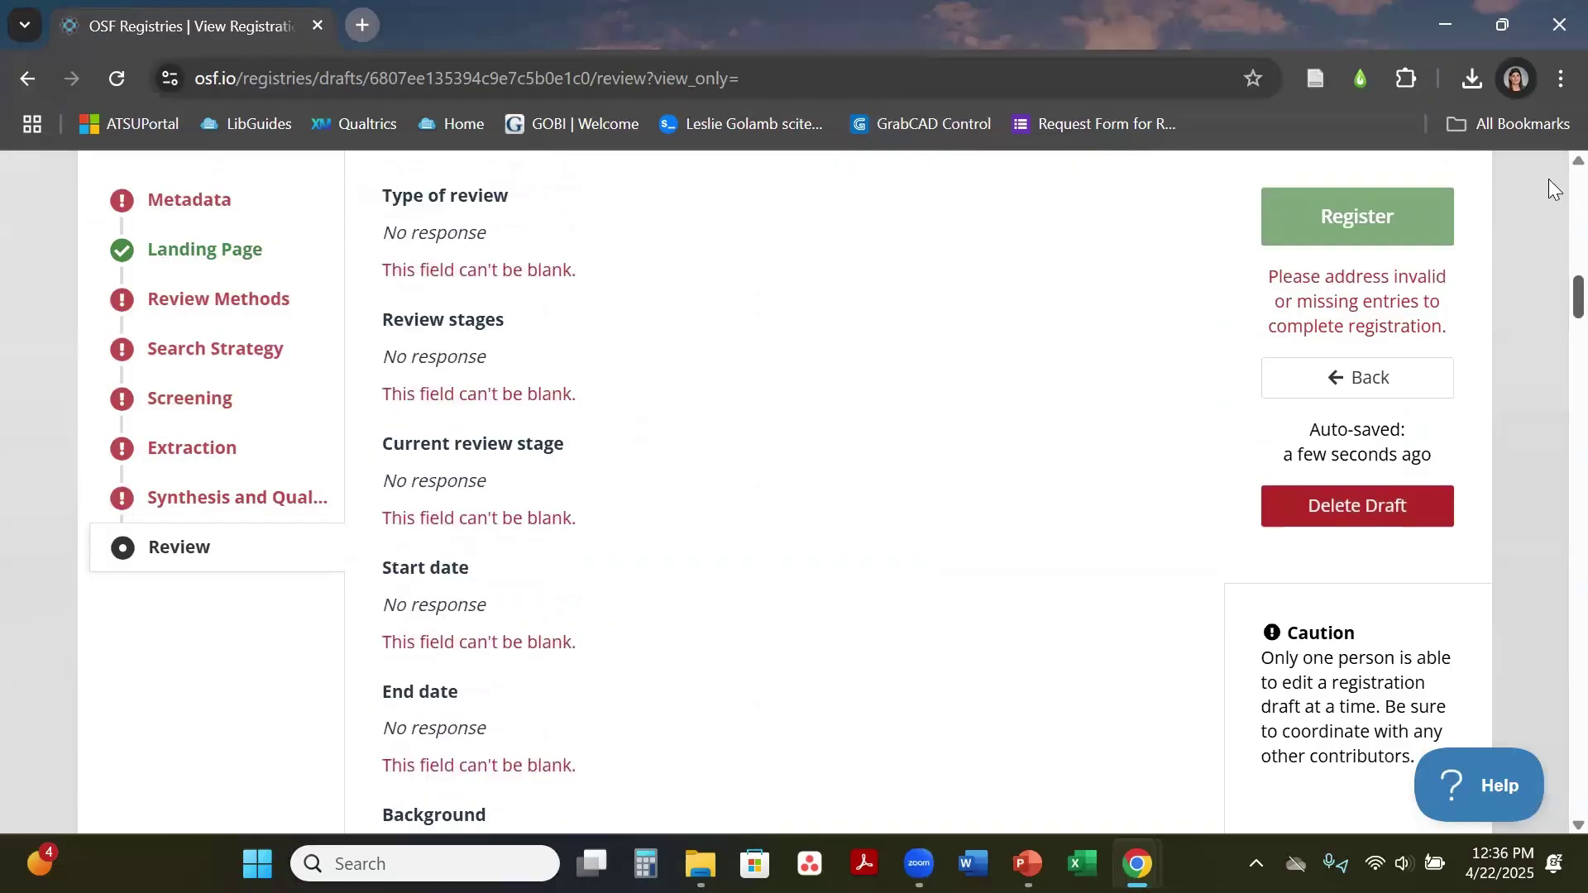
scroll(1548, 179, down, 2)
scroll(1530, 211, down, 1)
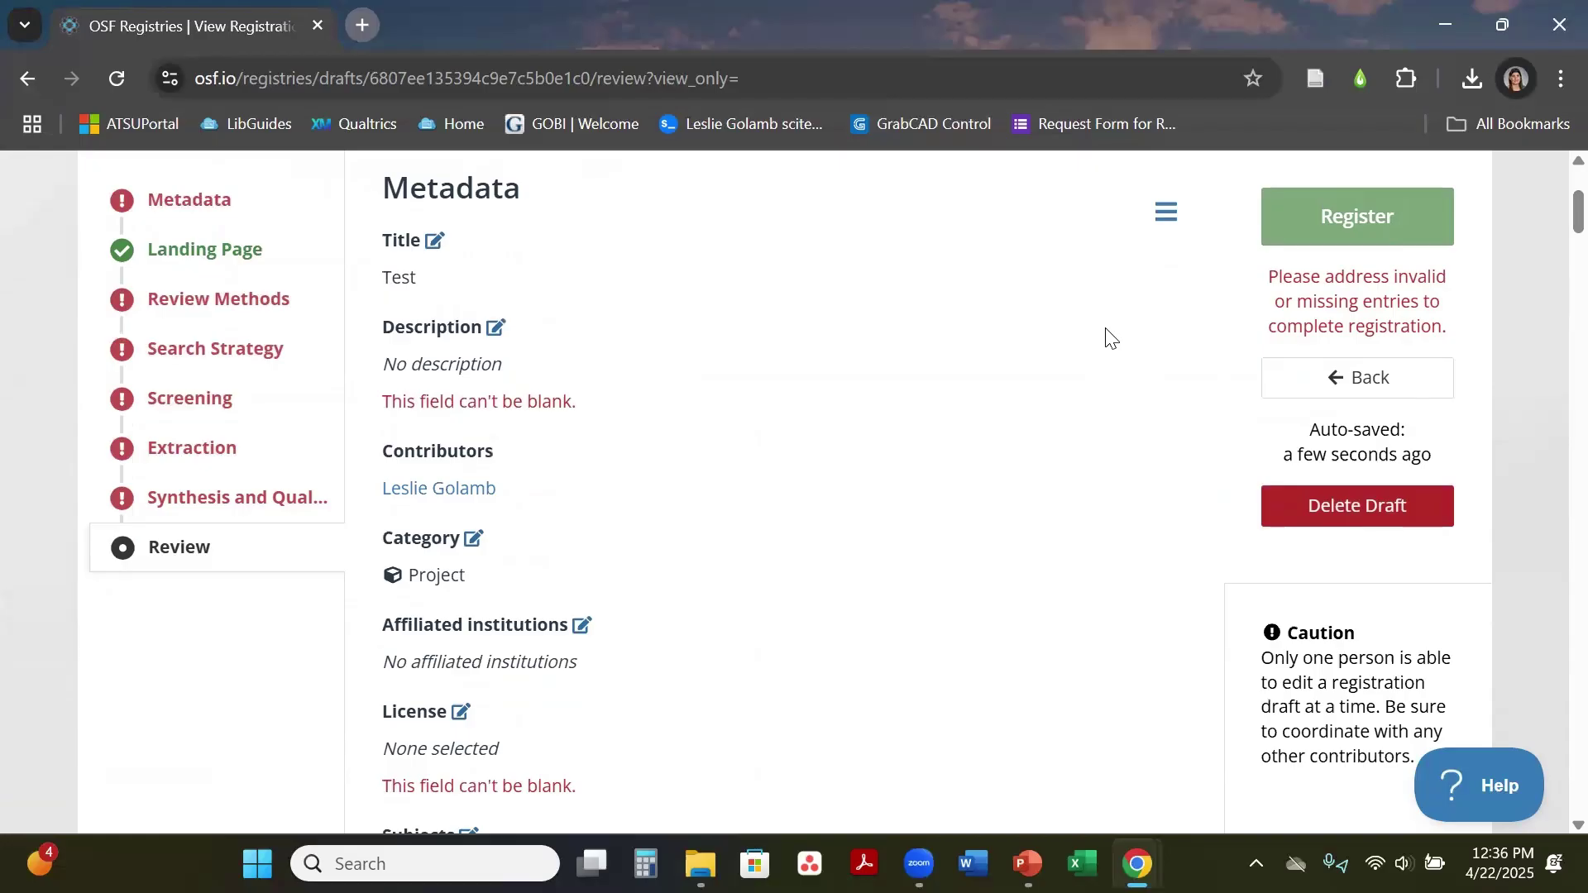
click(243, 204)
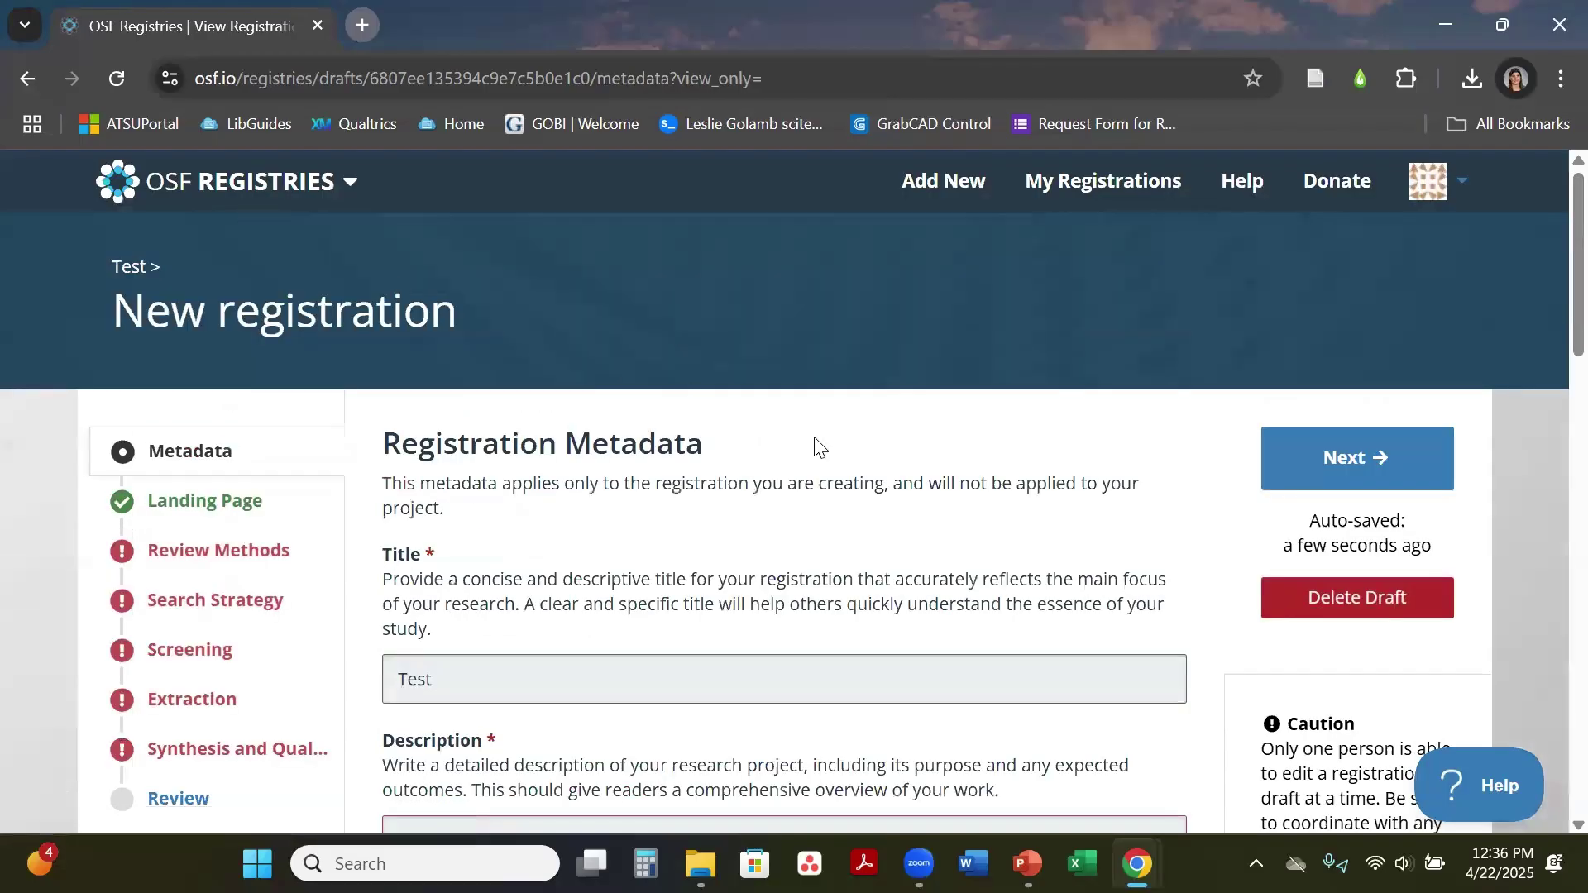